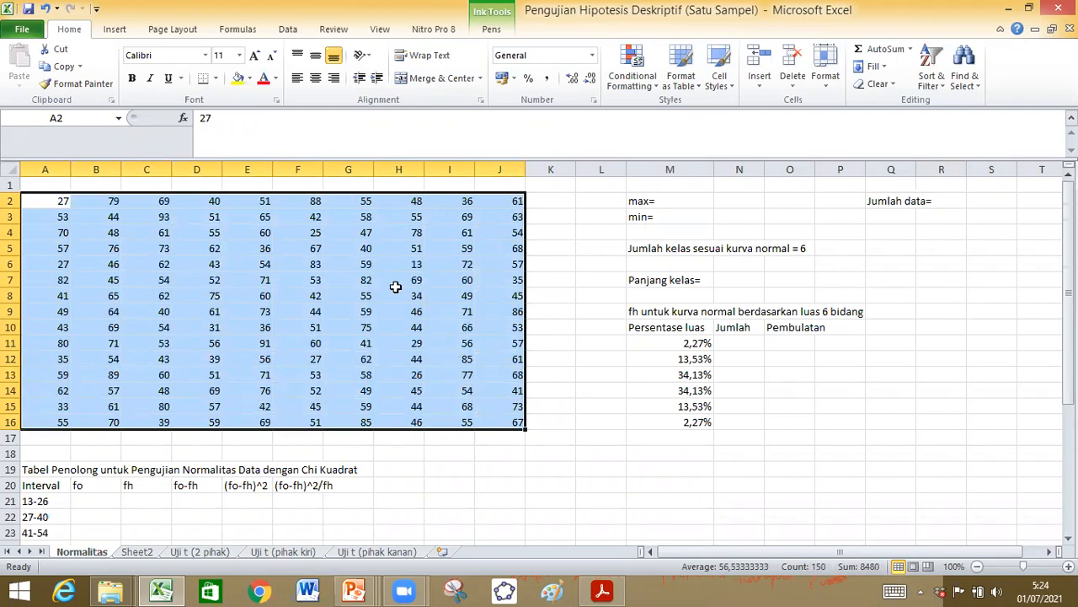
left_click(310, 344)
left_click_drag(58, 200, 519, 426)
left_click(553, 391)
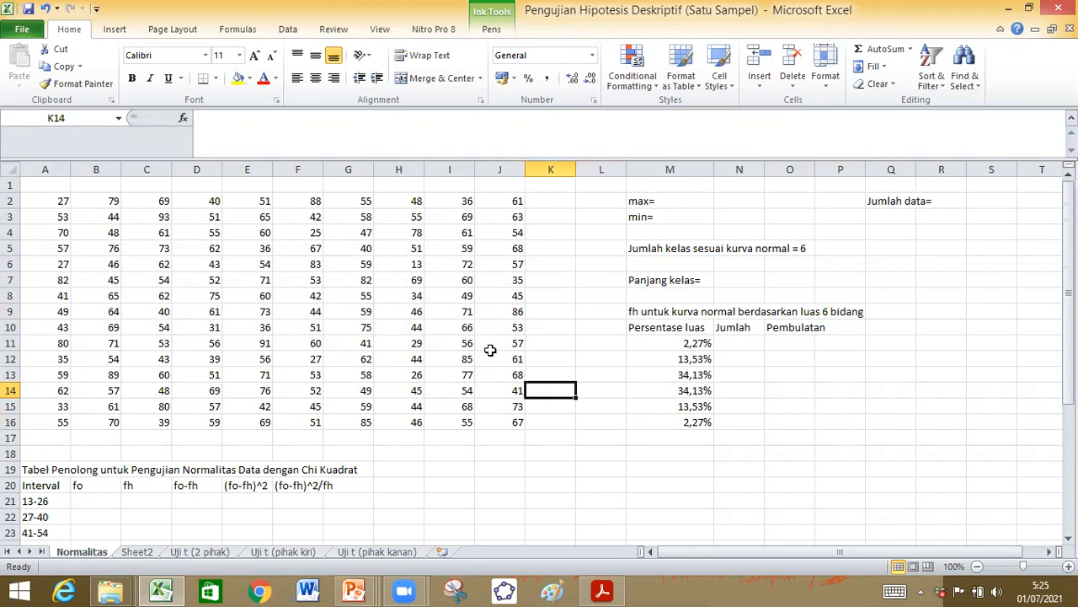
Switch to the PowerPoint slide show to review the normal curve slide, and return to the Excel workbook.
key("alt+Tab")
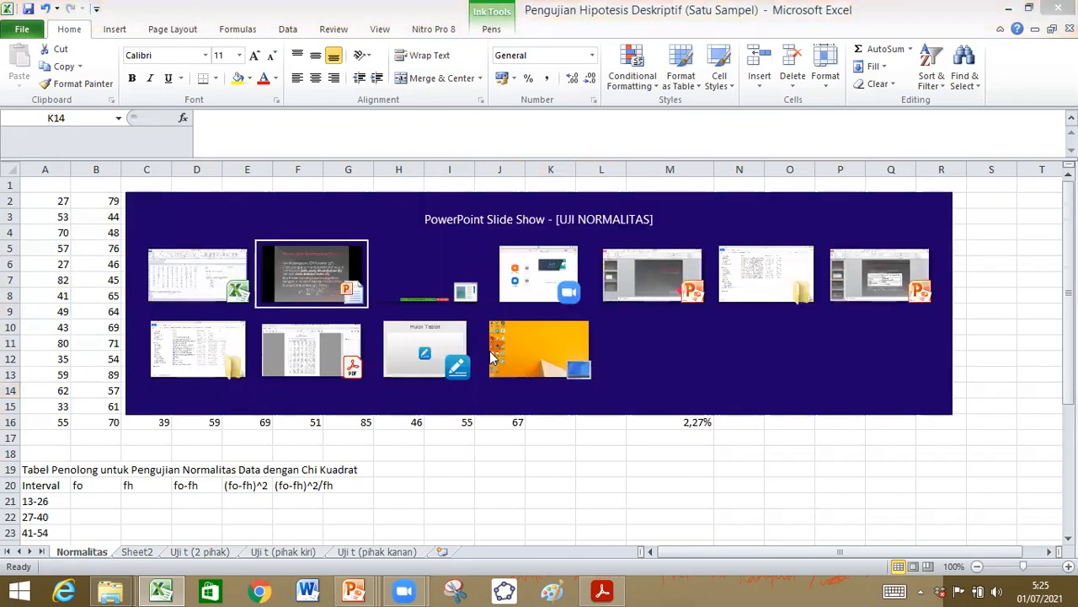
key("Left")
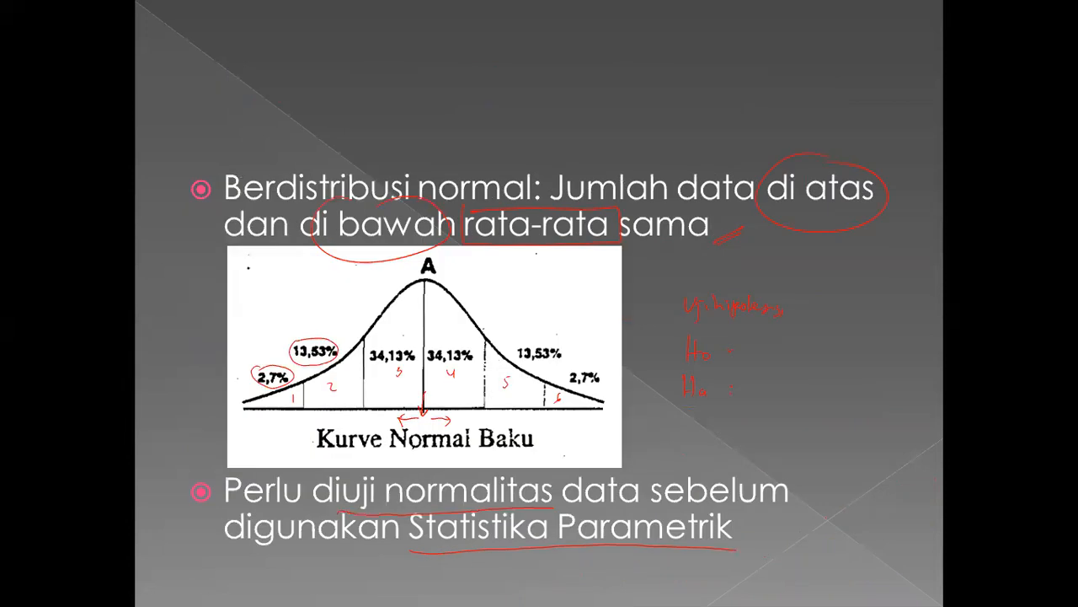
key("alt+Tab")
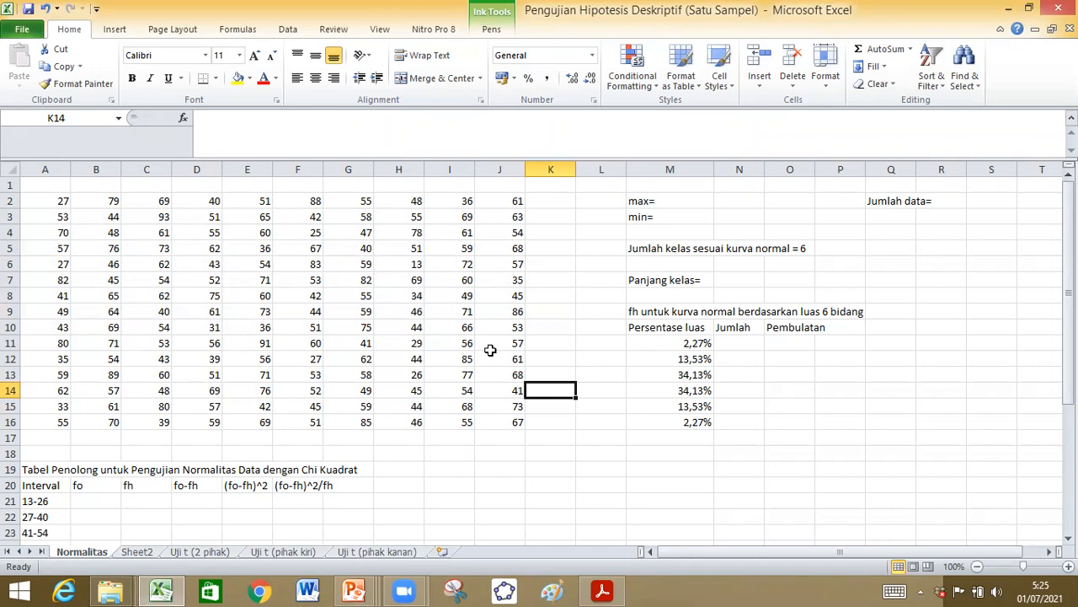
Calculate the maximum of the data range A2:J16 in cell N2 with the MAX function.
left_click(743, 197)
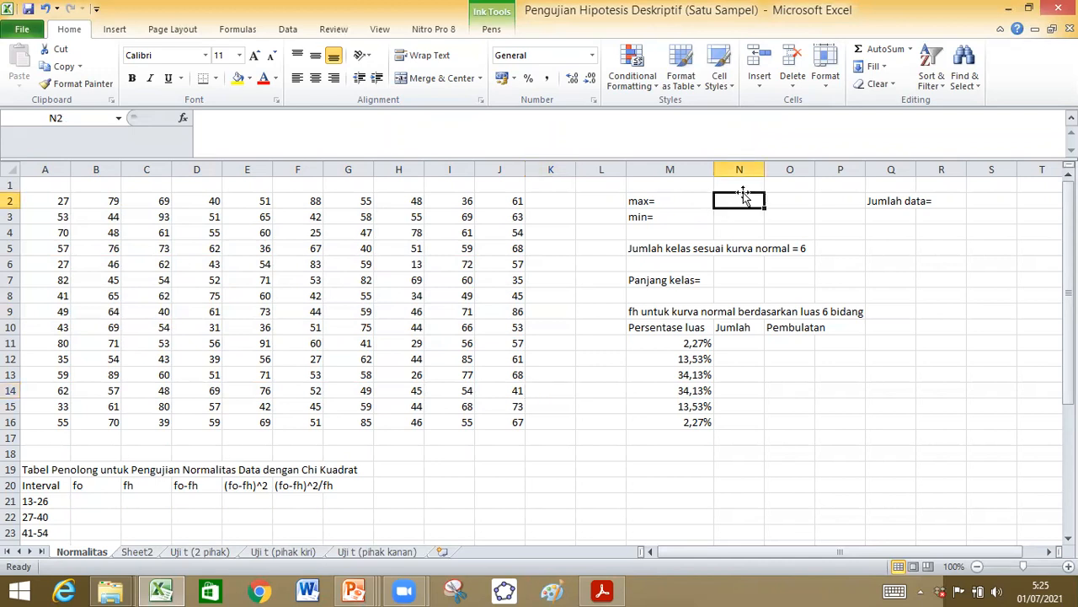
type("=")
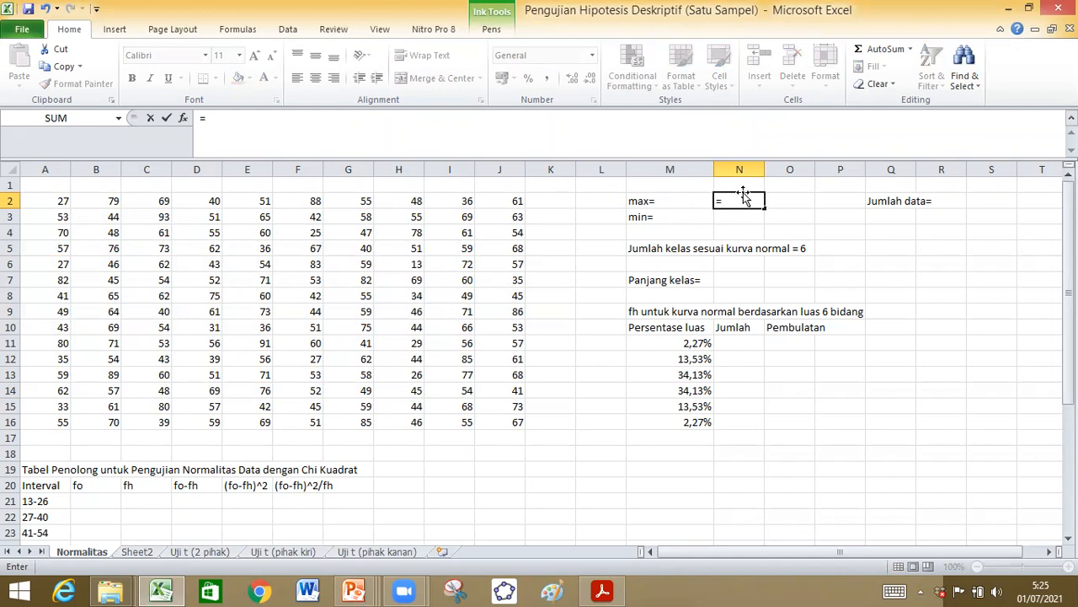
type("ma")
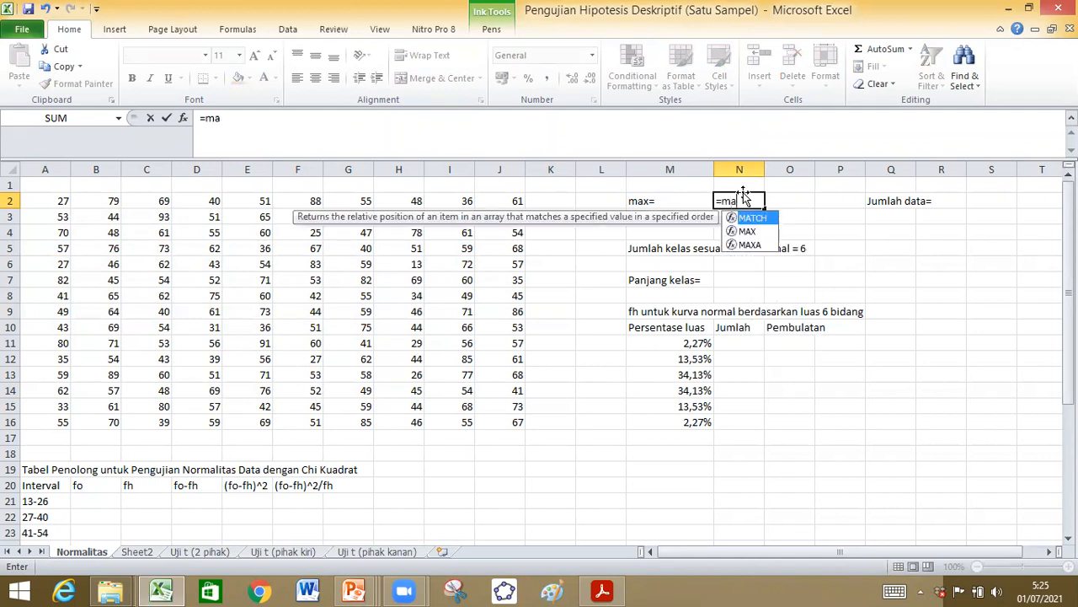
type("x(")
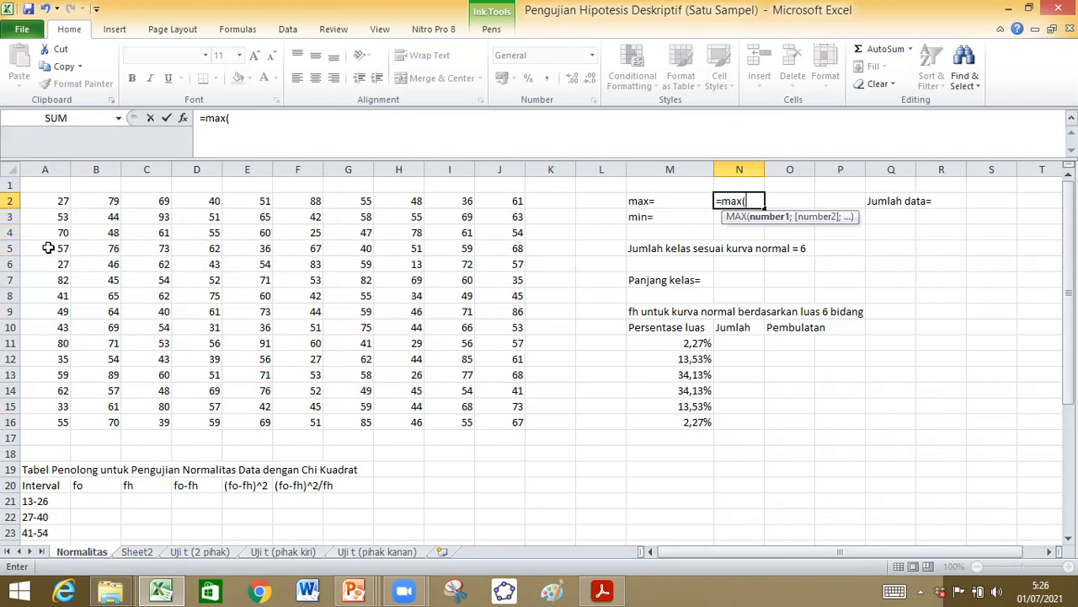
left_click_drag(52, 200, 508, 421)
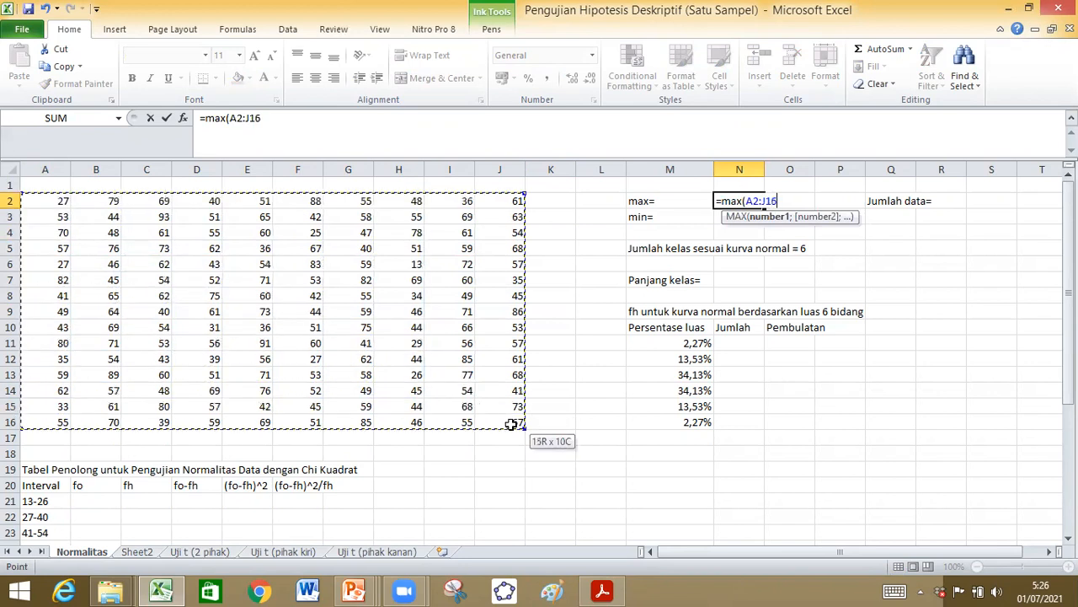
key("Return")
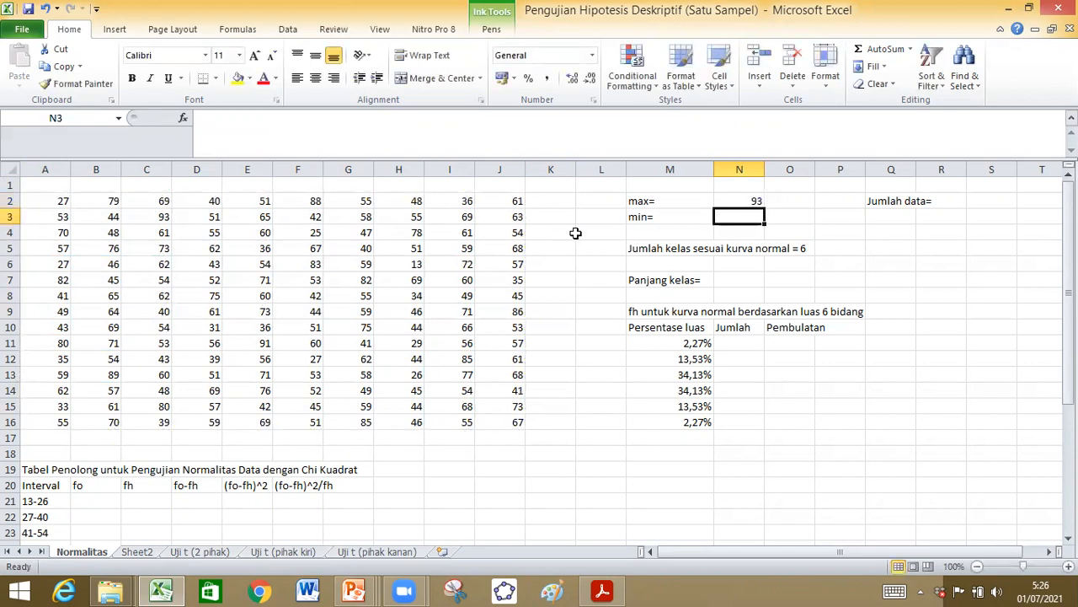
Calculate the minimum of the data range A2:J16 in cell N3 with the MIN function.
type("=")
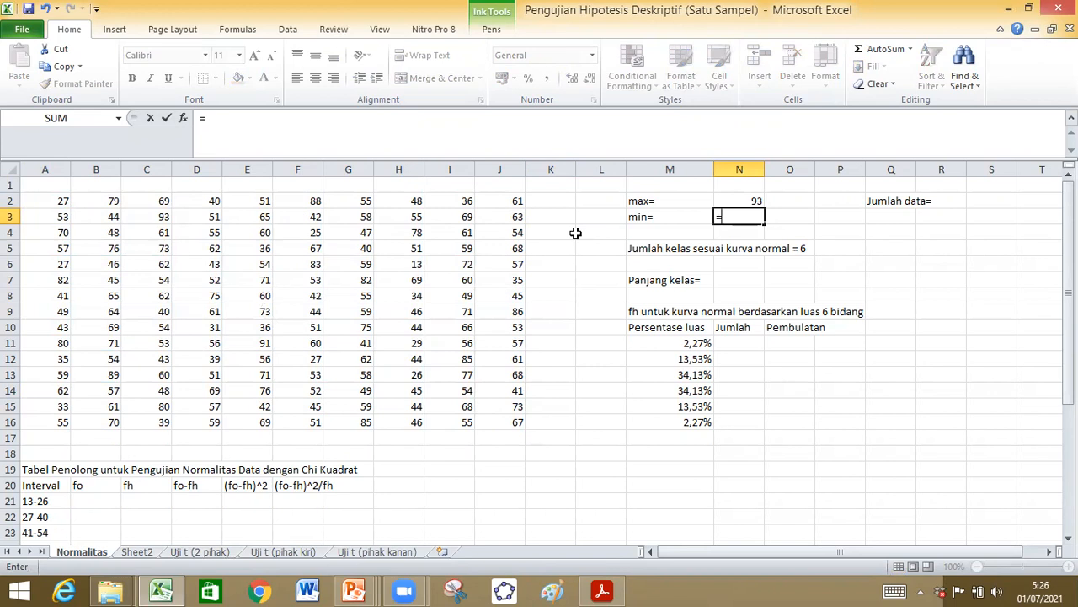
type("min")
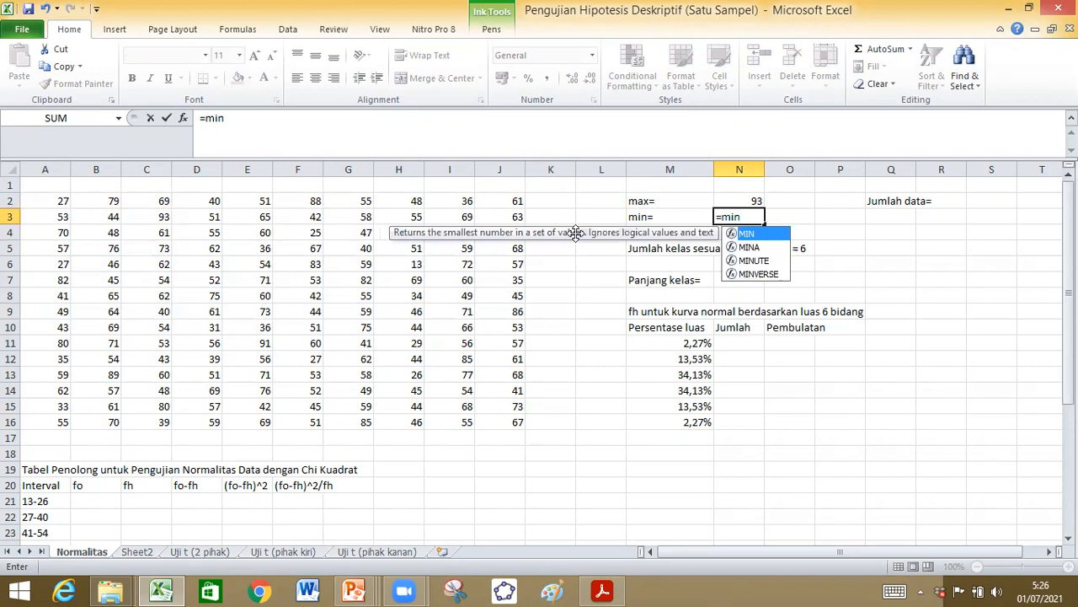
type("(")
left_click_drag(49, 199, 518, 425)
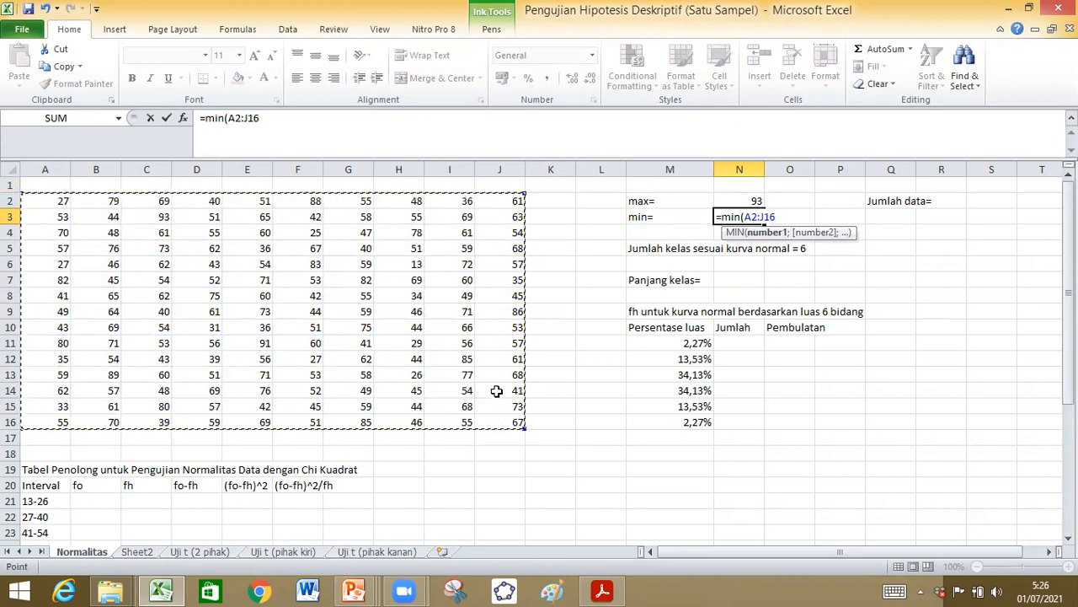
key("Return")
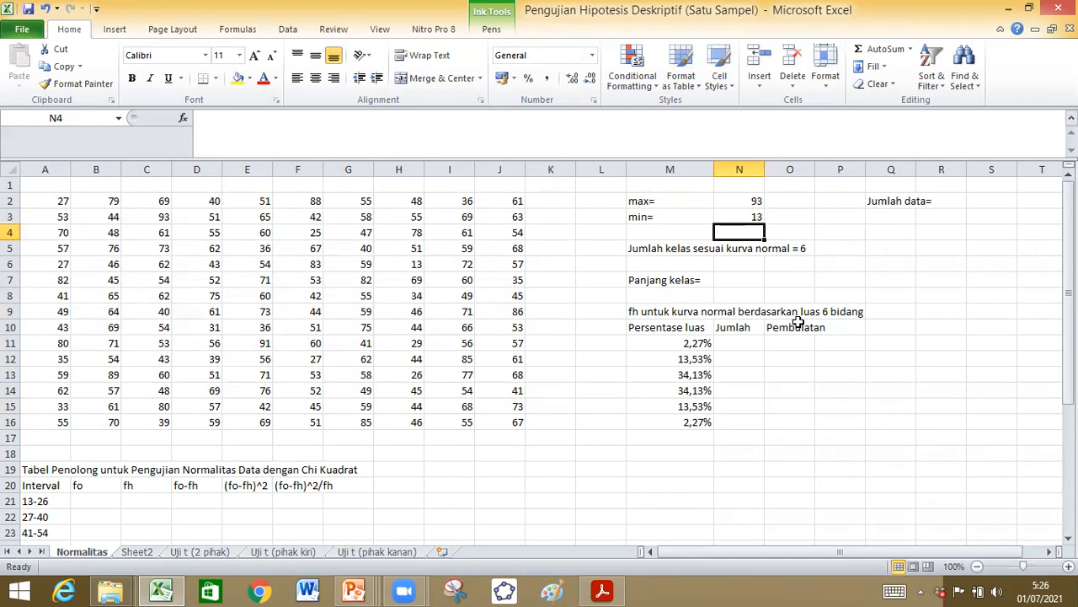
Calculate the class length (Panjang kelas) in cell N7 with the formula =(N2-N3)/6.
left_click(730, 278)
type("=")
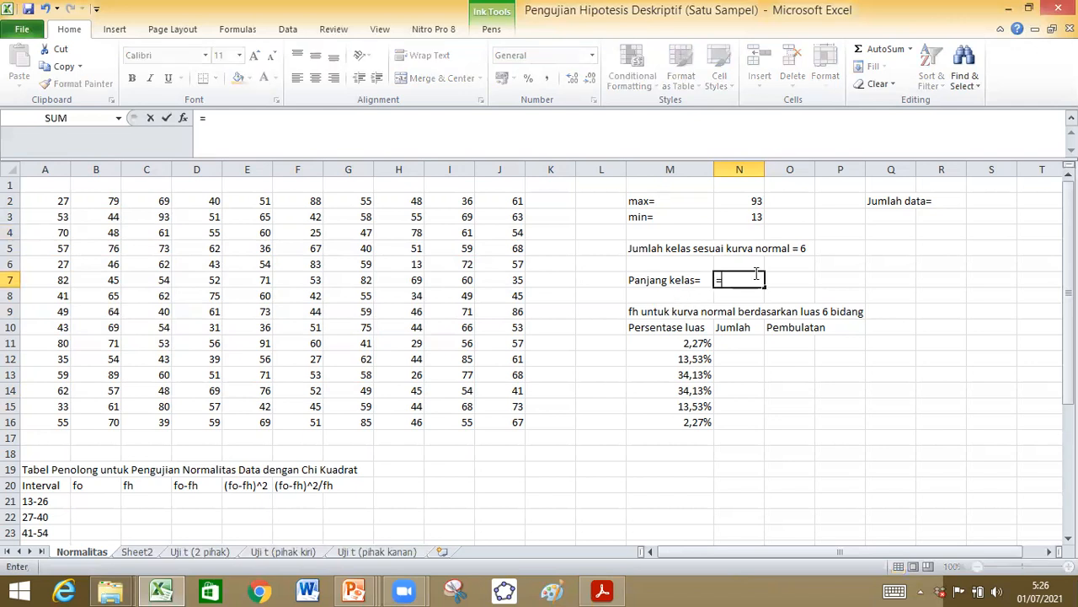
type("(")
left_click(753, 199)
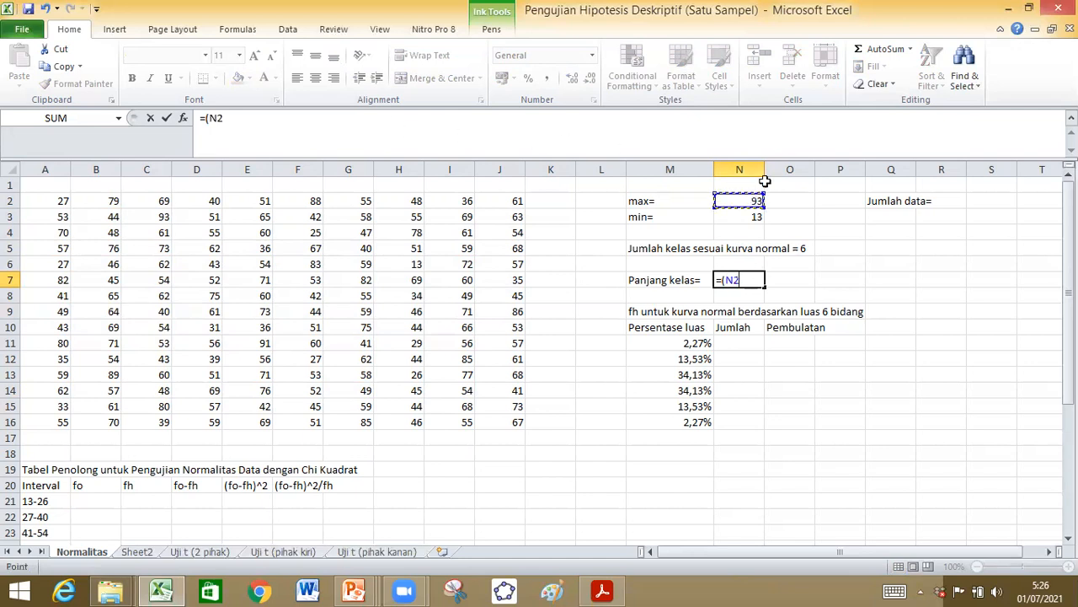
type("-")
left_click(758, 217)
type(")/")
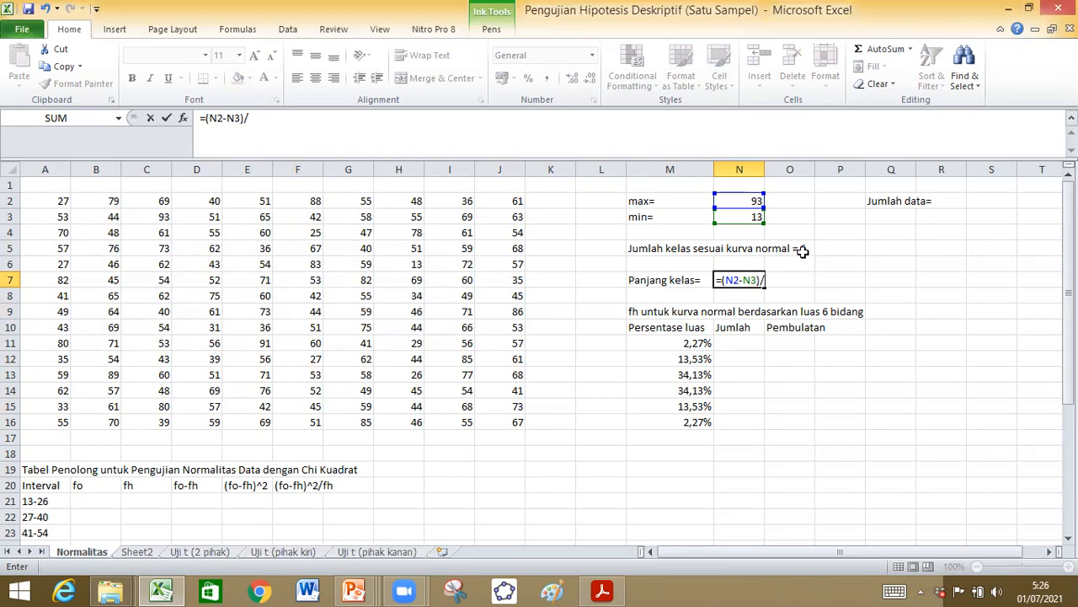
type("6")
key("Return")
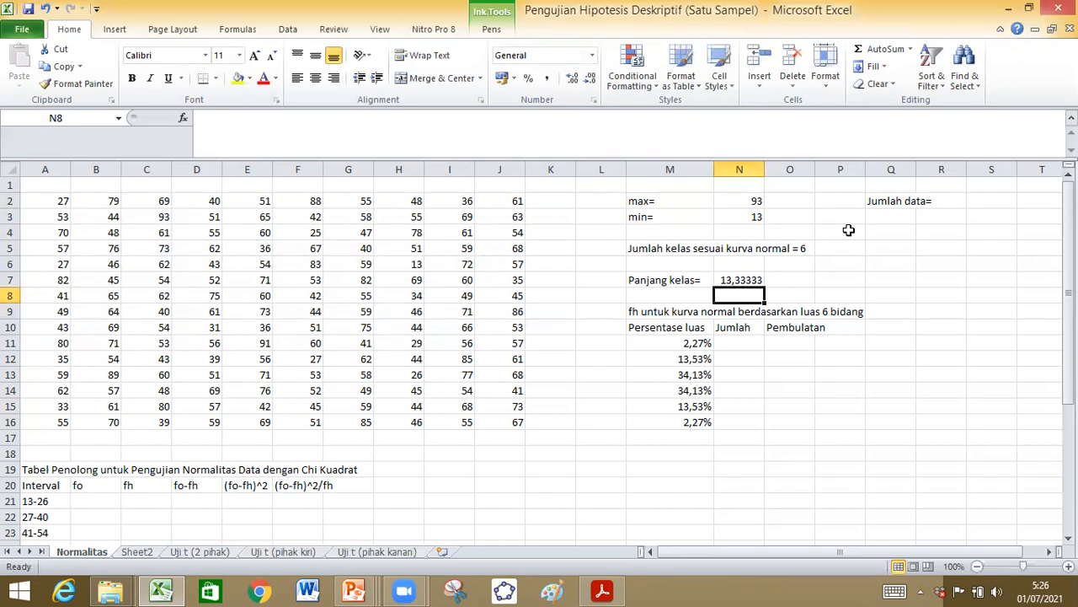
Enter the rounded class length as the text =14 in cell O7, beside the calculated value.
left_click(803, 277)
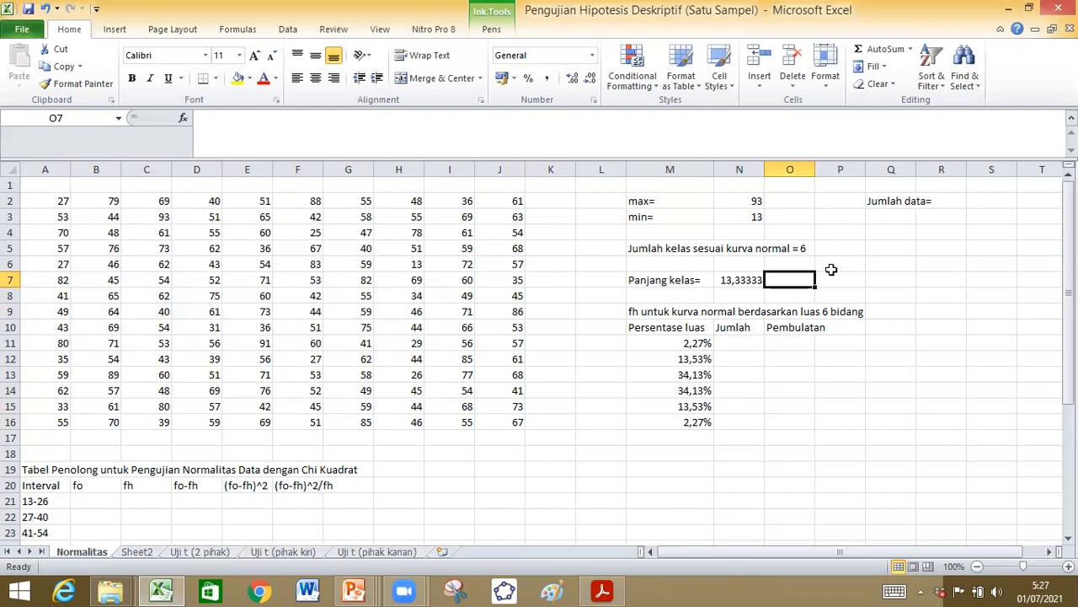
type("'=")
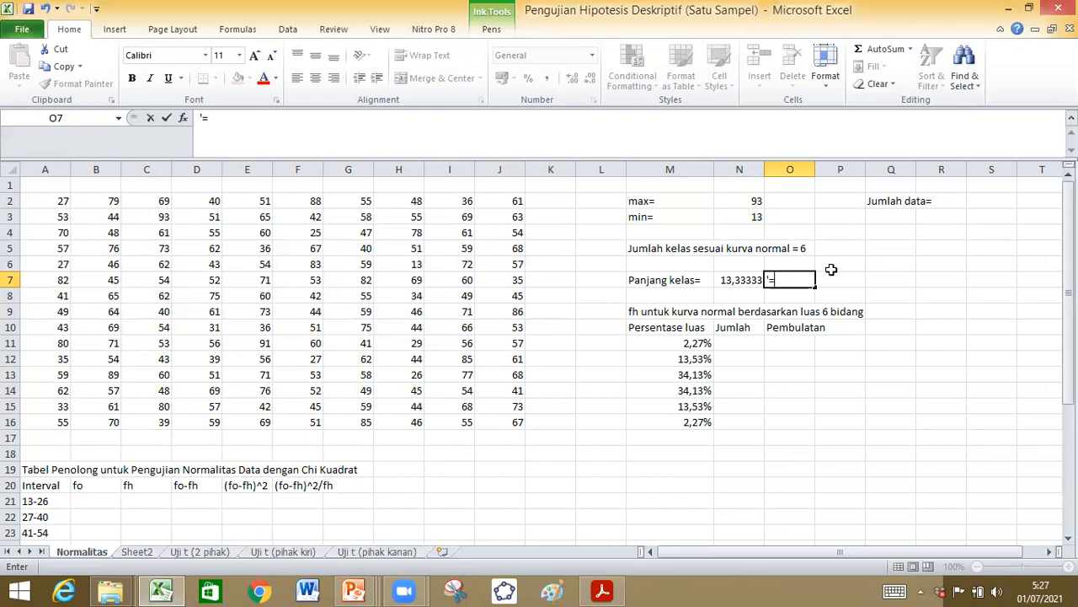
type("14")
key("Return")
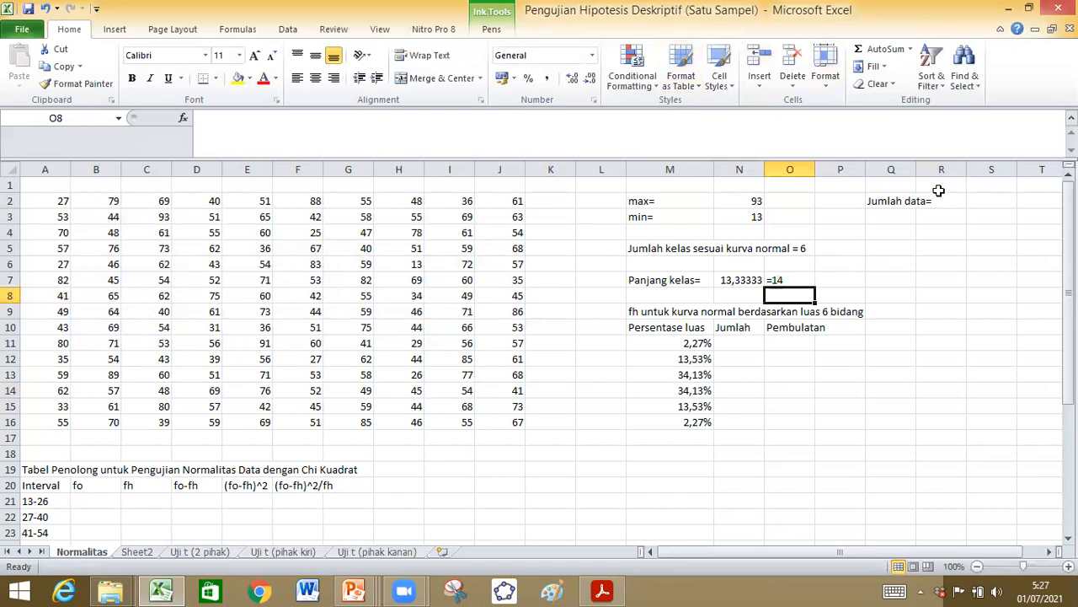
Count the data values in A2:J16 in cell S2 for Jumlah data, using the COUNT function.
left_click(980, 199)
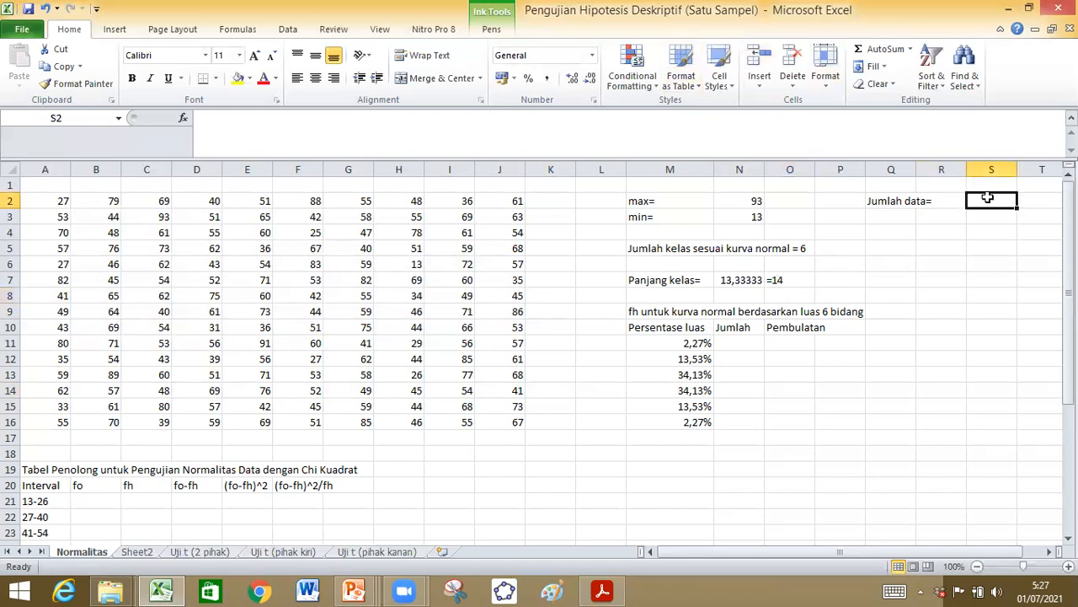
type("=")
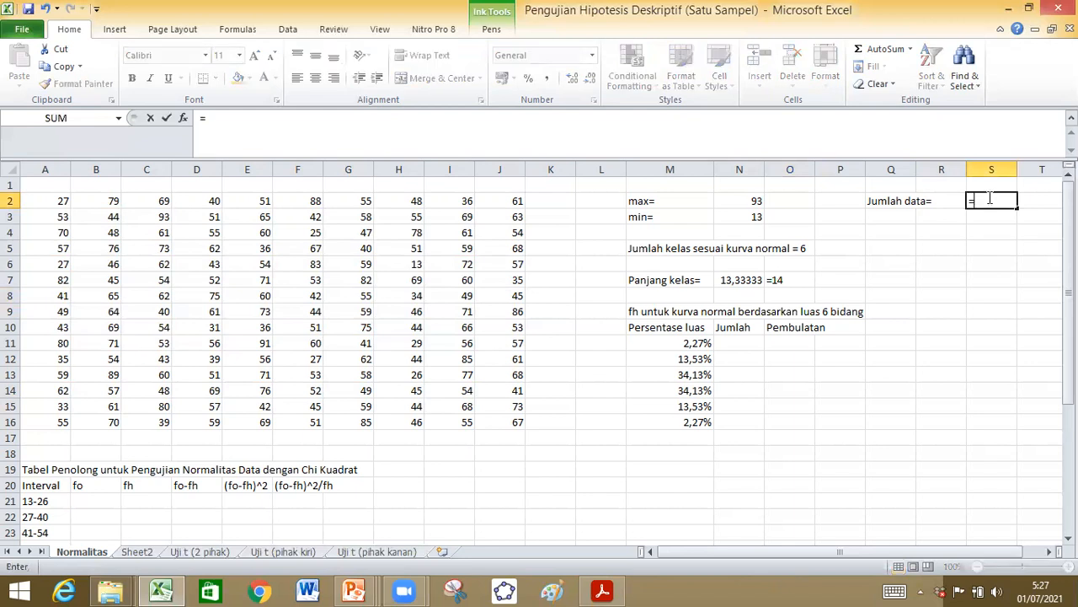
type("count")
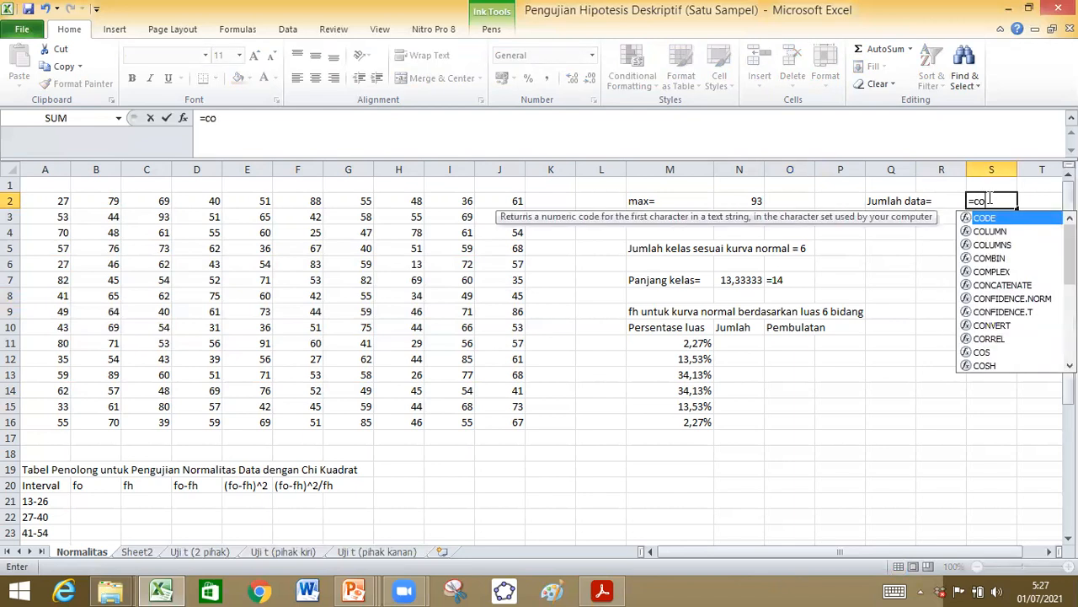
type("(")
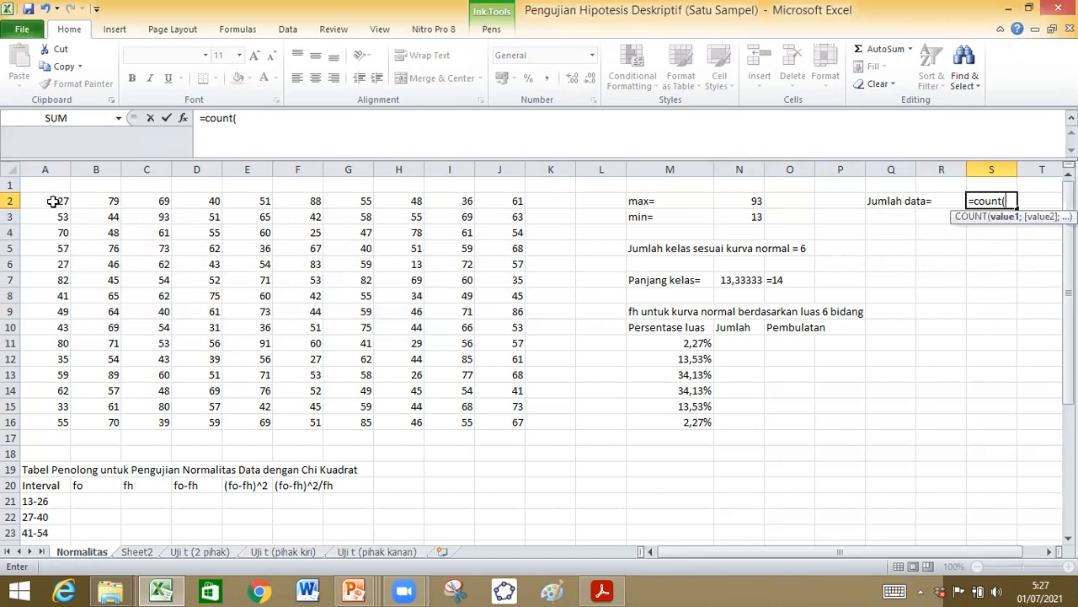
left_click_drag(58, 202, 498, 419)
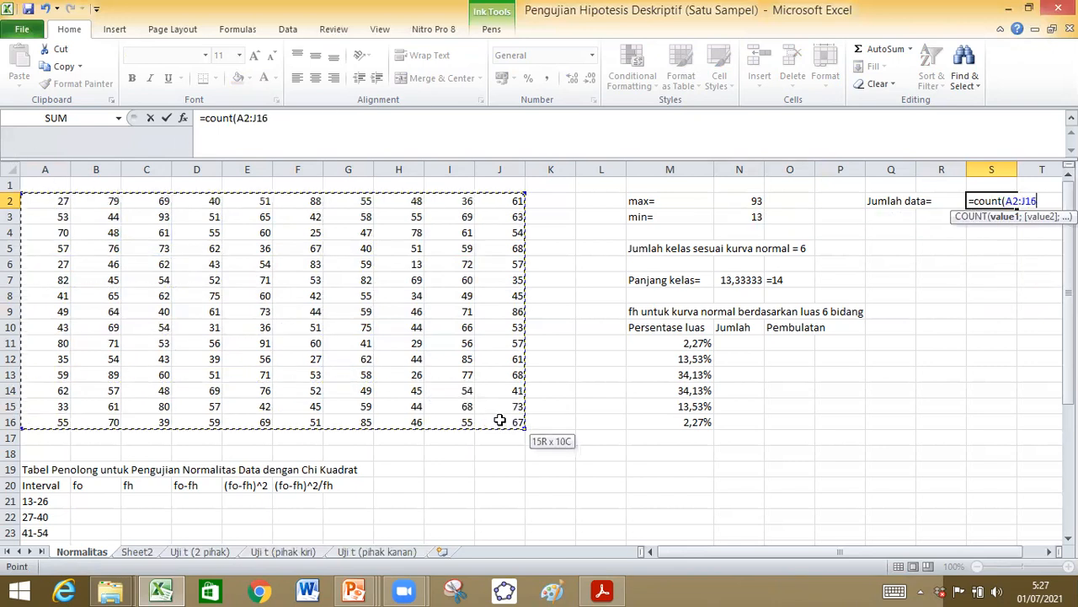
key("Return")
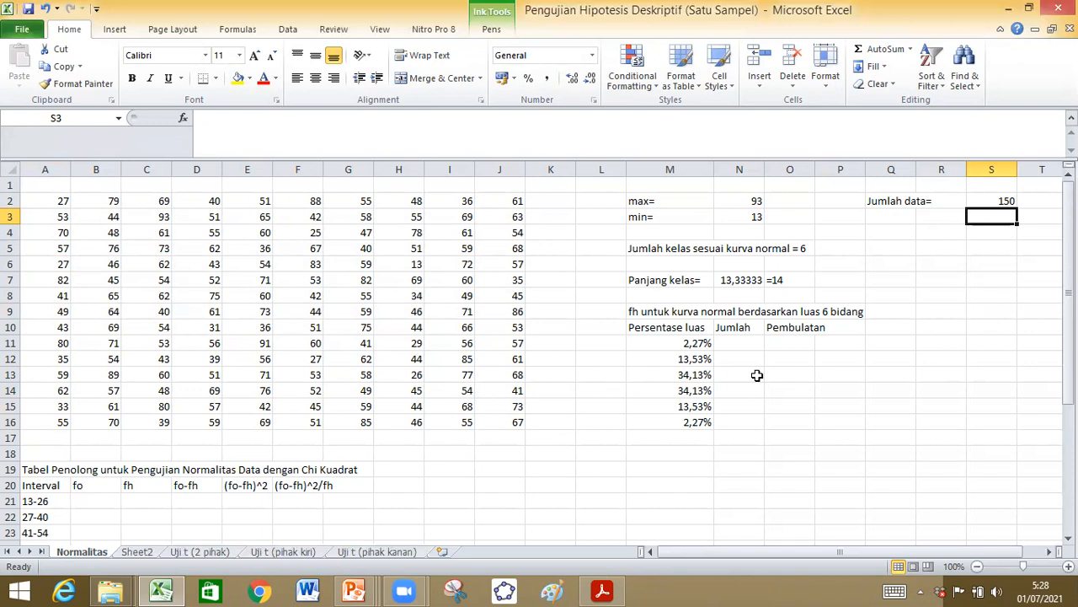
Examine the six normal-curve area percentages in M11:M16 of the Persentase luas column.
left_click_drag(690, 342, 683, 424)
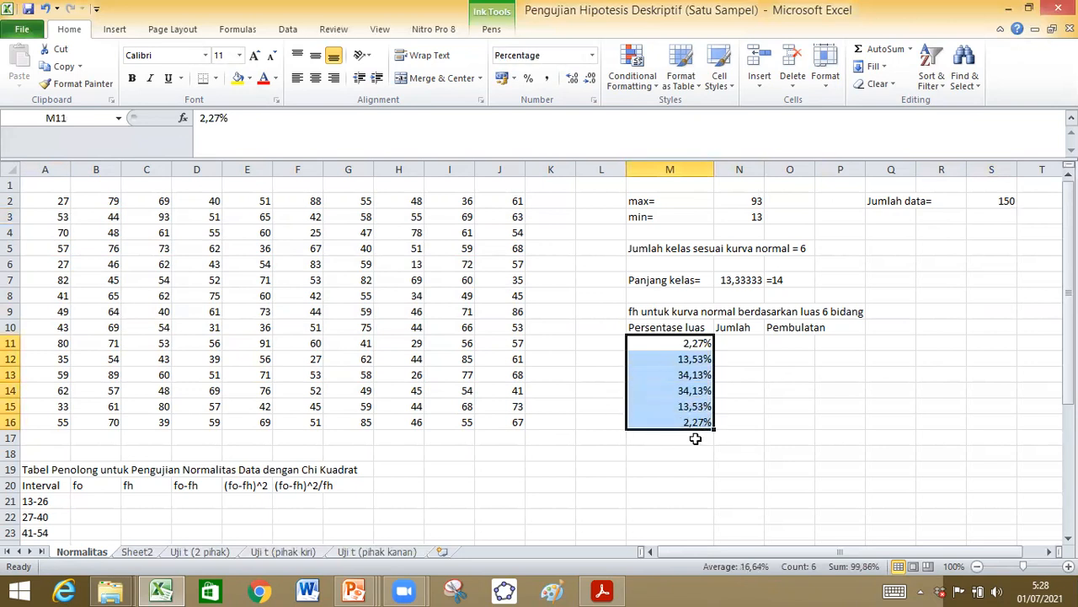
left_click(746, 343)
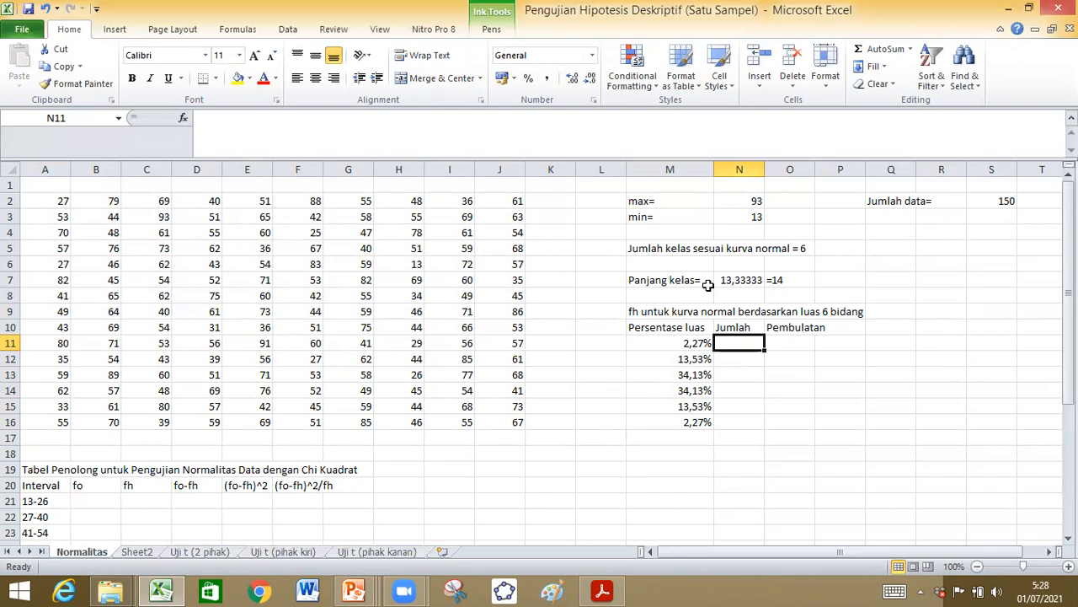
key("Left")
key("Down")
key("Down")
key("Down")
key("Down")
key("Down")
key("Up")
key("Up")
key("Up")
key("Up")
key("Up")
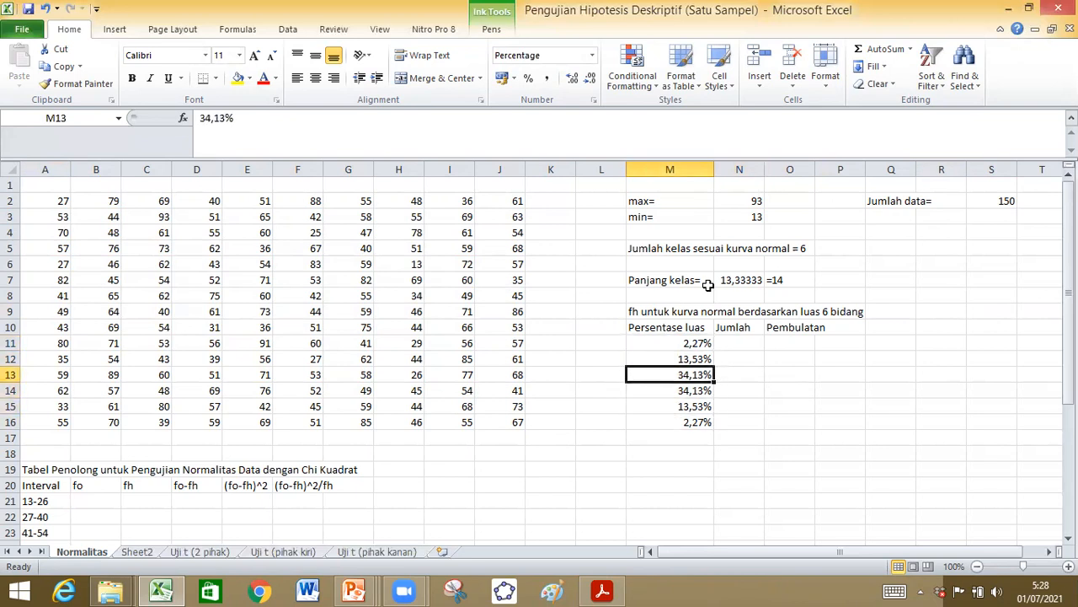
Calculate the first Jumlah value in N11 with =M11*S2 and fill the formula down to N16.
key("Right")
type("=")
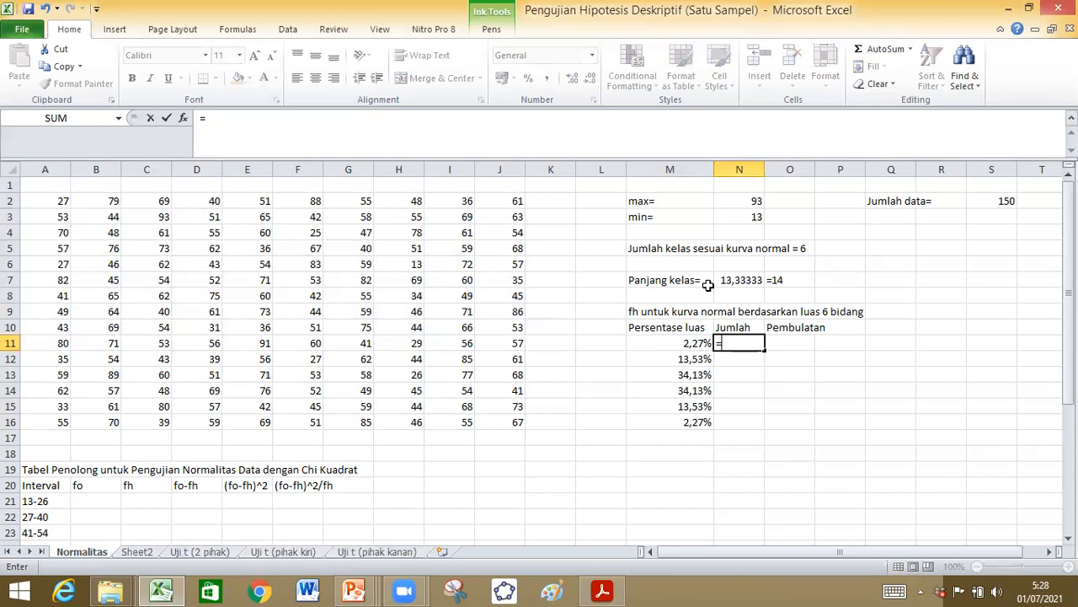
left_click(690, 342)
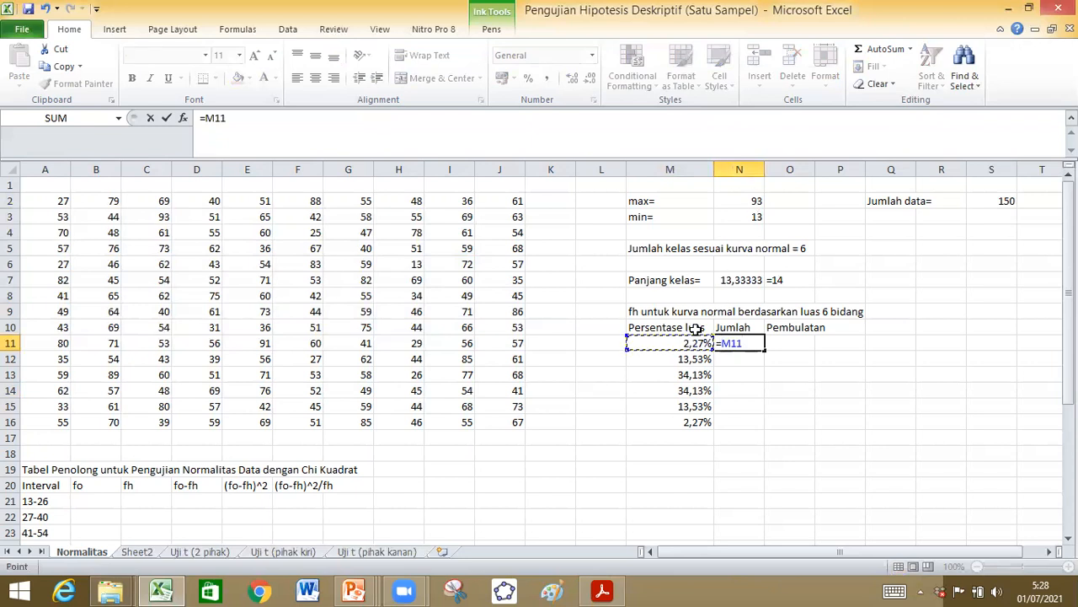
type("*")
left_click(986, 200)
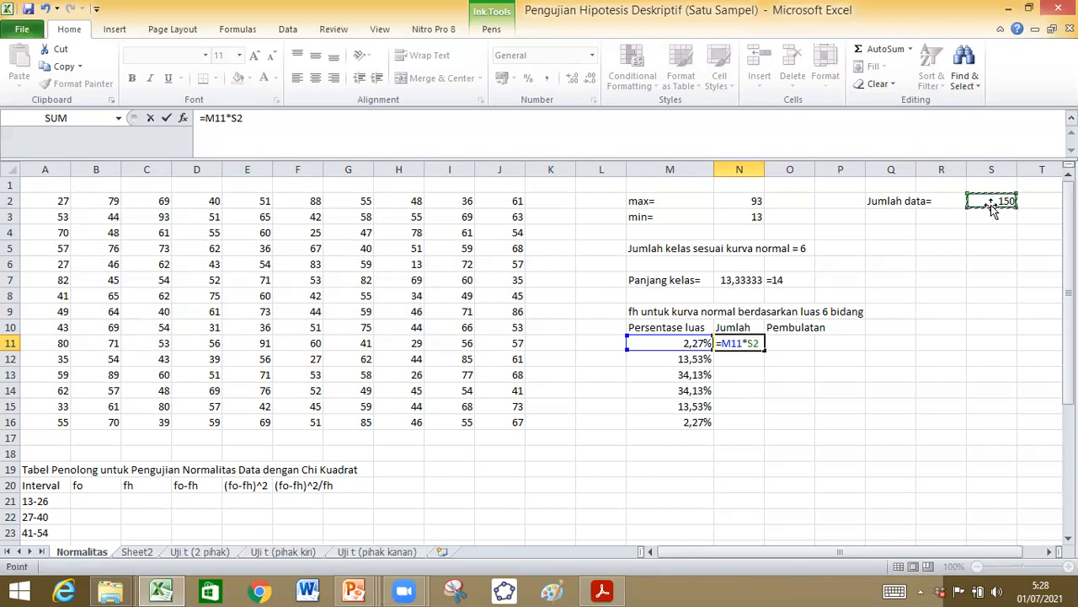
key("Return")
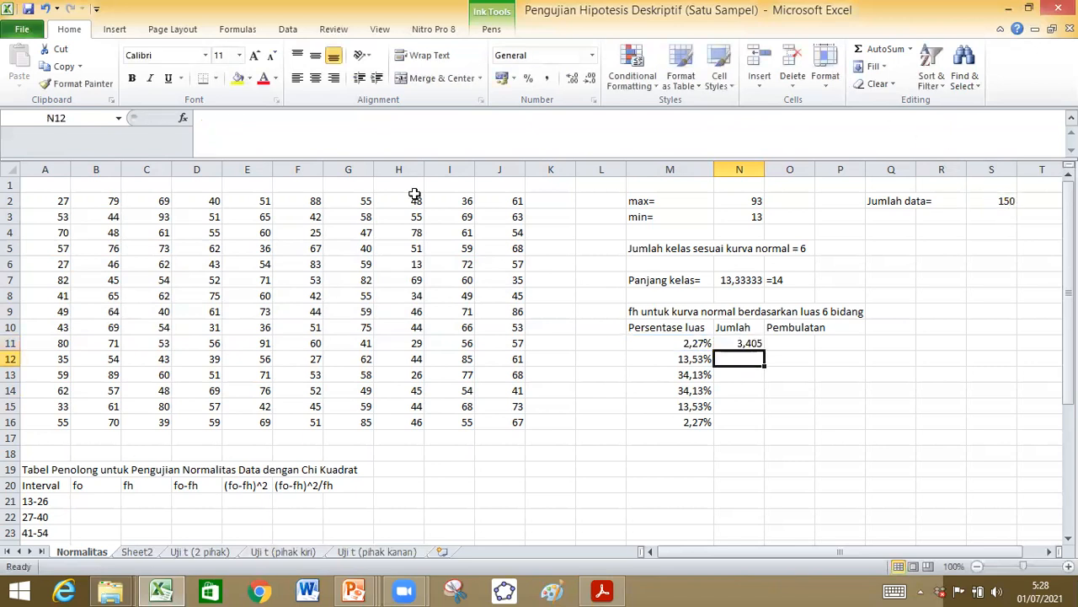
left_click(746, 343)
left_click_drag(763, 353, 753, 426)
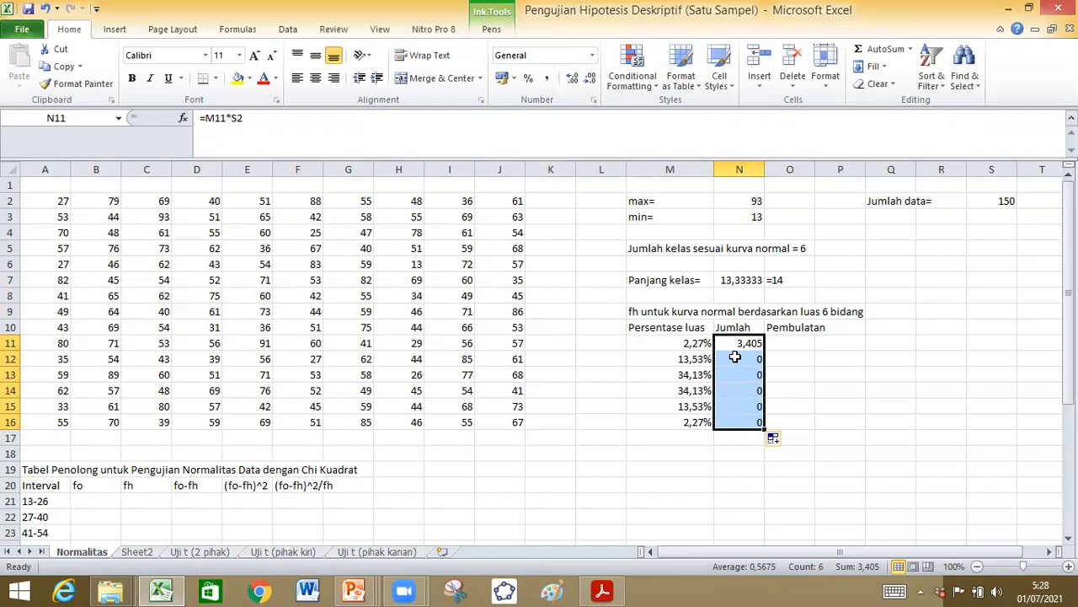
Clear the filled values in N12:N16 and change the N11 formula to =M11*S$2.
left_click_drag(750, 360, 760, 419)
key("Delete")
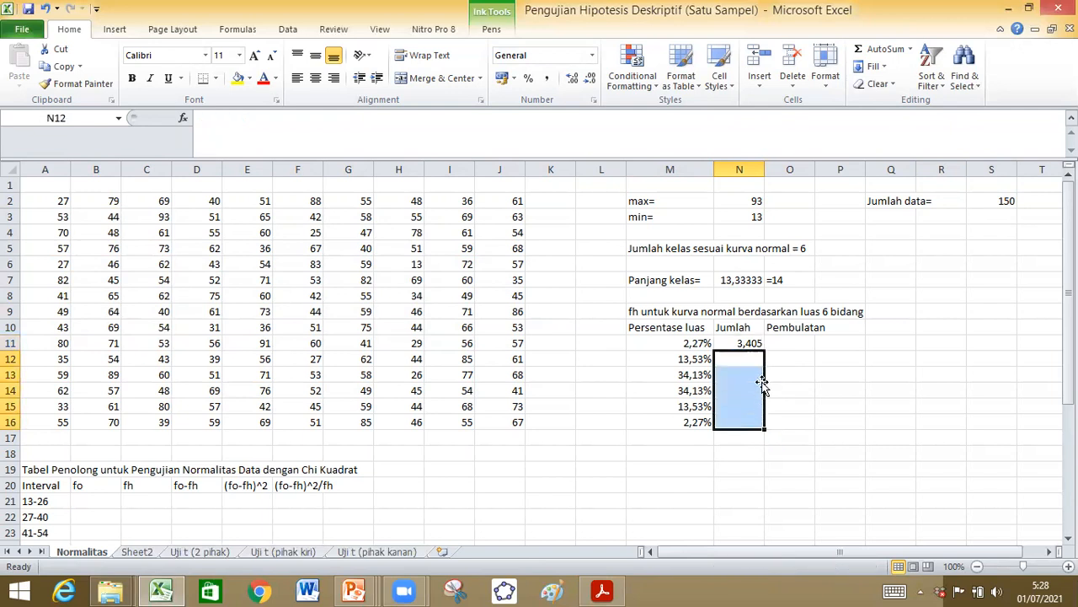
left_click(752, 343)
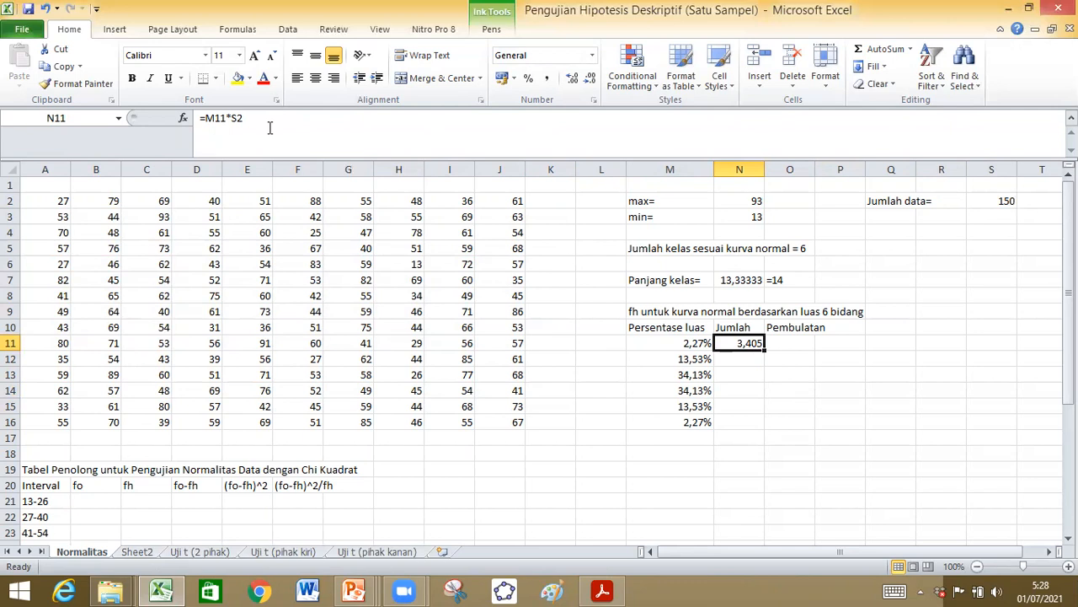
left_click(240, 117)
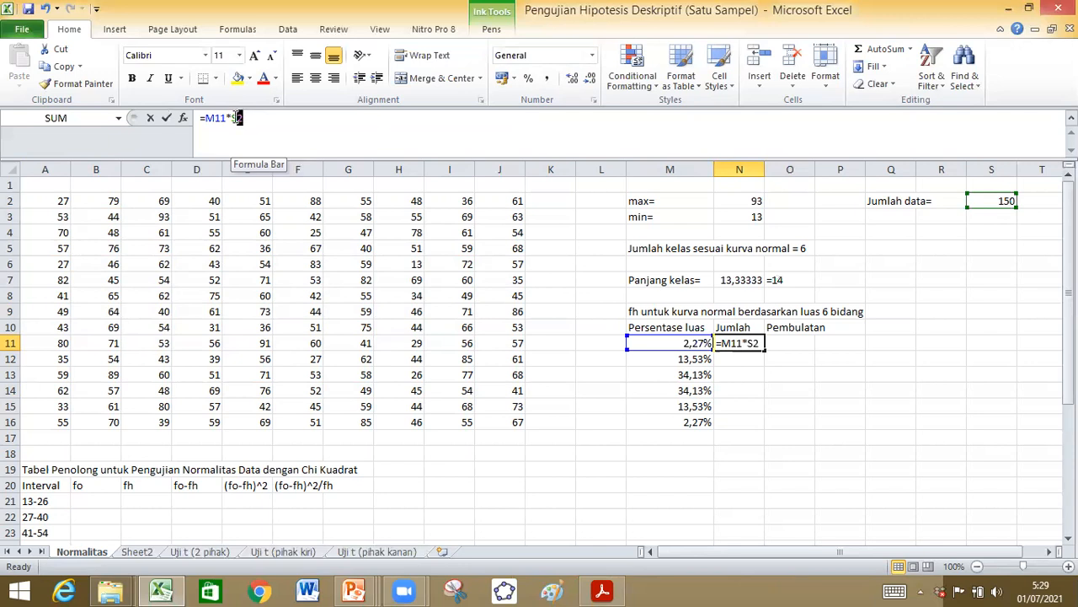
left_click(239, 117)
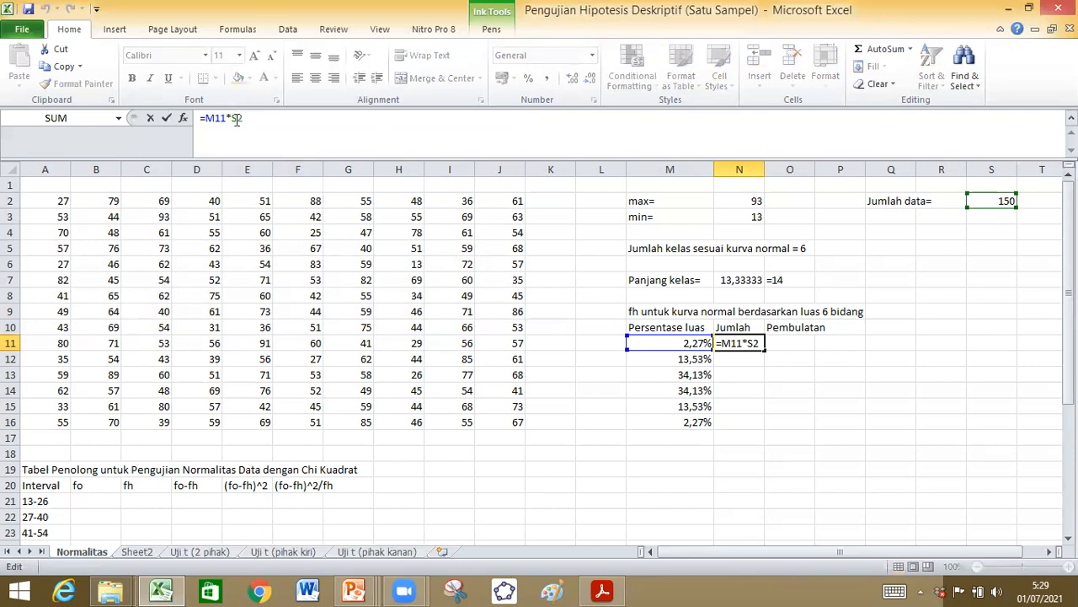
key("F4")
key("Return")
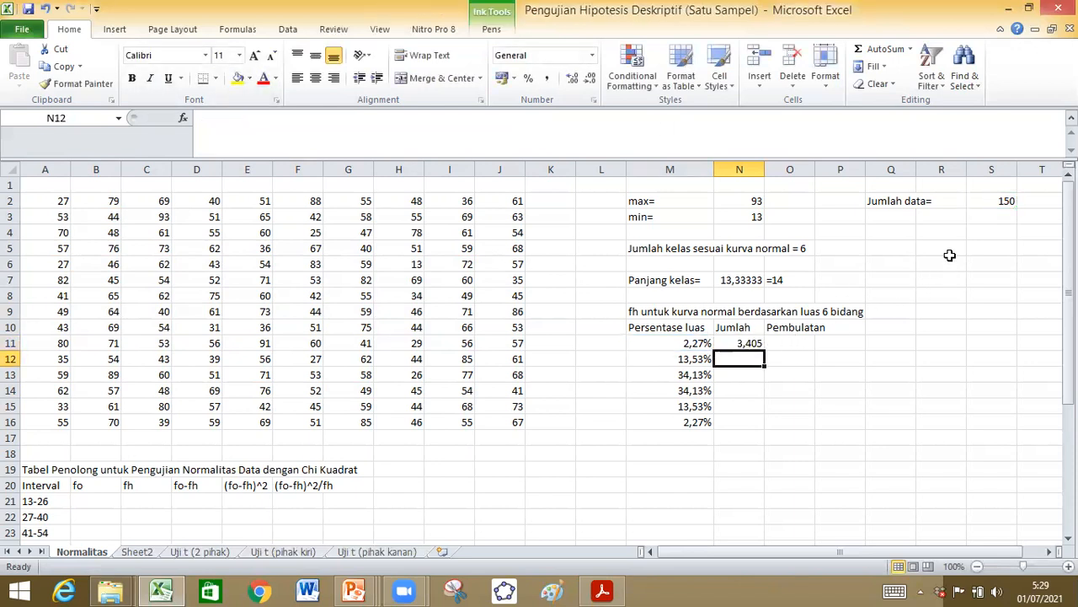
Fill the N11 formula down to N16 and review the calculated Jumlah cells.
left_click(754, 341)
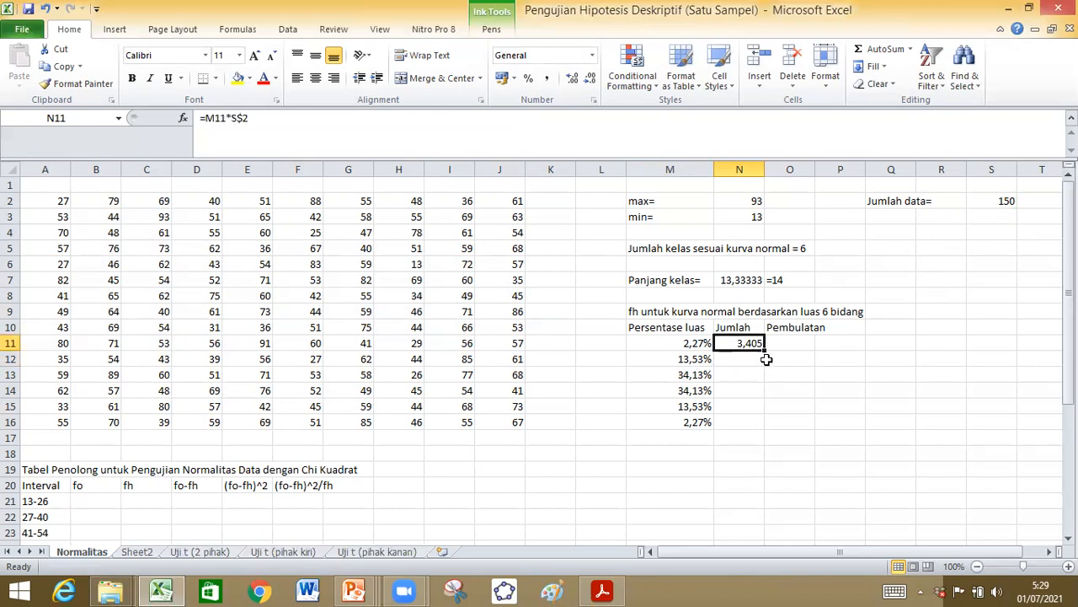
left_click_drag(764, 350, 761, 418)
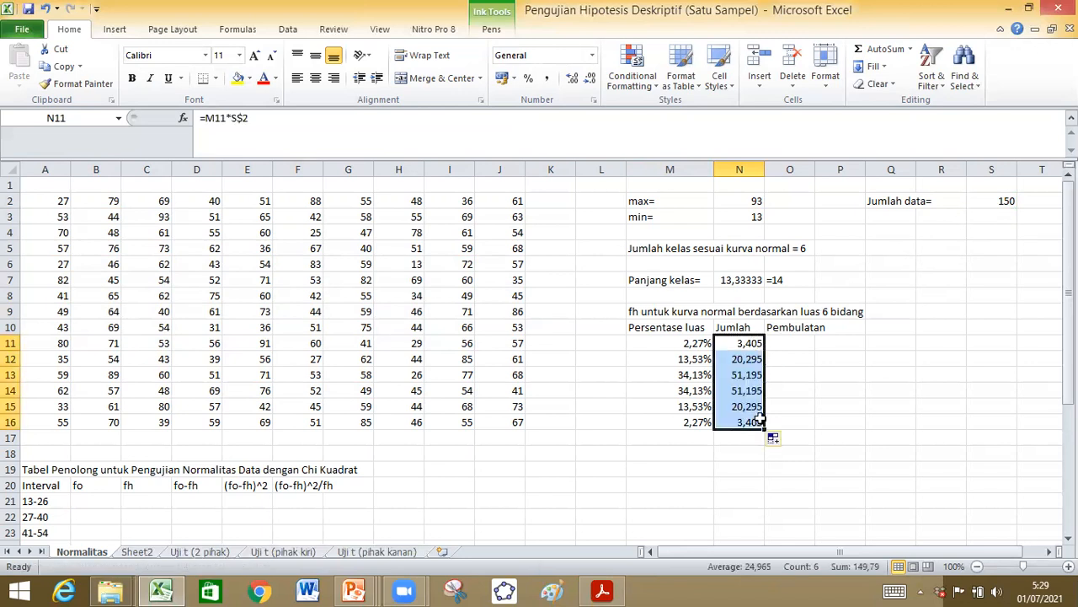
left_click(746, 390)
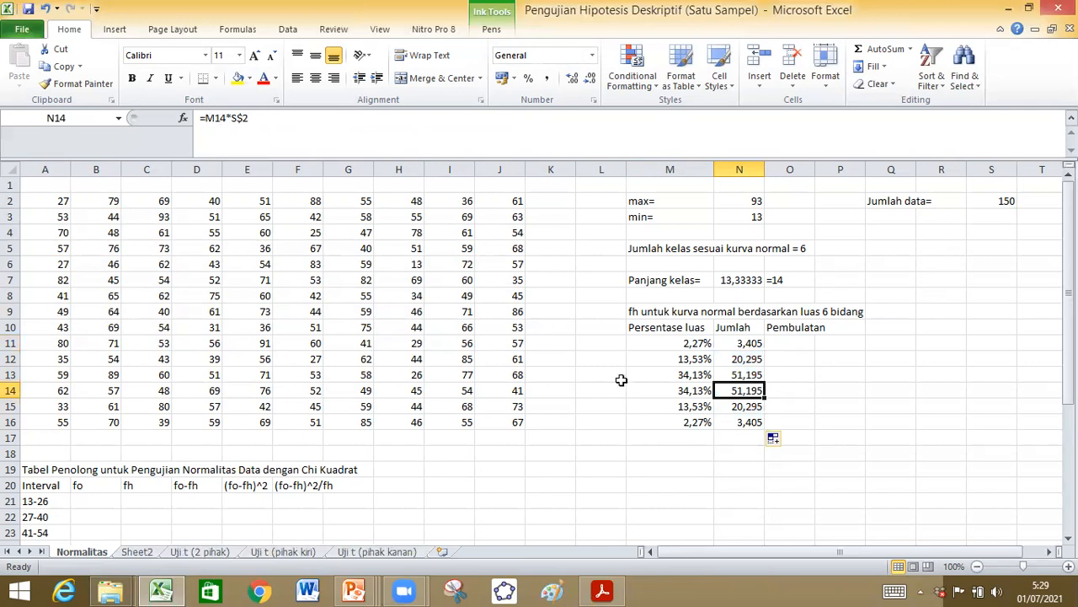
left_click(746, 373)
left_click(743, 390)
left_click(741, 405)
left_click(744, 421)
left_click(792, 404)
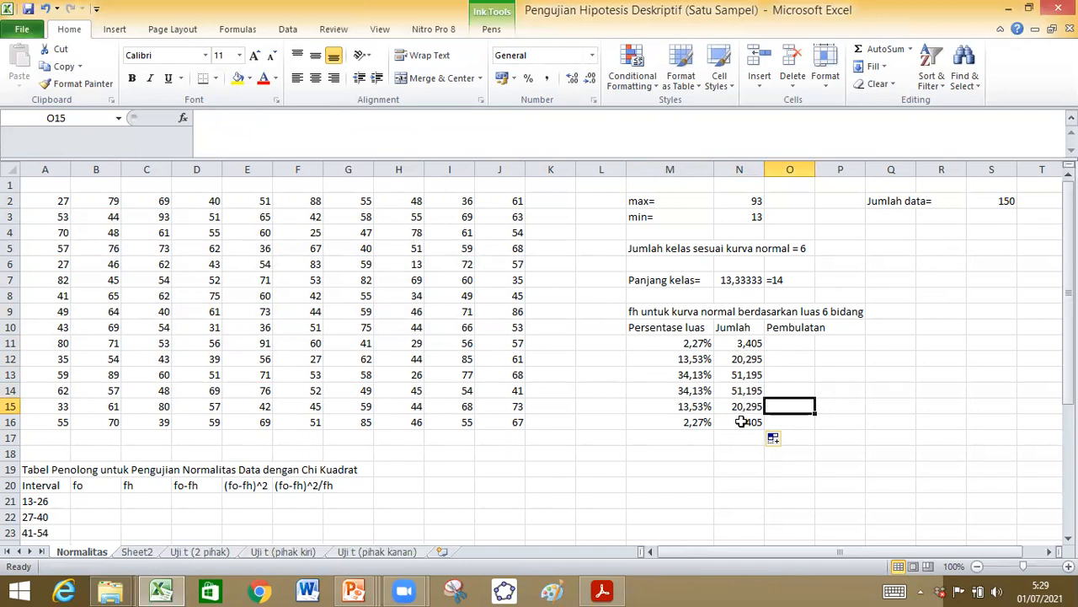
Enter the rounded values 3, 20, 51, 51, 20 and 3 in O11:O16 of the Pembulatan column.
left_click(801, 343)
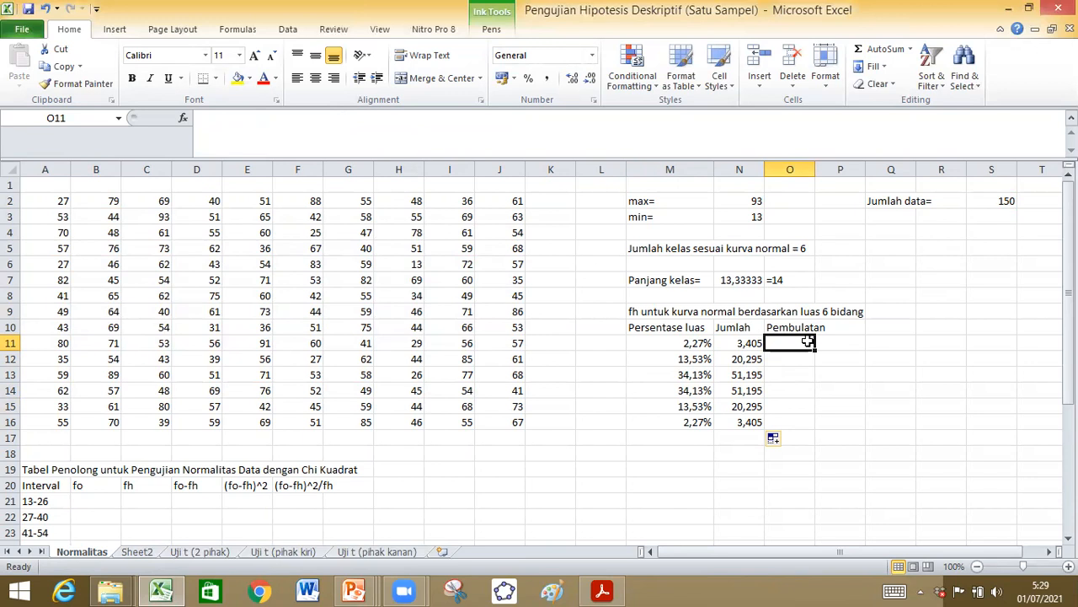
key("Return")
type("20")
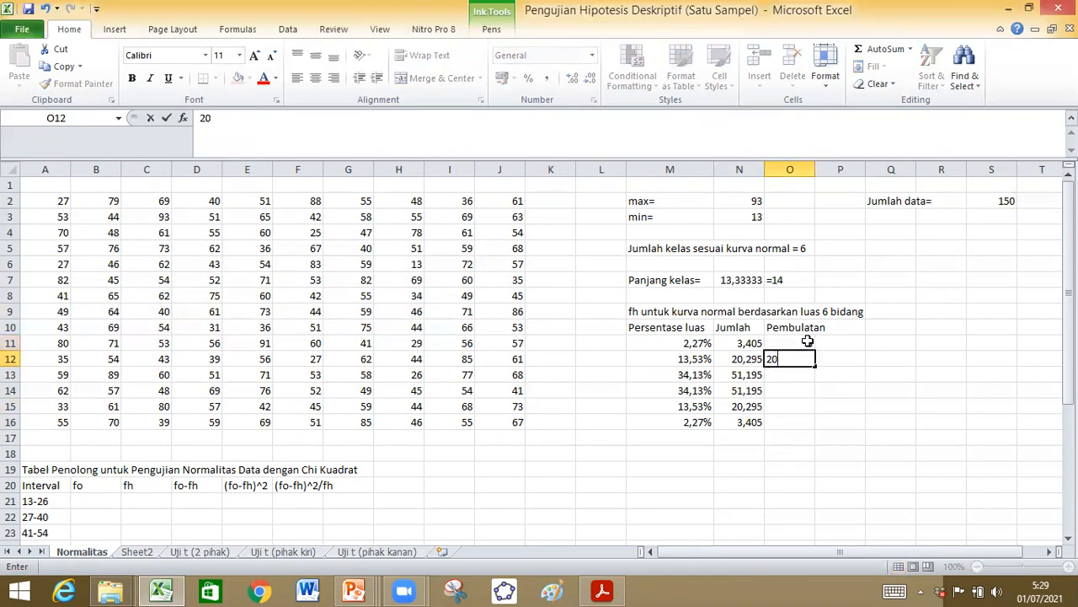
key("Return")
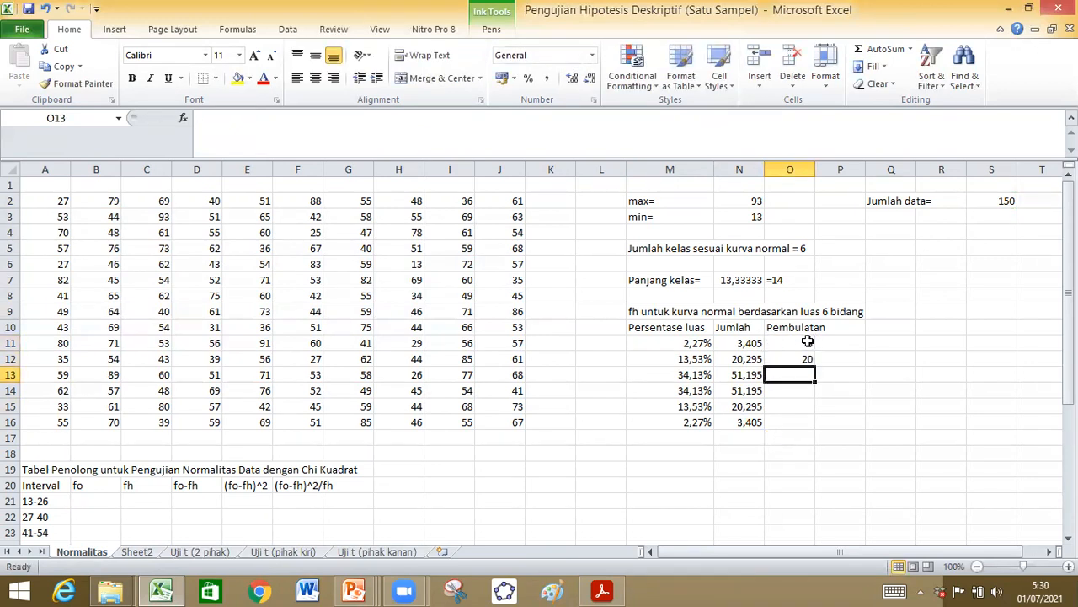
type("51")
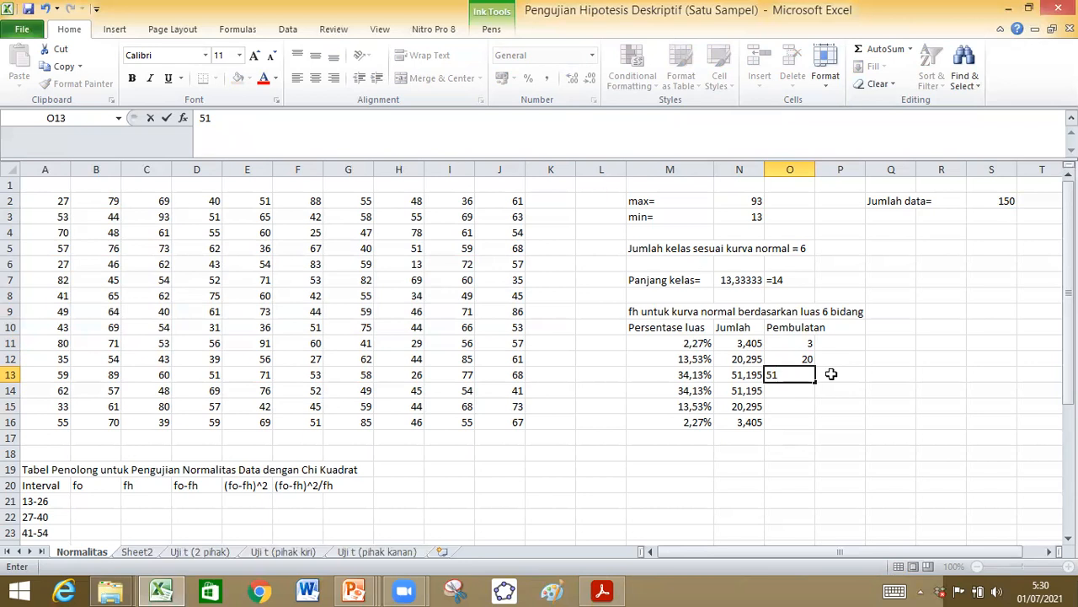
key("Return")
type("51")
key("Return")
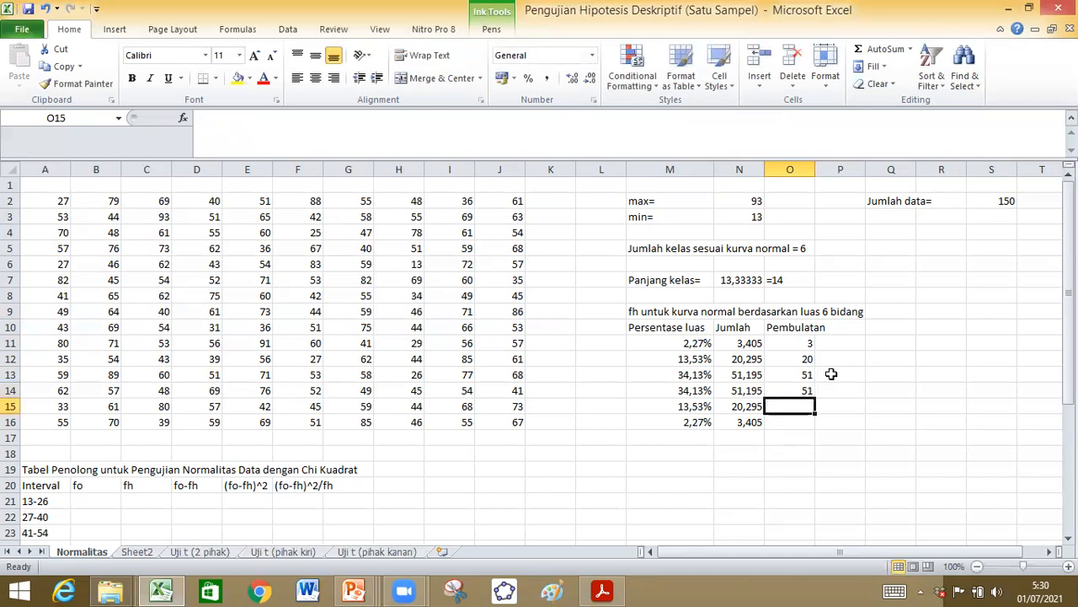
type("20")
key("Return")
type("3")
key("Return")
Label cell M17 below the percentage column as TOTAL.
left_click(679, 435)
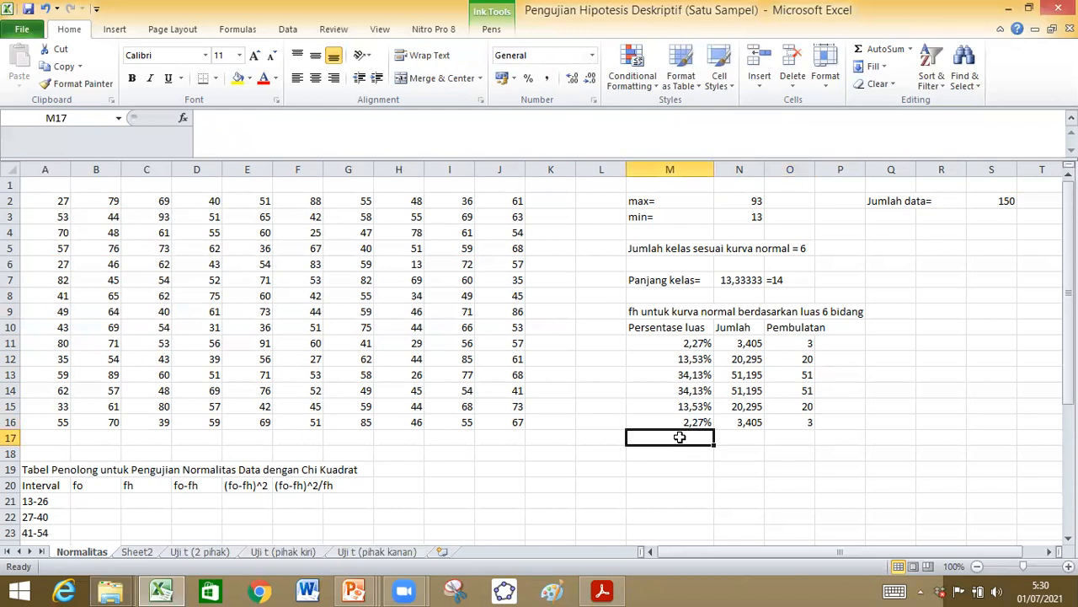
type("TOTAL")
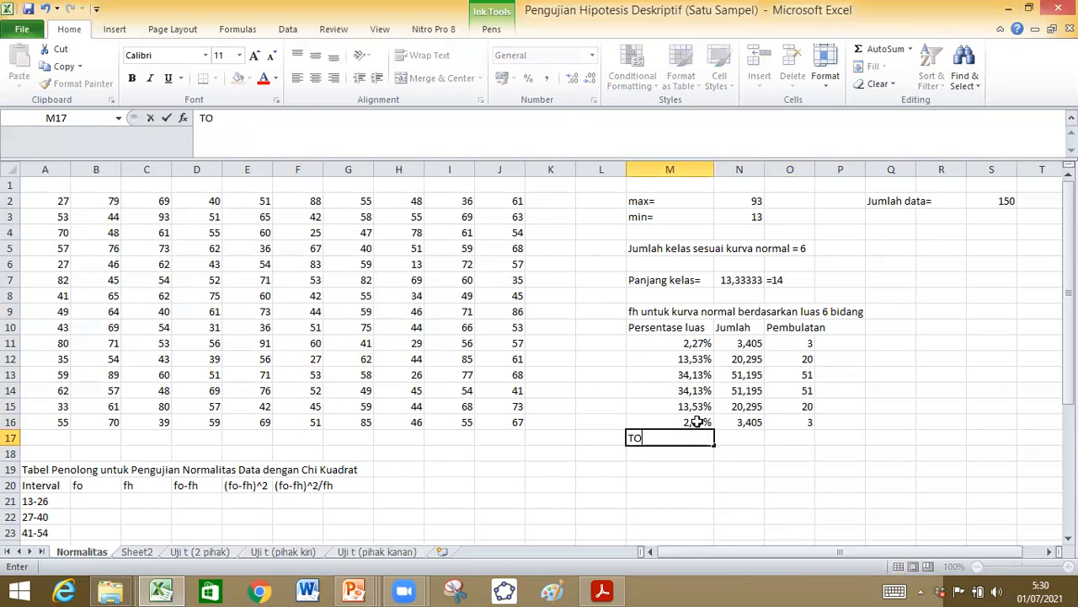
key("Tab")
Sum the rounded values O11:O16 in cell O17 with the SUM function.
key("Tab")
type("=")
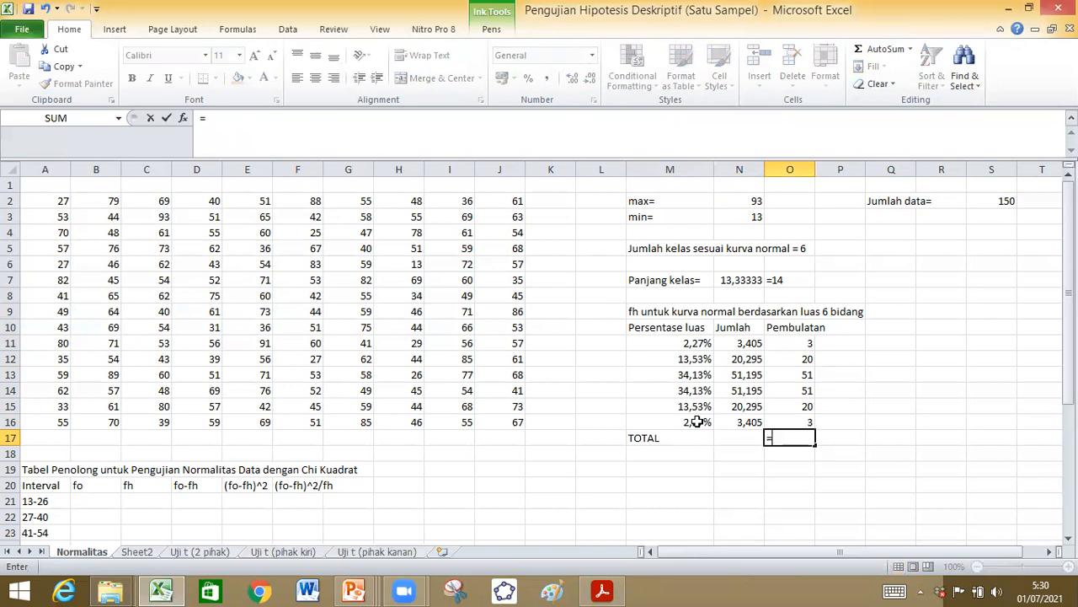
type("sum(")
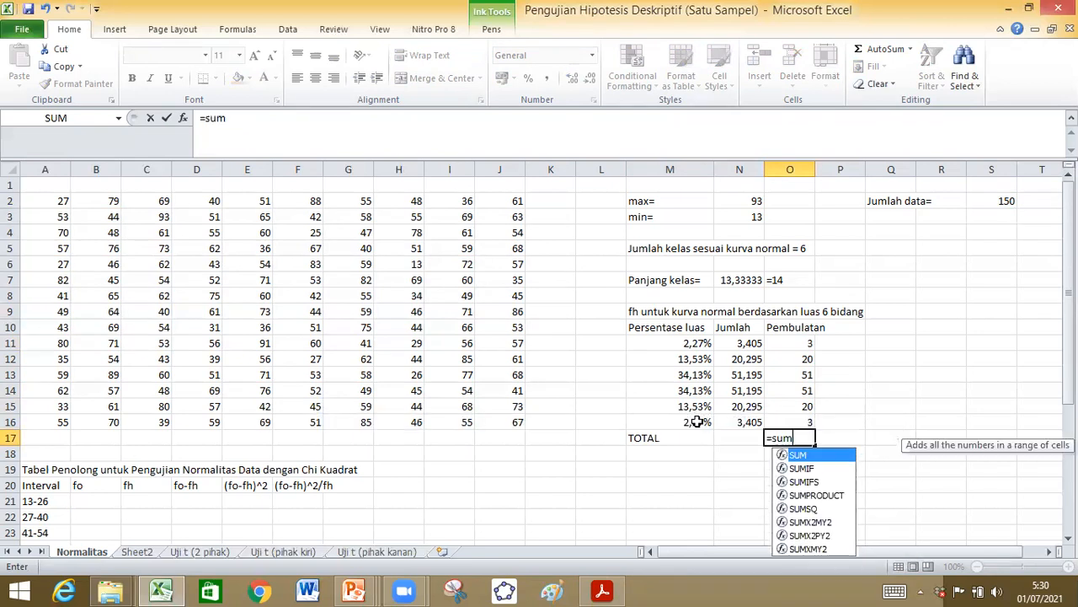
key("Up")
key("Up")
key("Up")
key("Up")
key("Up")
key("Up")
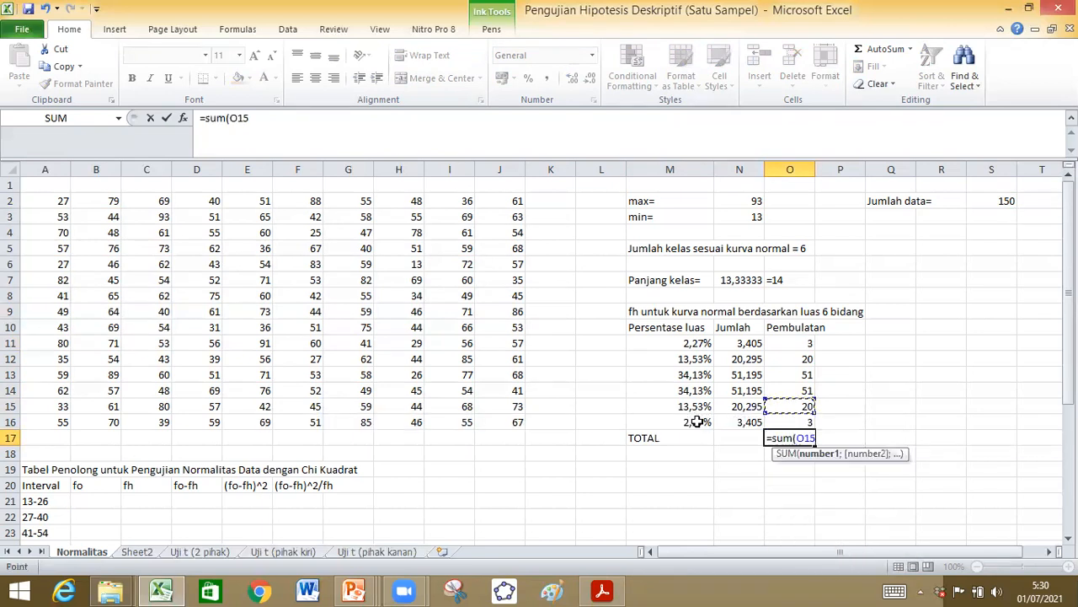
key("shift+Down")
key("shift+Down")
key("shift+Down")
key("shift+Down")
key("shift+Down")
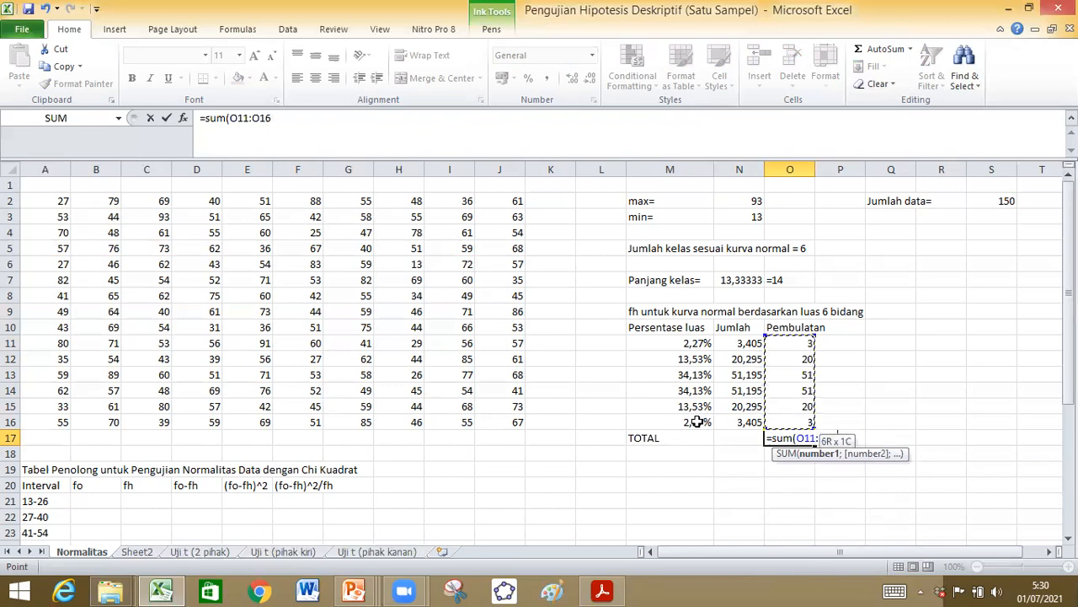
key("Return")
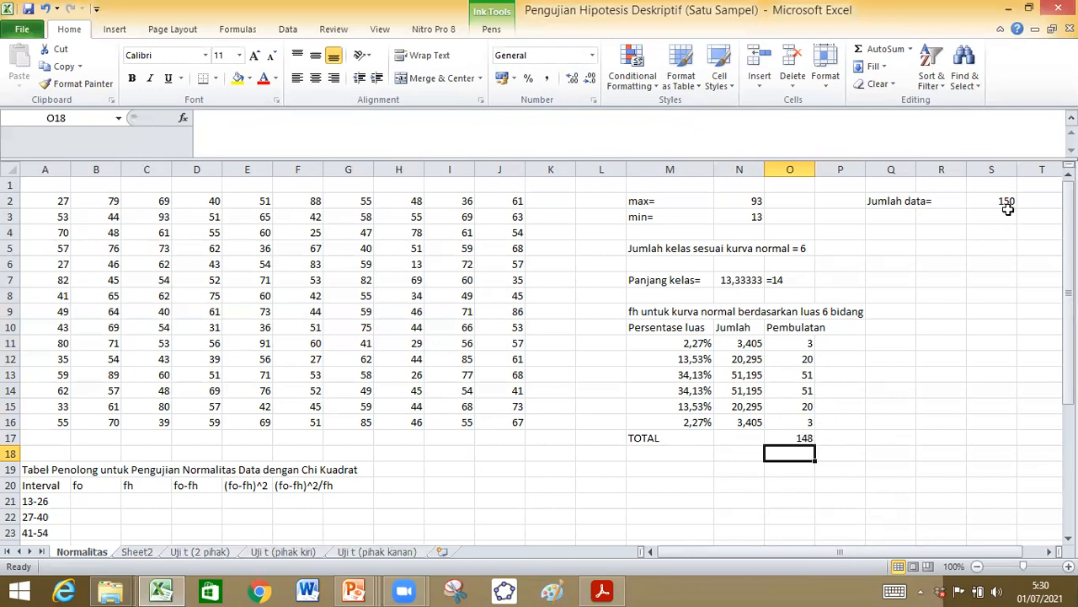
Set the first and last Pembulatan values, O11 and O16, to 4.
left_click(801, 343)
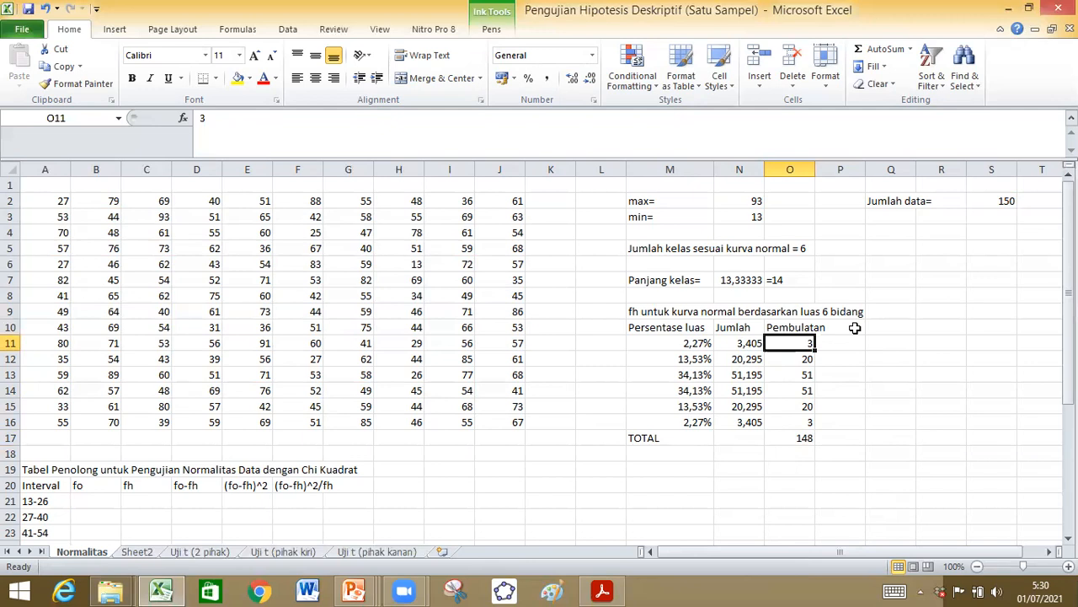
type("4")
key("Return")
key("Return")
key("Return")
key("Return")
key("Return")
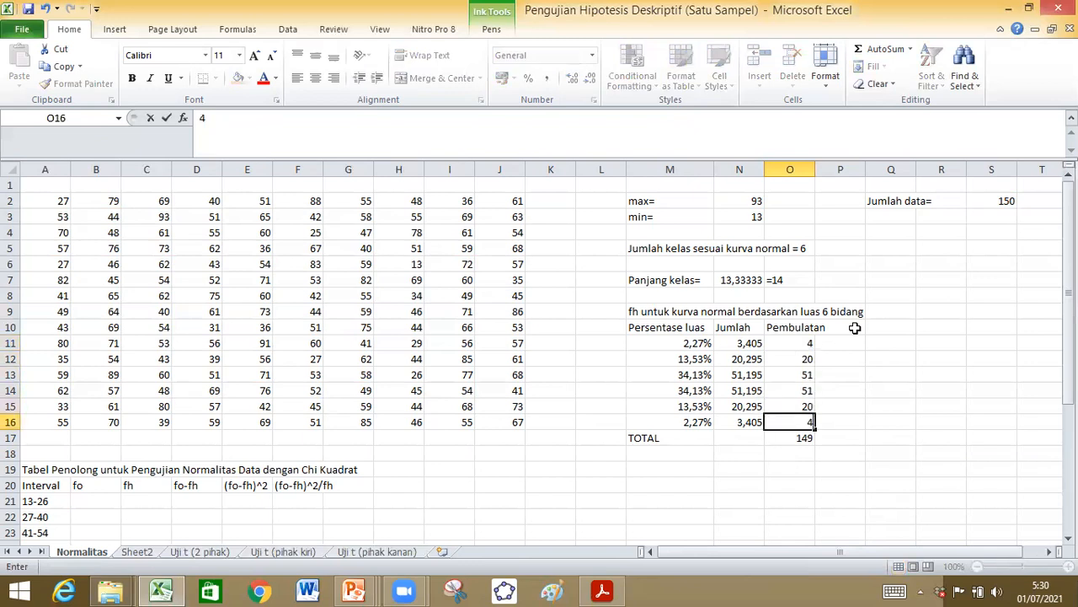
type("4")
key("Return")
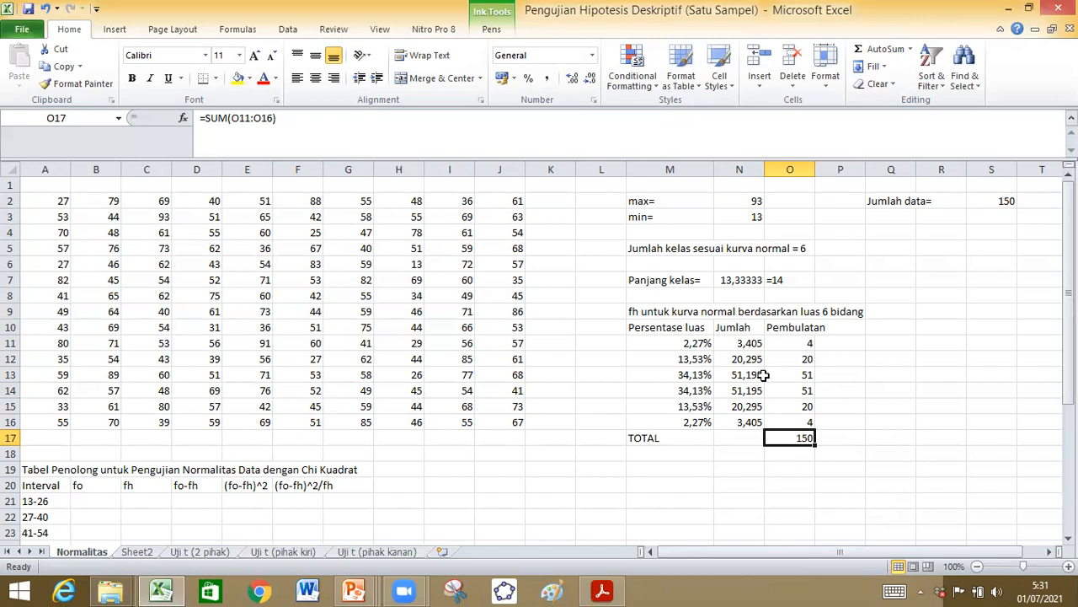
Sketch a normal curve on a baseline with the ink pen around Q12:T16 and divide its area with vertical lines.
left_click(493, 33)
left_click_drag(855, 420, 1046, 425)
mouse_move(878, 412)
left_mouse_down()
mouse_move(925, 371)
mouse_move(965, 358)
left_mouse_up()
left_click_drag(1008, 397, 1034, 417)
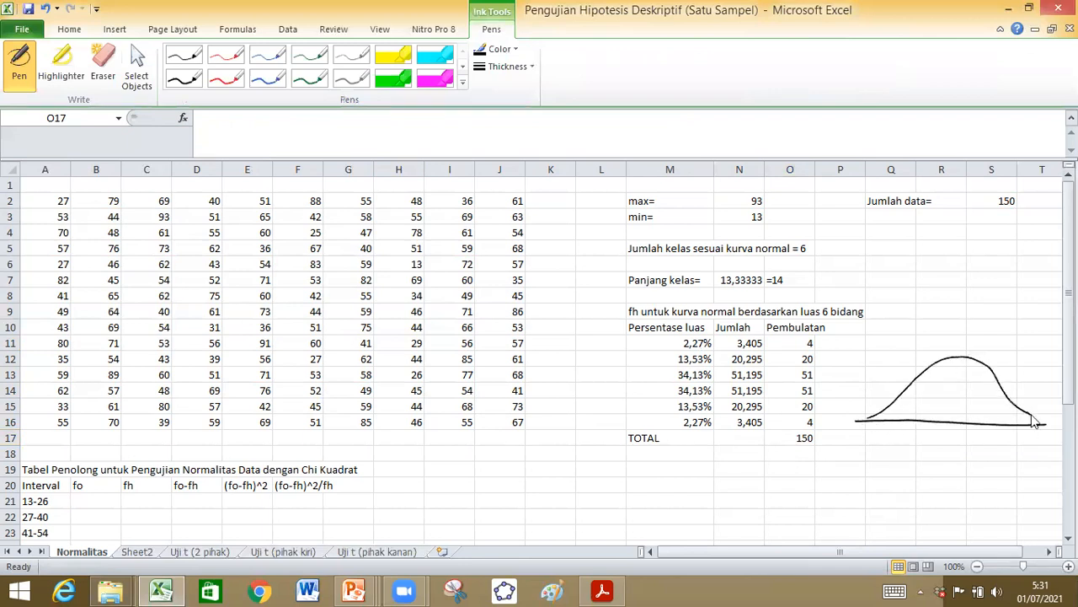
left_click_drag(961, 362, 962, 425)
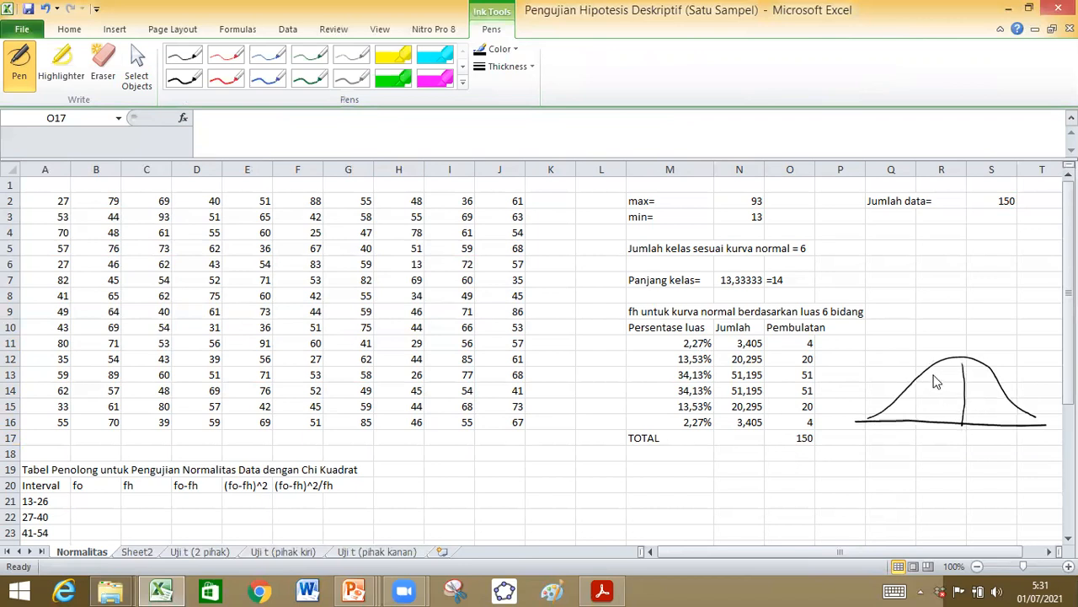
left_click_drag(933, 369, 932, 419)
mouse_move(993, 373)
left_mouse_down()
mouse_move(993, 422)
mouse_move(1011, 422)
left_mouse_up()
Handwrite 4, 20, 51, 51, 20 and 4 in the six areas of the curve and Baku beneath it.
mouse_move(907, 396)
left_mouse_down()
mouse_move(910, 419)
mouse_move(902, 409)
left_mouse_up()
mouse_move(903, 404)
left_mouse_down()
mouse_move(903, 413)
mouse_move(942, 396)
left_mouse_up()
left_click_drag(943, 385, 971, 402)
left_click_drag(972, 390, 1002, 418)
left_click_drag(1005, 412, 1025, 424)
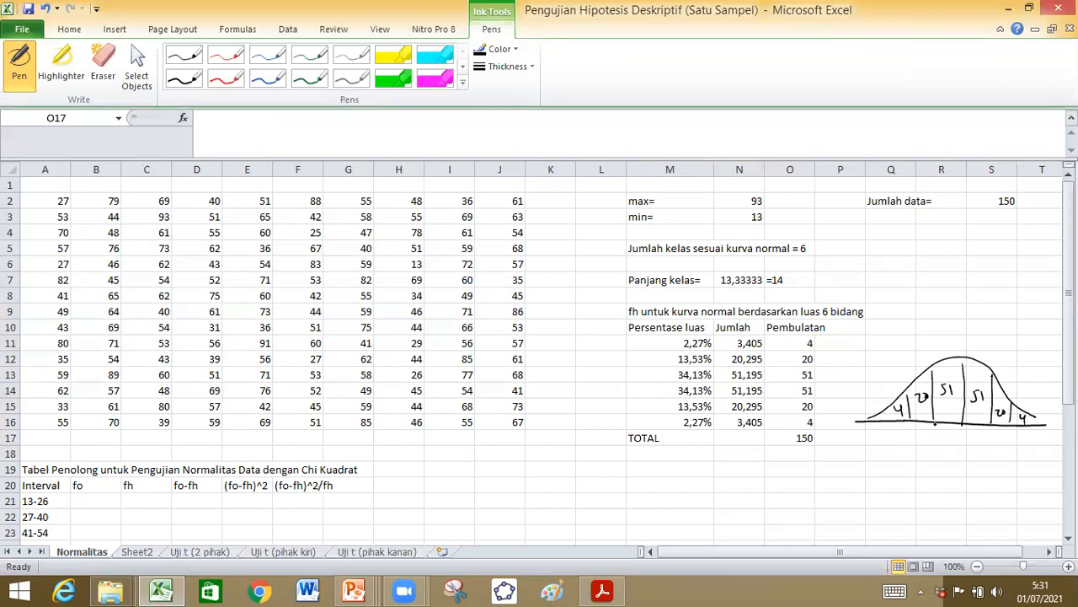
mouse_move(906, 440)
left_mouse_down()
mouse_move(910, 457)
mouse_move(942, 449)
left_mouse_up()
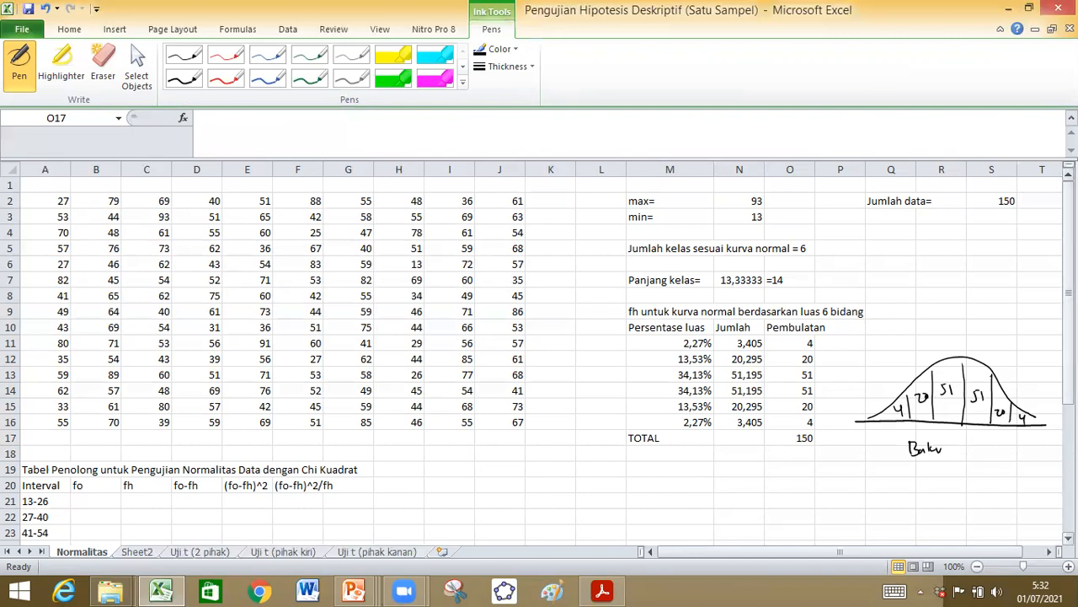
Stop inking and clear the existing class intervals in A21:A26 of the helper table.
left_click_drag(1069, 334, 1070, 341)
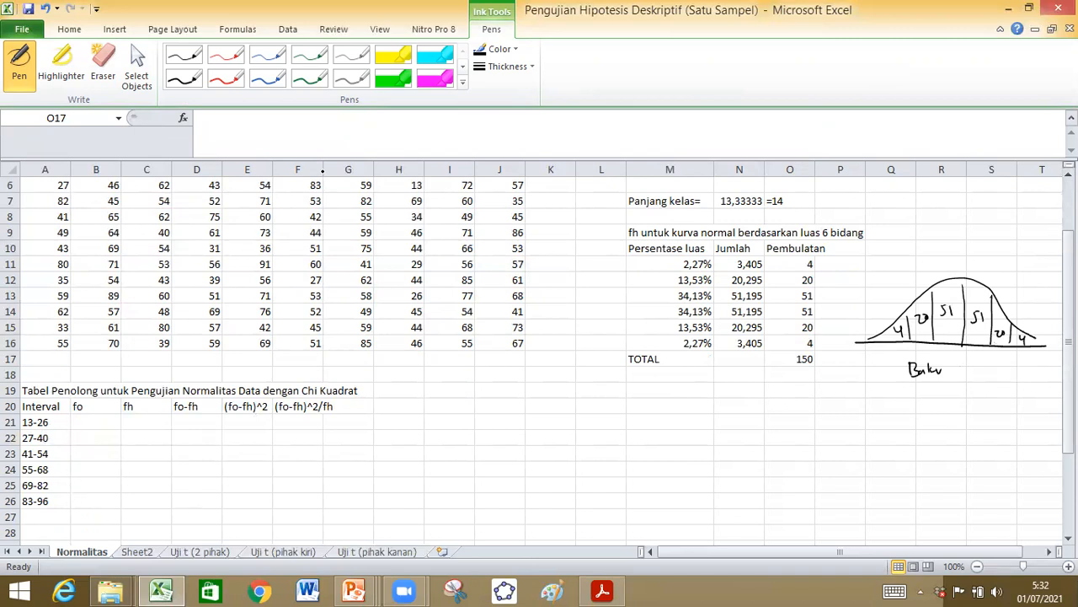
key("Escape")
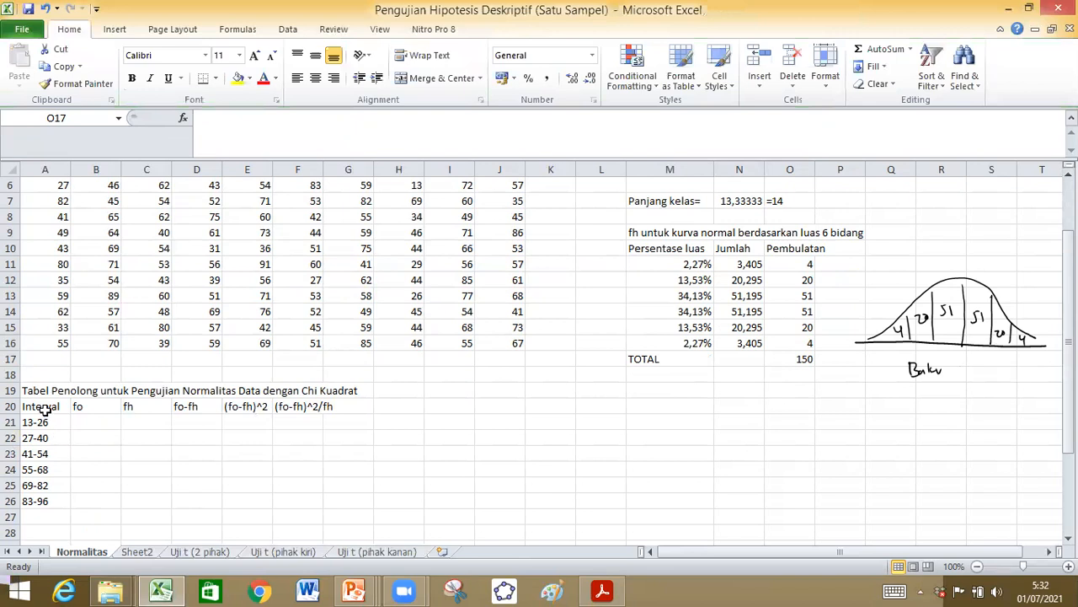
left_click_drag(37, 423, 43, 502)
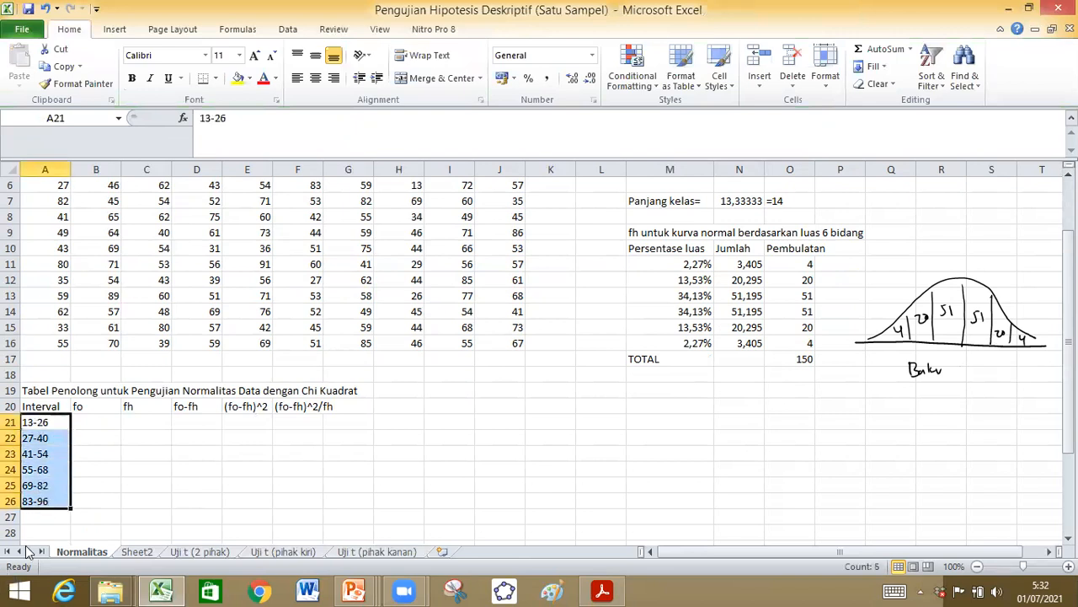
key("Delete")
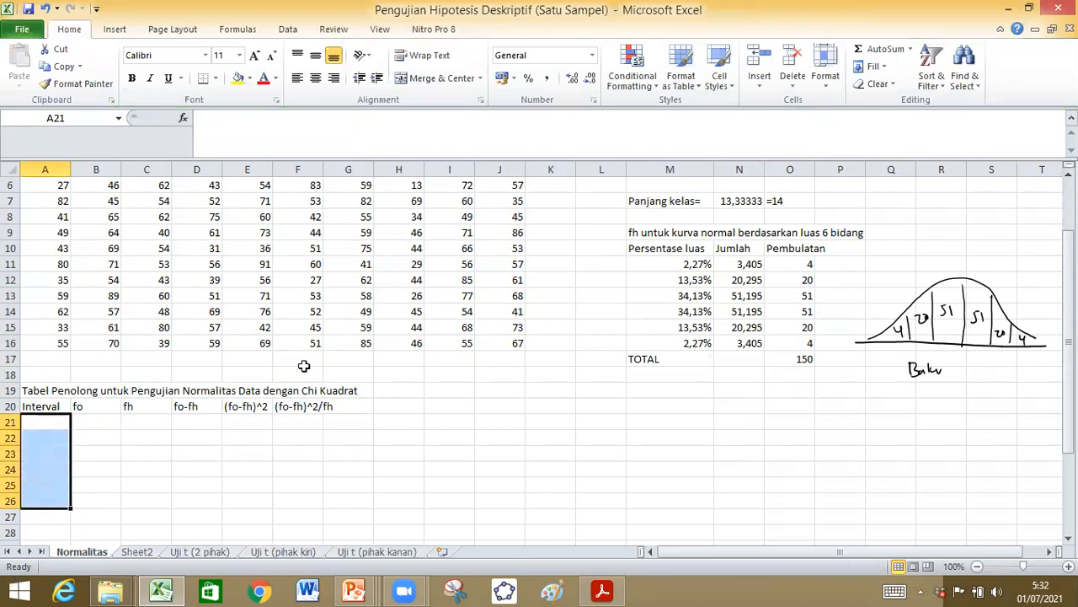
Enter 13-26 as the first class interval in A21 of the helper table.
scroll(739, 303, "up", 2)
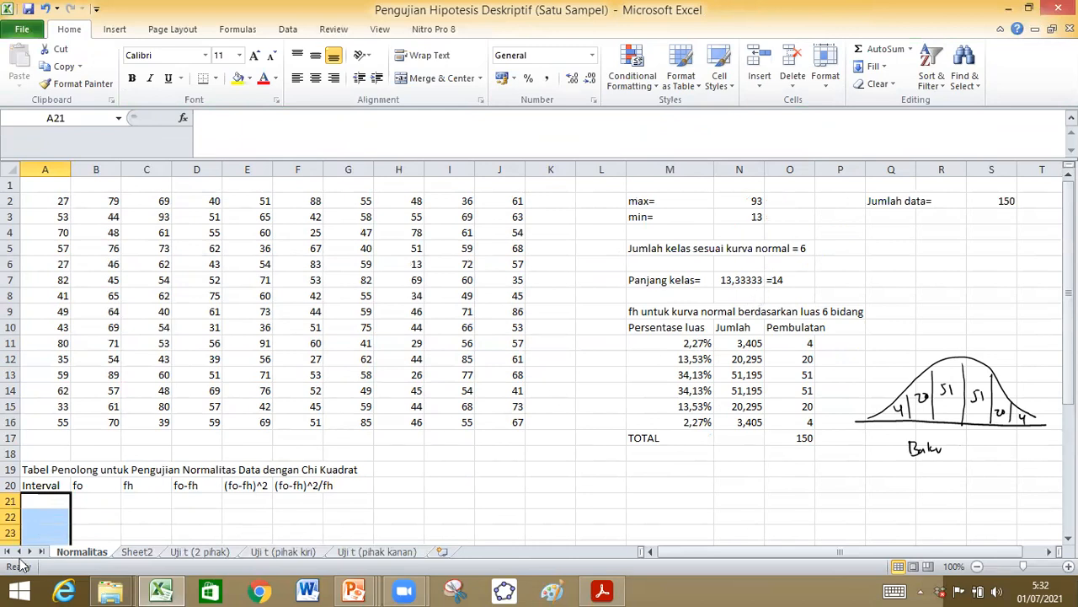
left_click(45, 504)
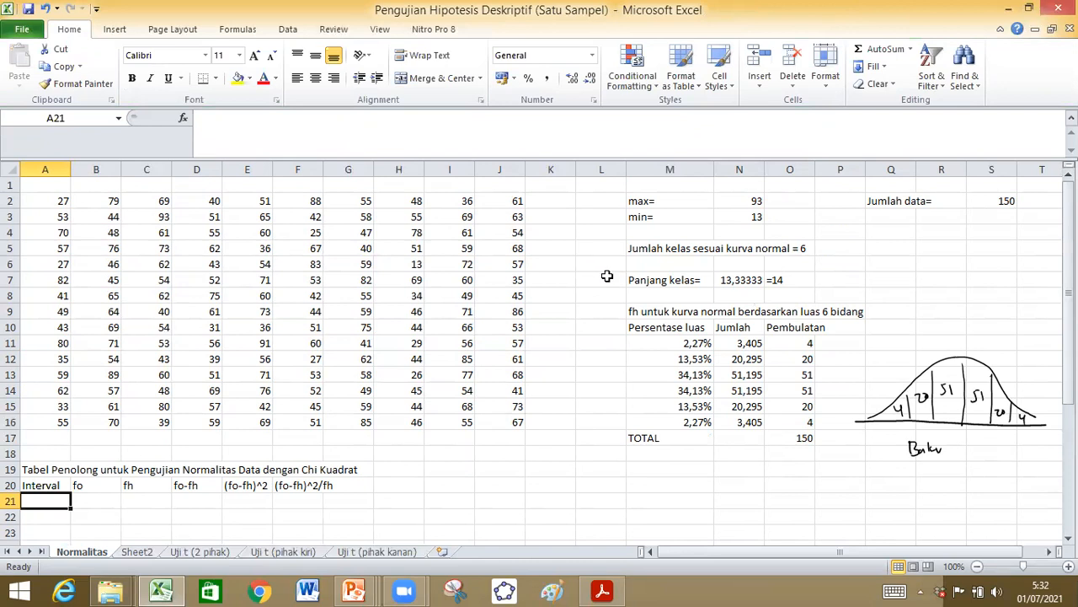
type("13")
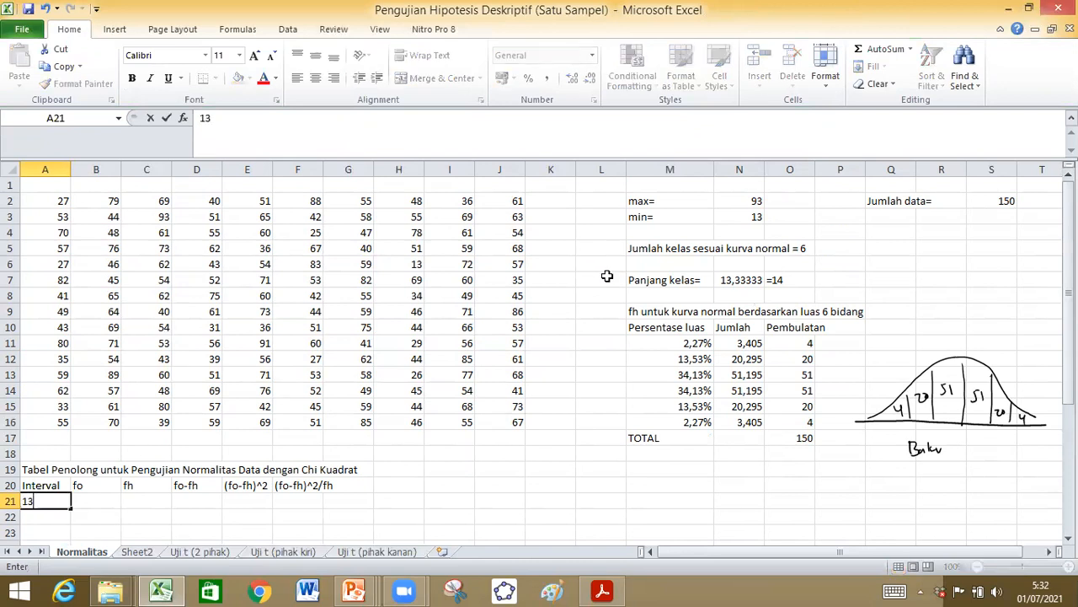
type("-")
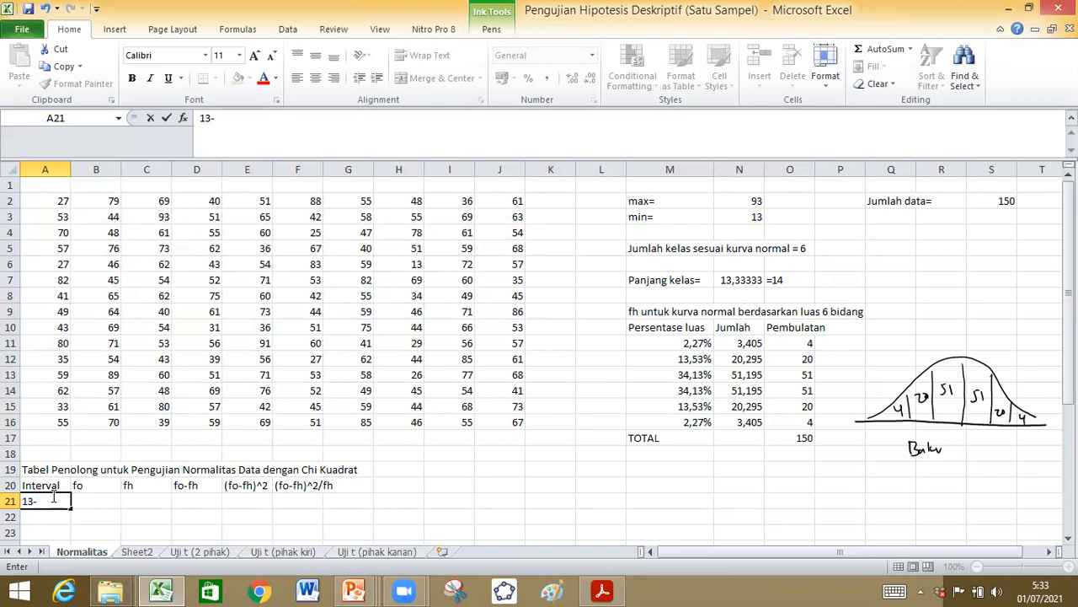
type("26")
key("Return")
left_click(53, 497)
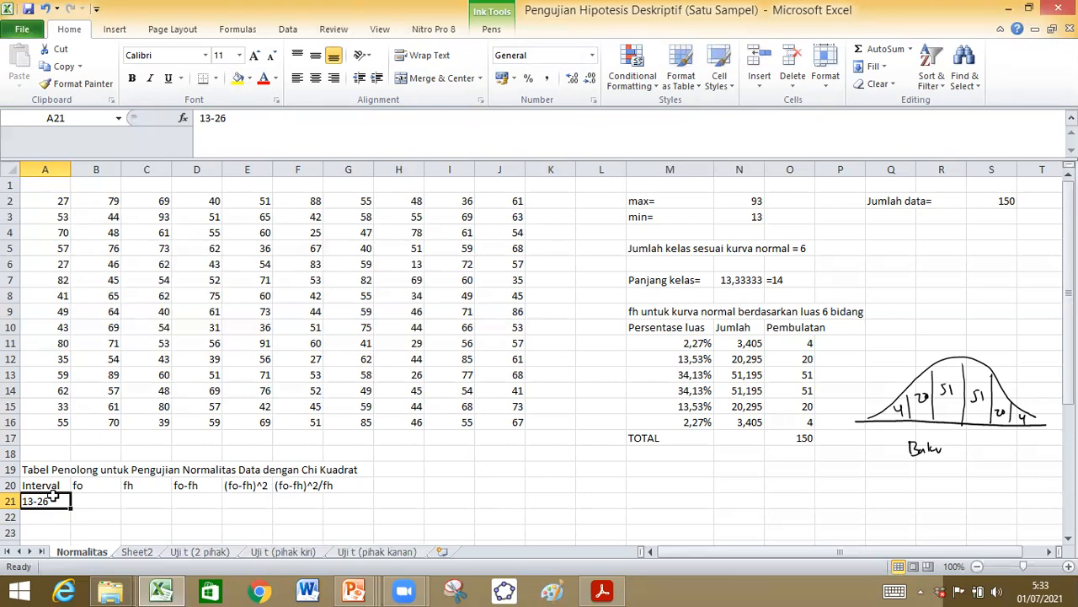
Fill the second and third class intervals, A22 and A23, with 27-40 and 41-54.
scroll(53, 497, "down", 2)
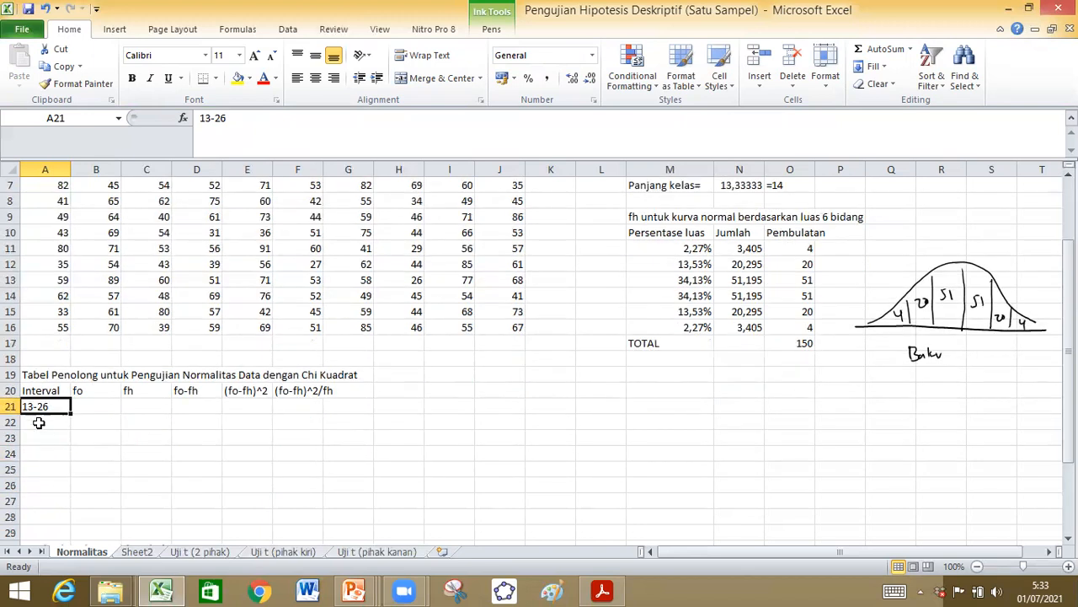
left_click(48, 422)
type("27")
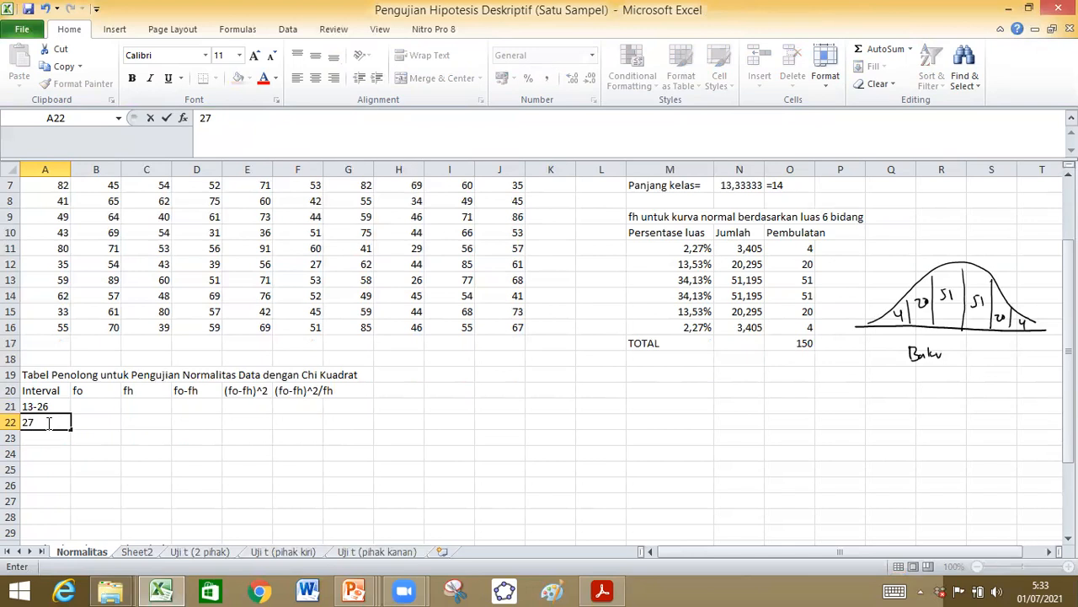
type("-40")
key("Return")
type("41")
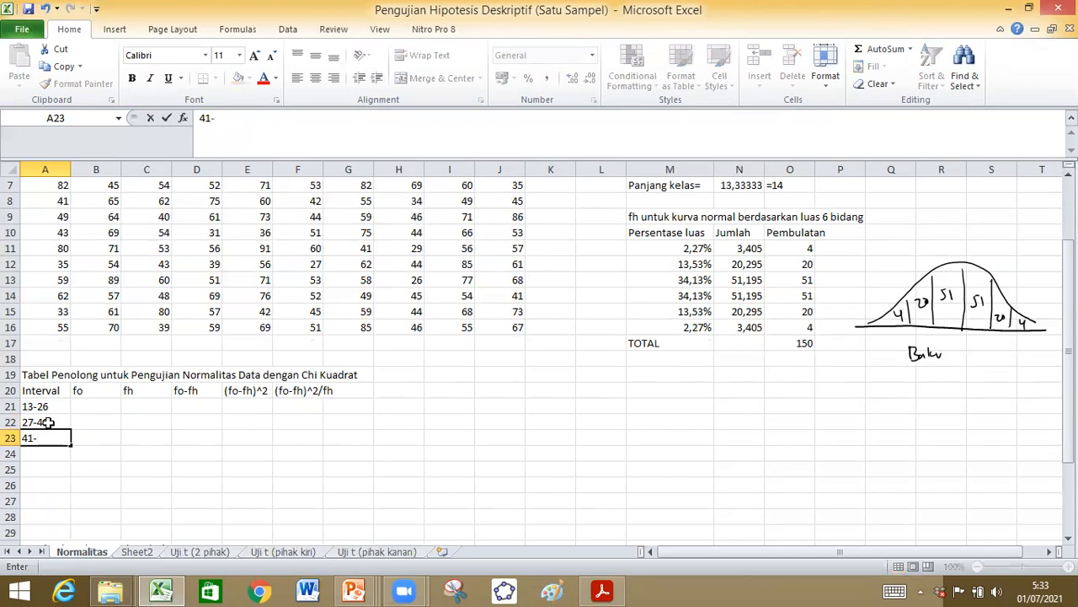
type("-54")
key("Return")
Fill the last three class intervals, A24:A26, with 55-68, 69-82 and 83-96.
type("55")
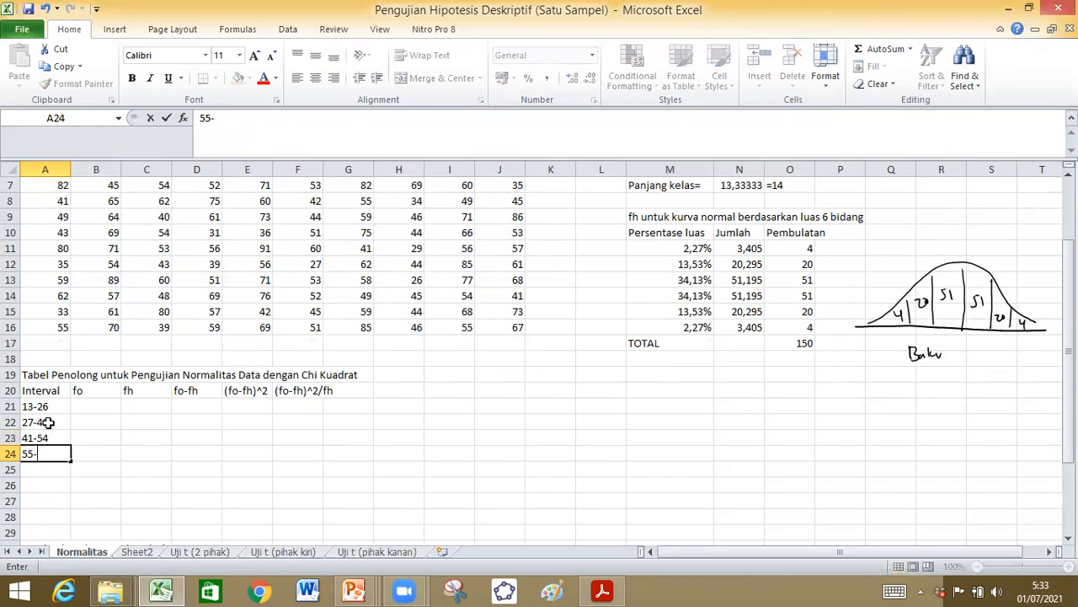
type("-68")
key("Return")
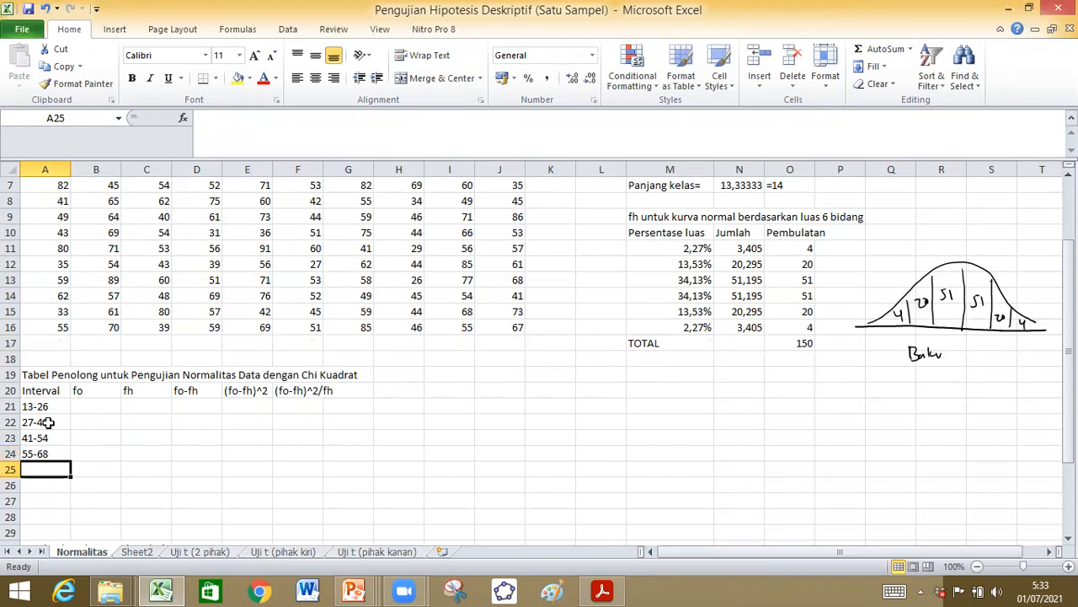
type("69-")
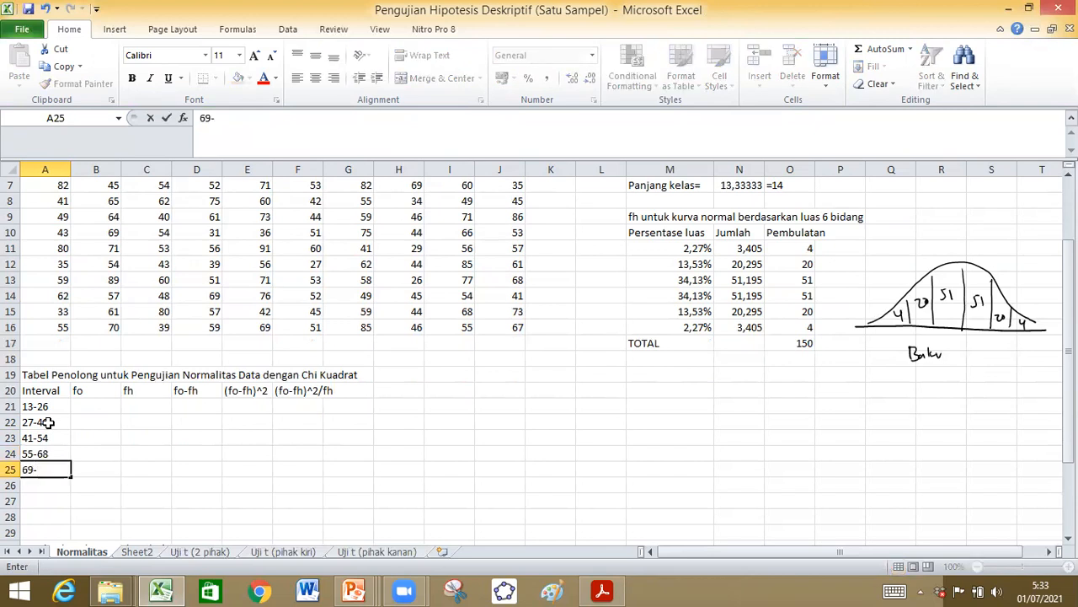
type("82")
key("Return")
type("83")
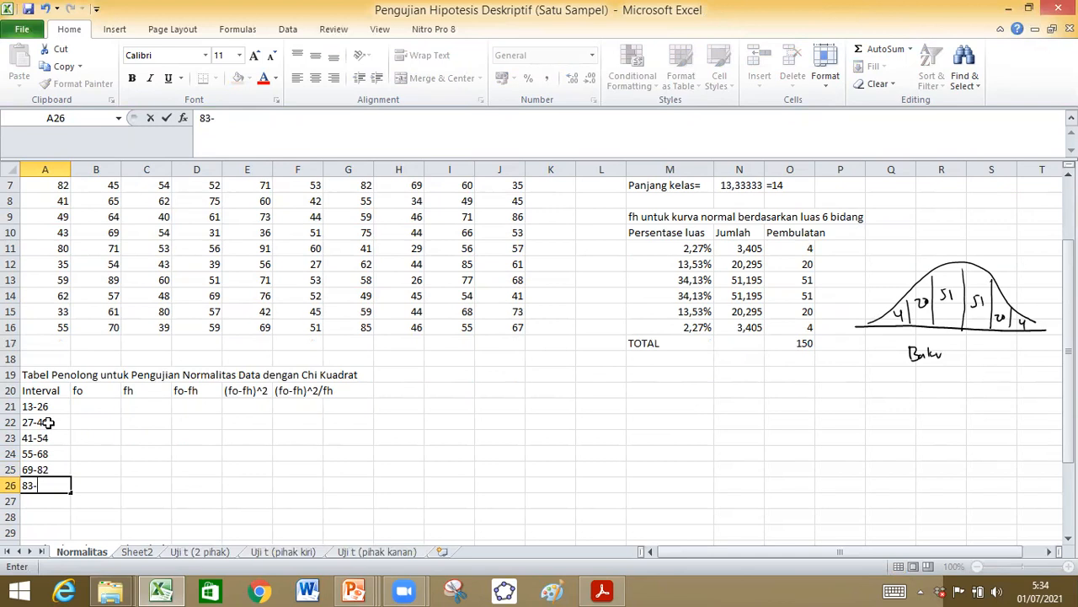
type("-96")
key("Return")
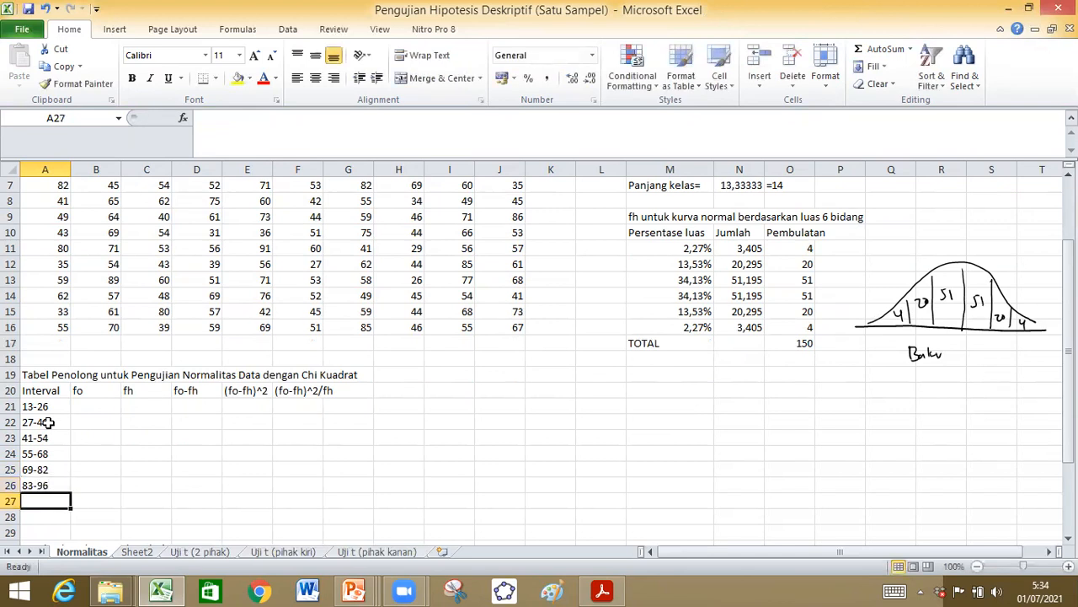
left_click_drag(38, 407, 34, 486)
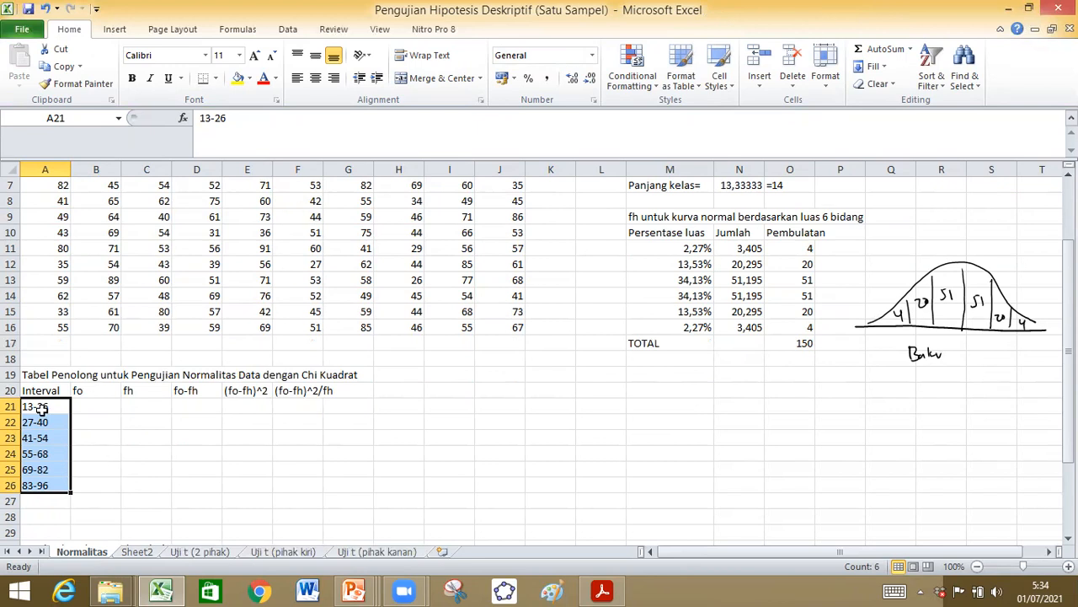
left_click(91, 415)
left_click(101, 404)
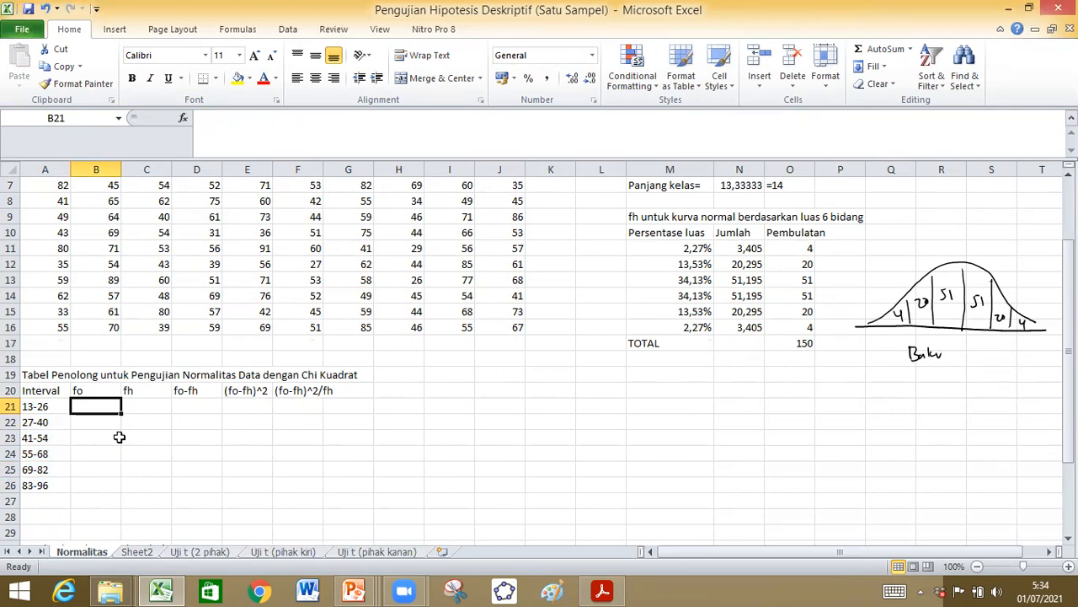
Copy the whole data block A2:J16 from the Normalitas sheet to Sheet2, starting at A130.
scroll(119, 437, "up", 1)
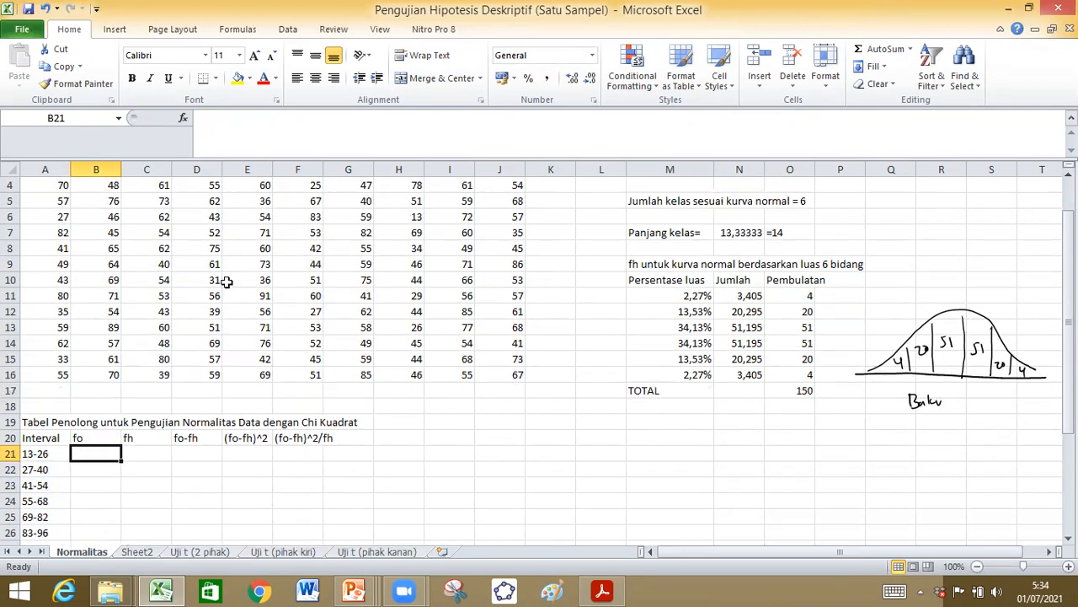
scroll(140, 269, "up", 1)
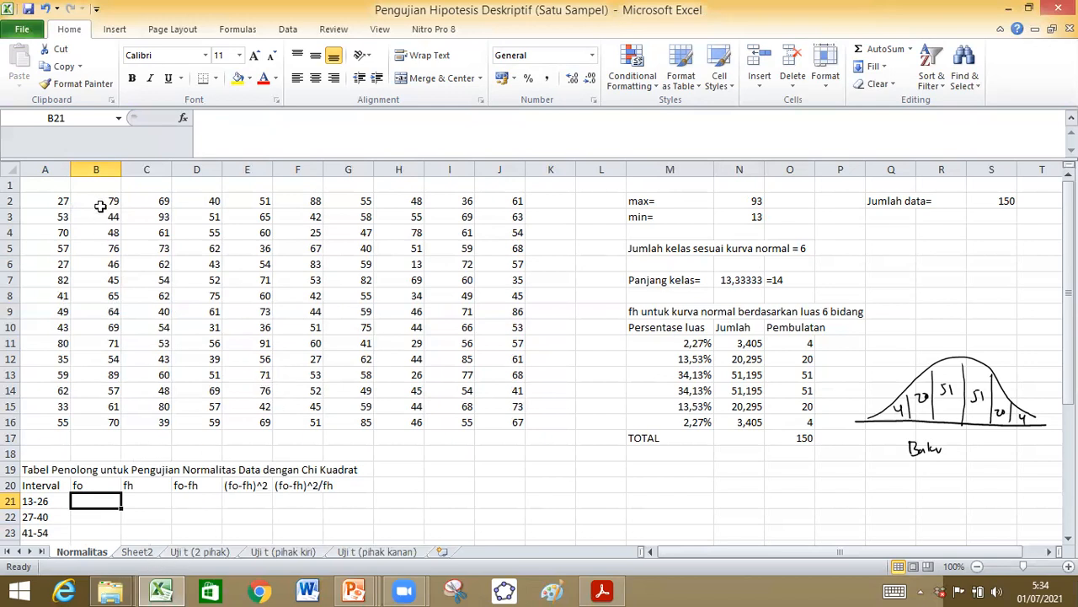
left_click_drag(59, 202, 480, 416)
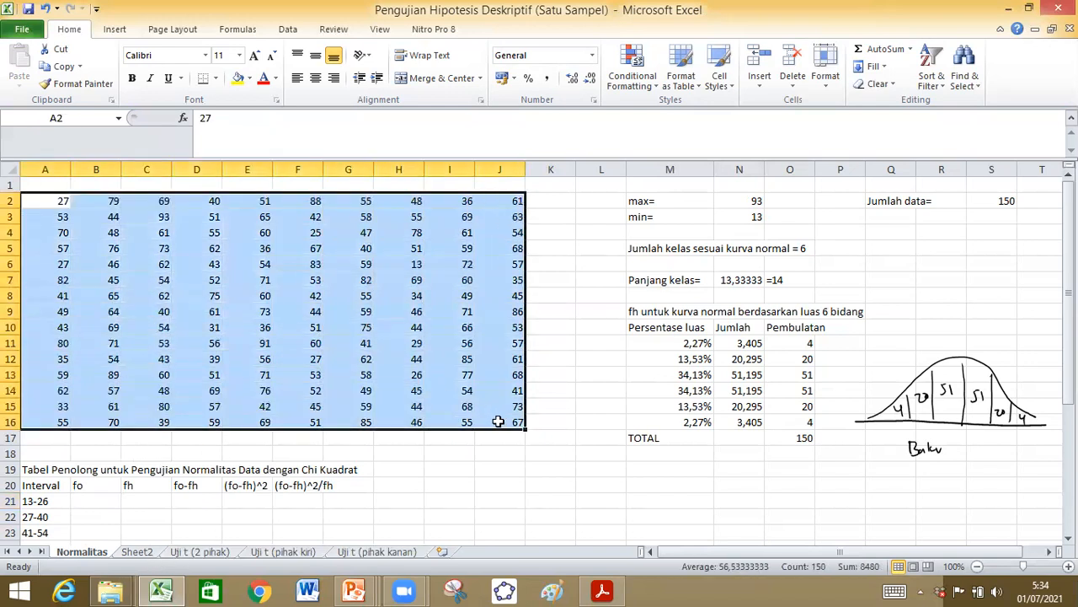
key("ctrl+c")
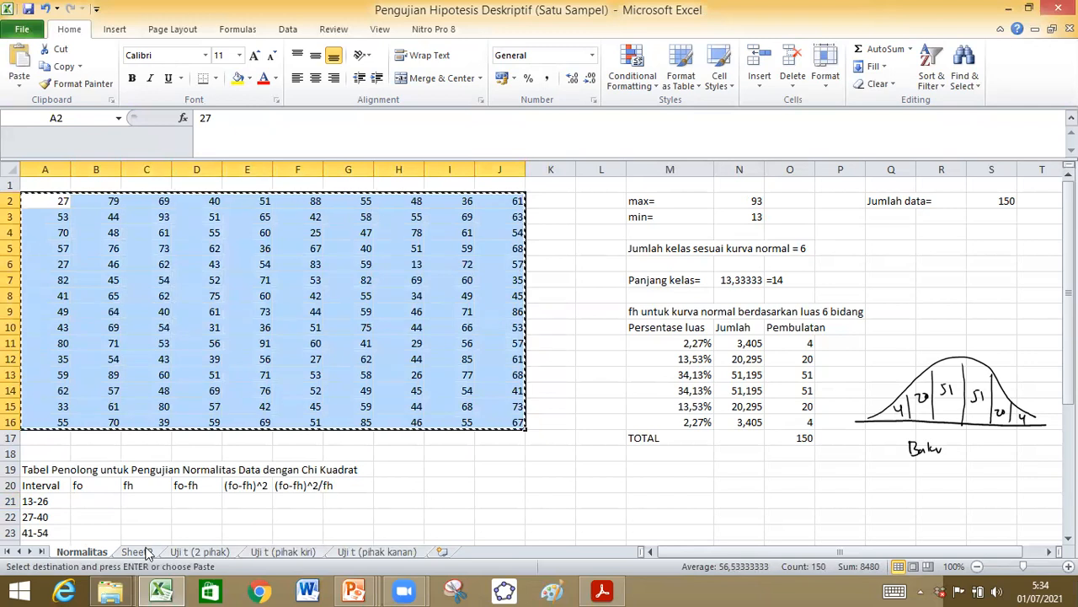
left_click(136, 551)
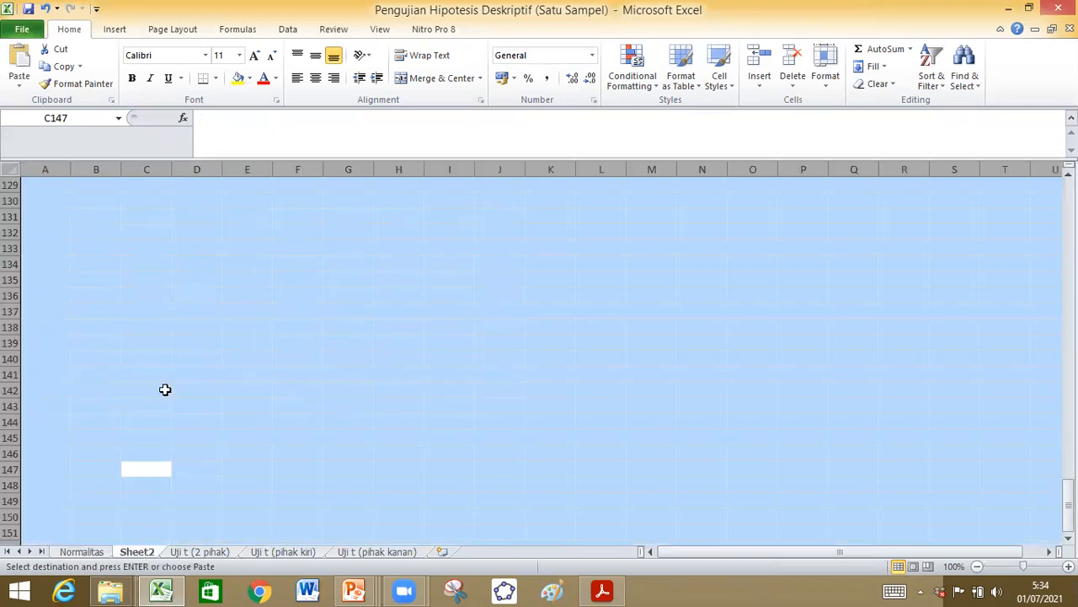
left_click(61, 198)
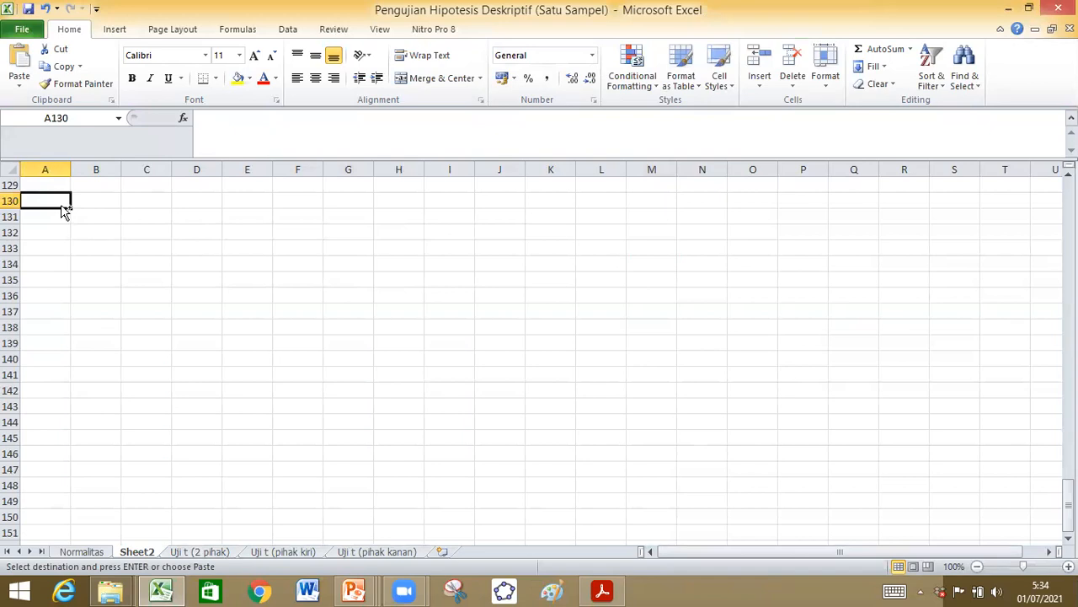
key("ctrl+v")
left_click(616, 279)
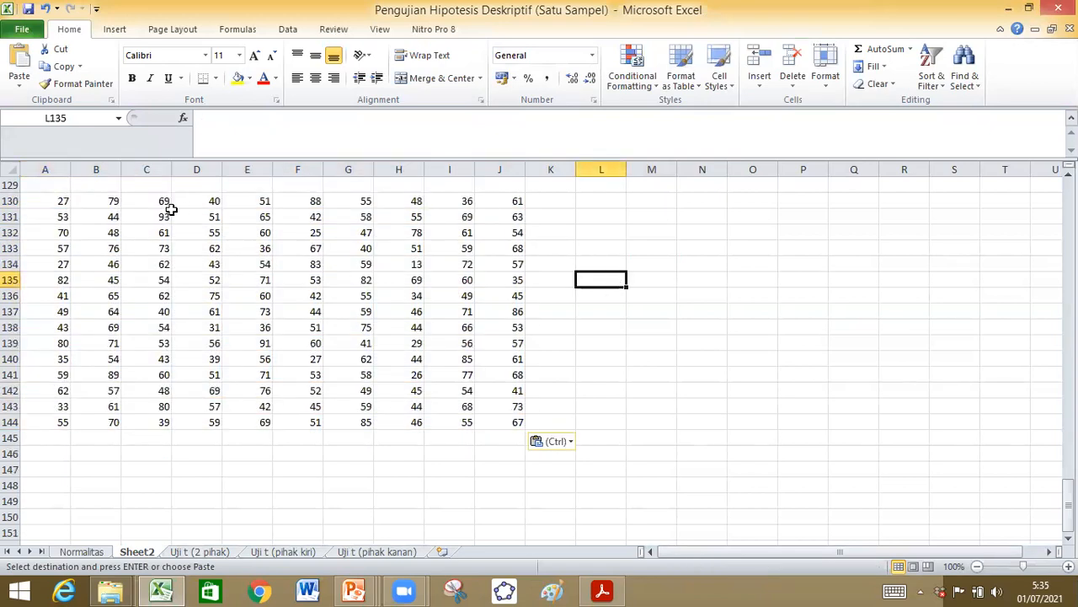
Start stacking the data in column A: move B130:J144 to A145, and B145:I159 to A160.
left_click_drag(108, 200, 501, 420)
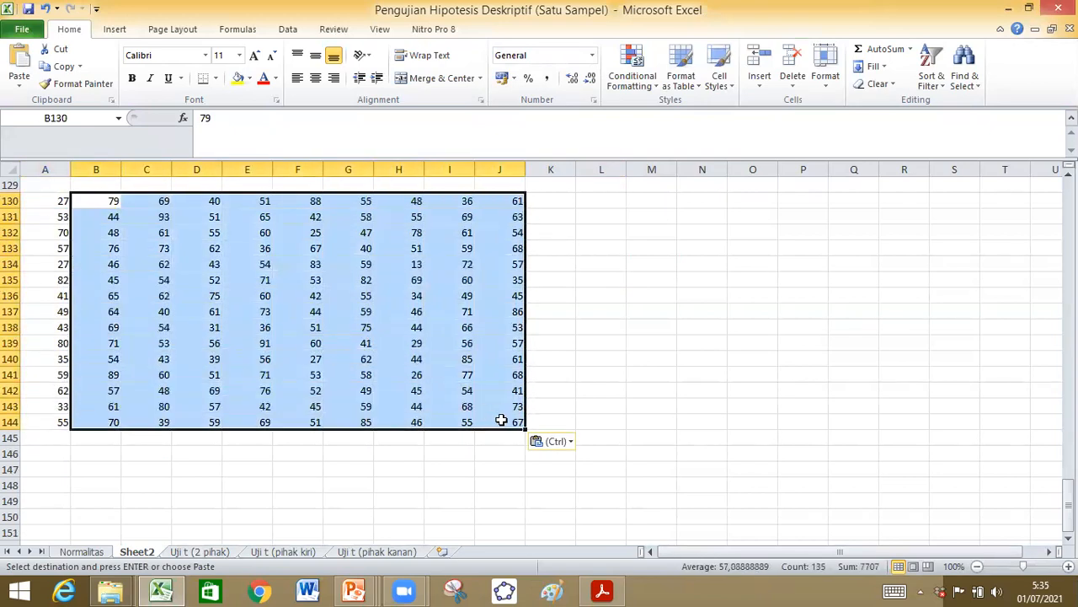
key("ctrl+c")
left_click(61, 438)
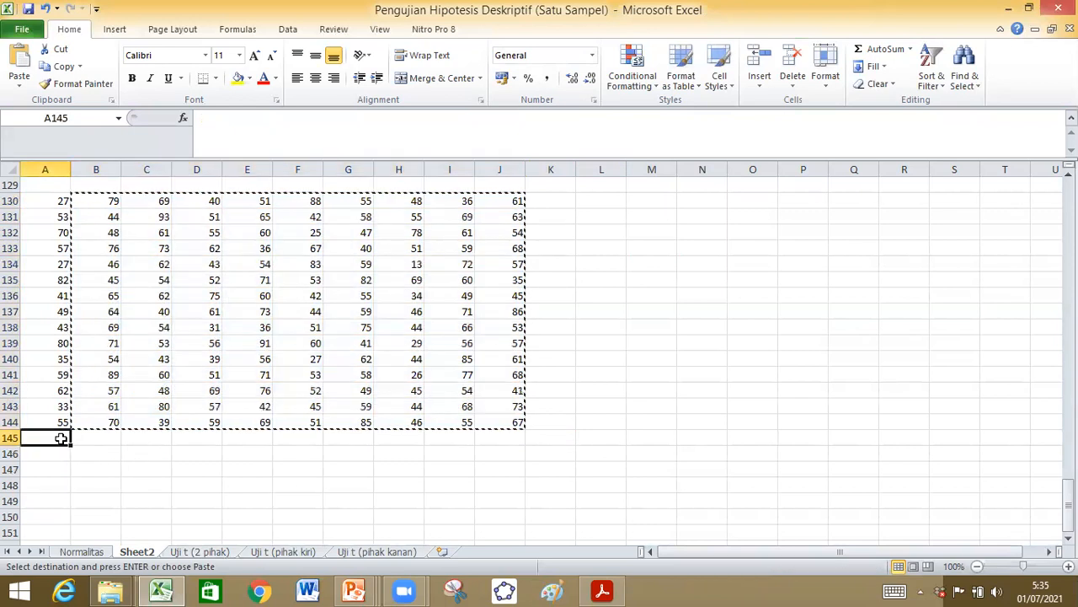
key("Return")
scroll(84, 404, "down", 4)
left_click_drag(91, 247, 435, 465)
key("ctrl+c")
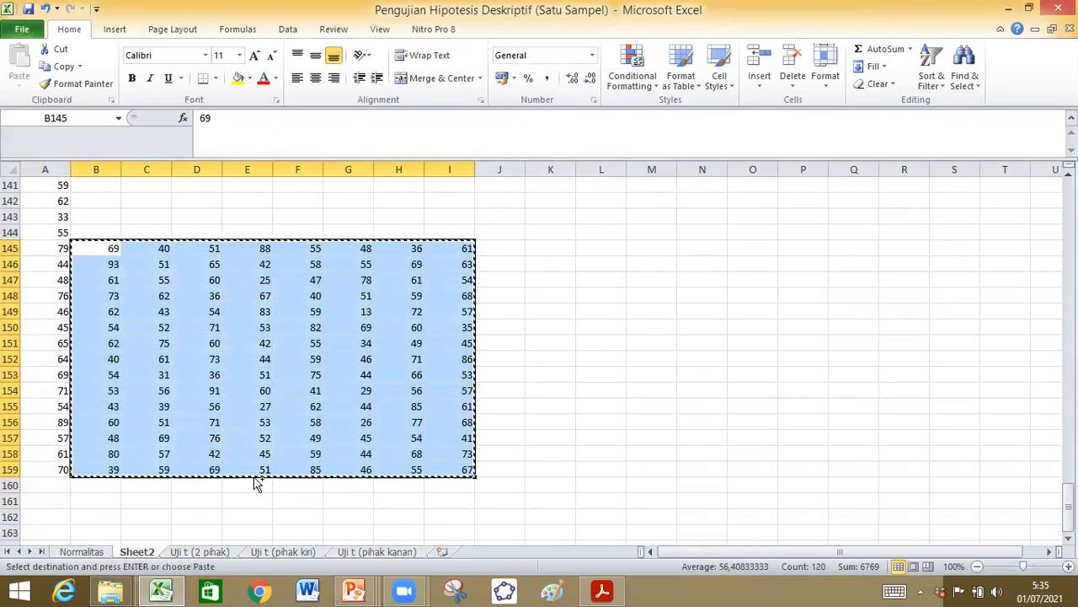
left_click(68, 487)
key("Return")
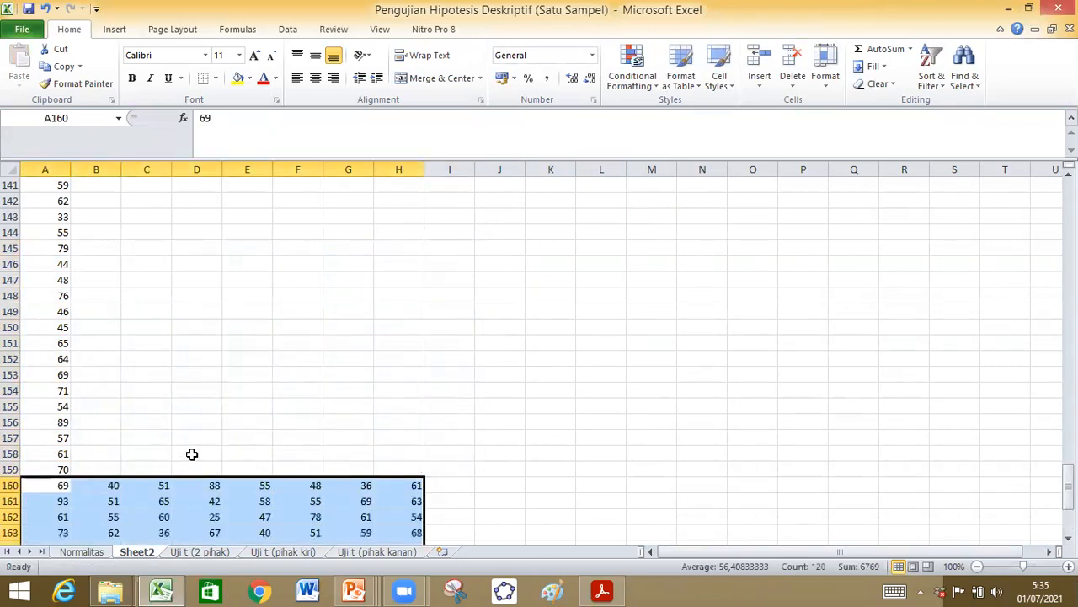
Continue stacking the remaining columns under column A: move B160:H174 to A175, and B175:G189 to A190.
scroll(192, 455, "down", 5)
left_click_drag(109, 248, 385, 469)
key("ctrl+c")
left_click(54, 485)
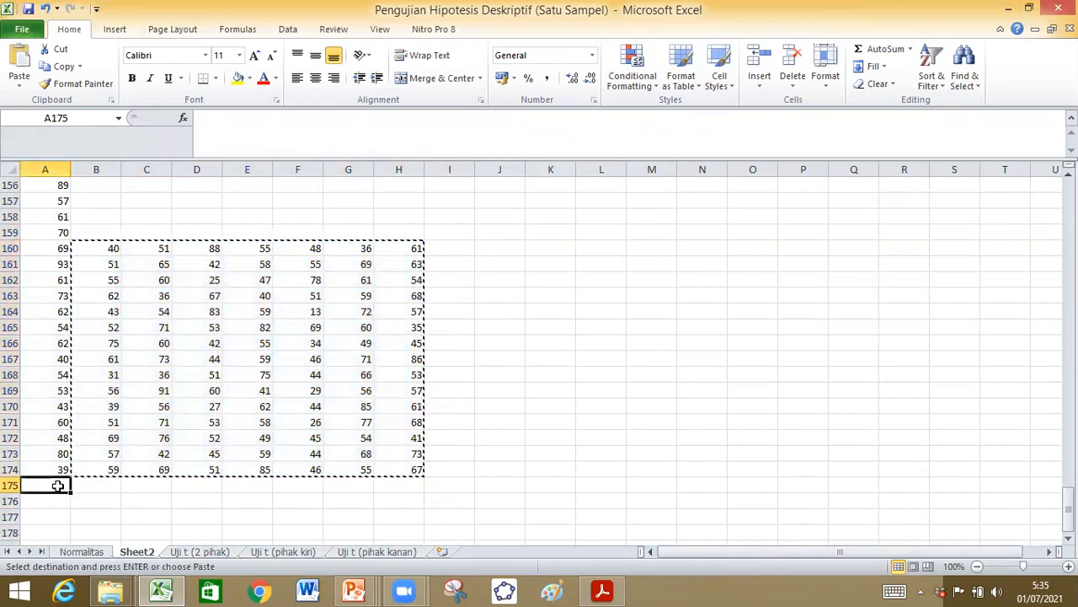
key("Return")
scroll(76, 321, "down", 5)
left_click_drag(102, 246, 338, 471)
key("ctrl+x")
left_click(45, 488)
key("Return")
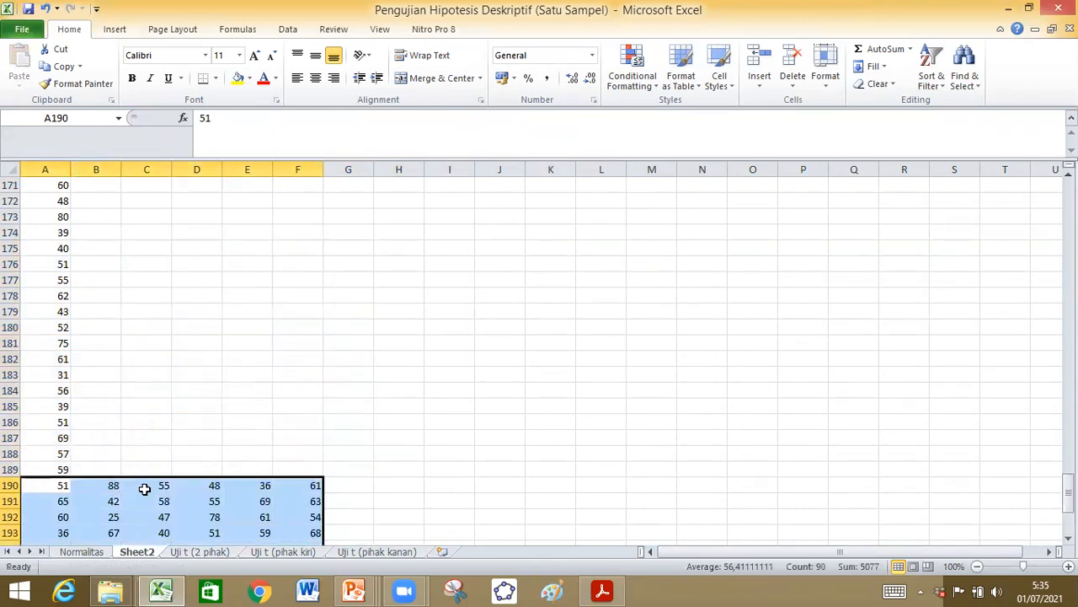
Move B190:F204 to A205 and B205:E219 to A220, directly beneath the values already stacked in column A.
scroll(144, 488, "down", 5)
left_click_drag(106, 250, 306, 468)
key("ctrl+x")
left_click(63, 484)
key("Return")
scroll(135, 402, "down", 6)
left_click_drag(116, 202, 258, 417)
key("ctrl+x")
left_click(57, 438)
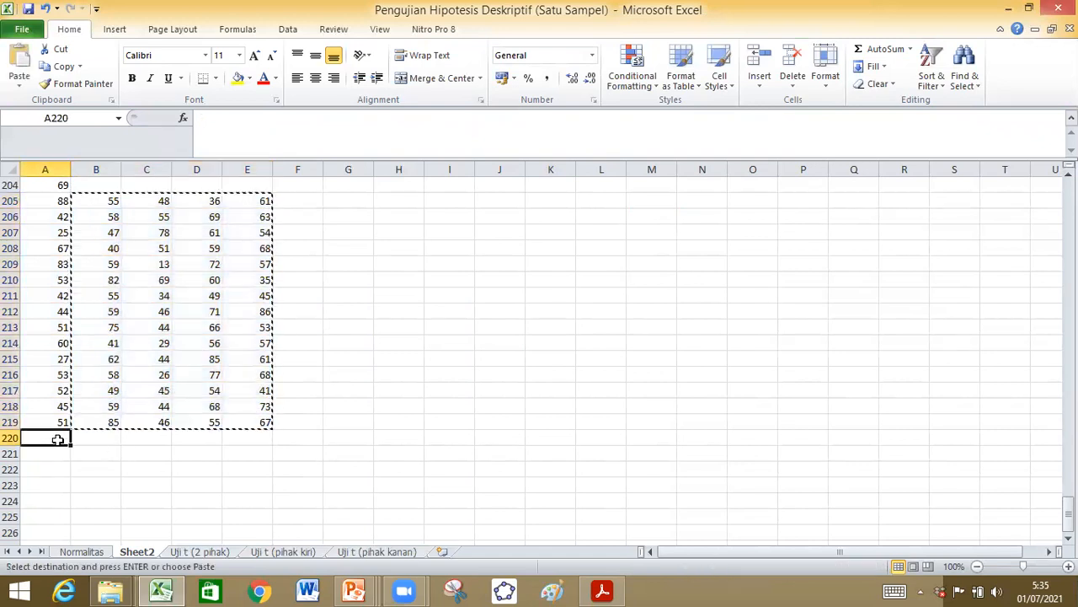
key("Return")
Move B220:D234 to A235 and B235:C249 to A250, extending the single list in column A.
left_click_drag(112, 437, 213, 516)
key("ctrl+x")
scroll(126, 477, "down", 4)
left_click(54, 338)
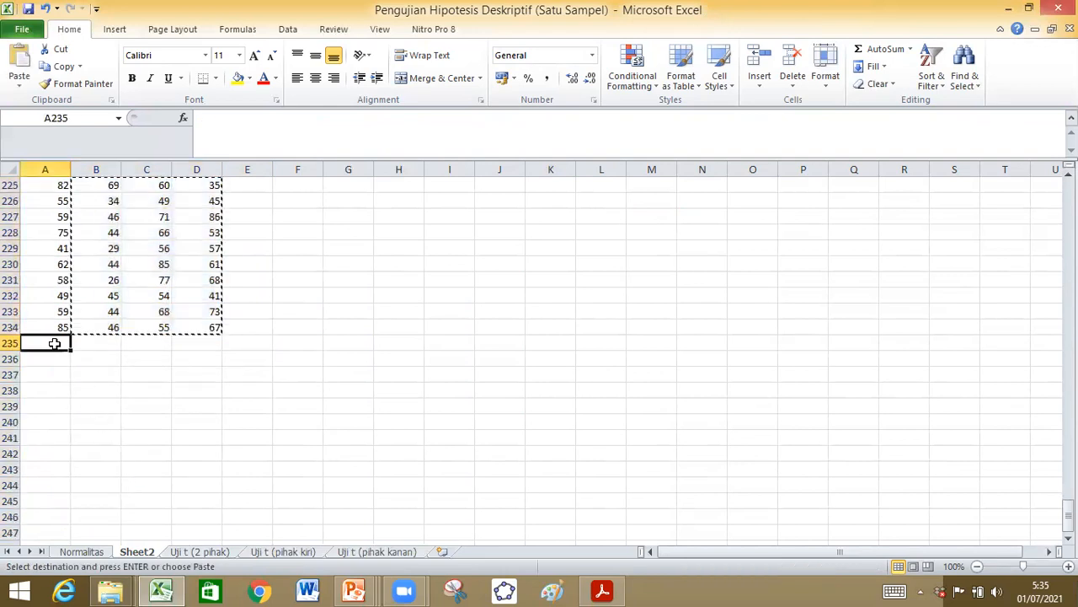
key("Return")
left_click_drag(104, 341, 150, 519)
key("ctrl+x")
left_click(60, 528)
key("Return")
Move the last remaining column of values, B250:B264, to A265 at the end of column A's list.
scroll(132, 455, "down", 6)
left_click_drag(100, 249, 124, 482)
key("ctrl+x")
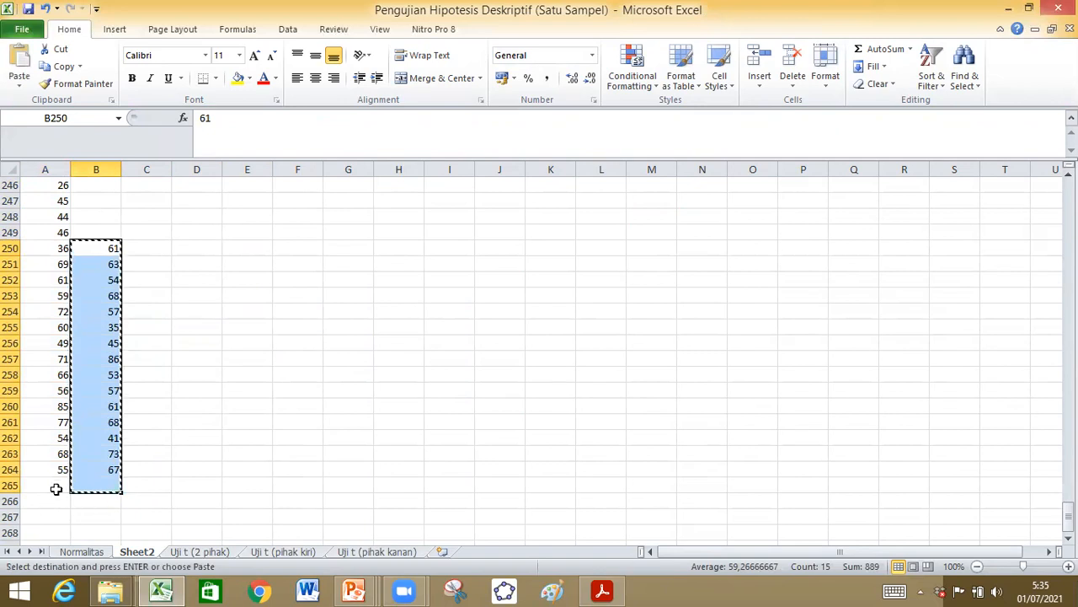
left_click(53, 486)
key("Return")
left_click(211, 422)
Sort the stacked values in A130:A279 on Sheet2 by column A from smallest to largest.
scroll(210, 422, "up", 20)
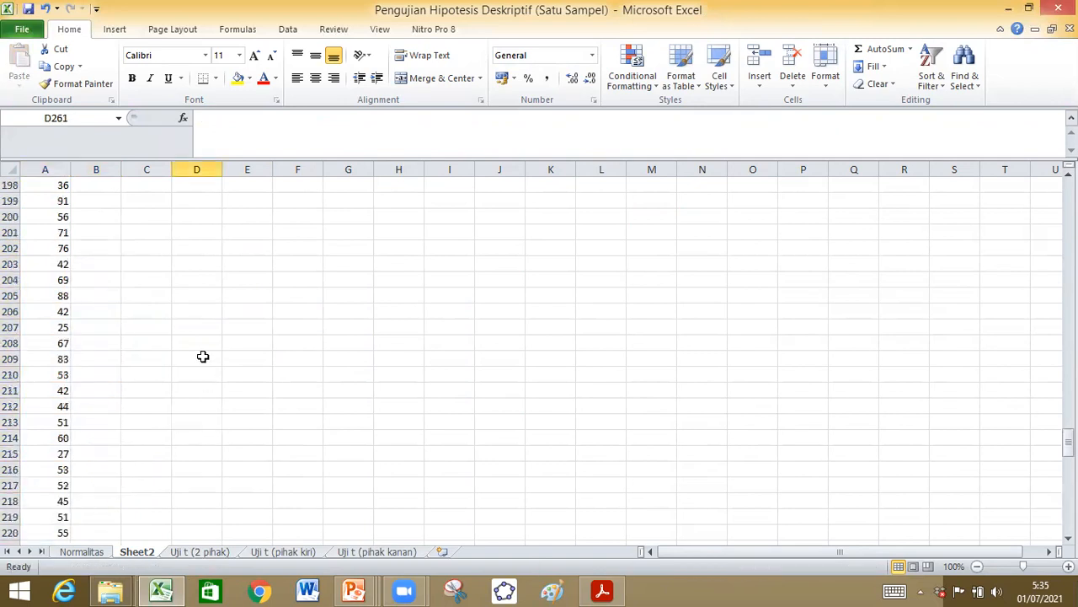
scroll(109, 262, "up", 7)
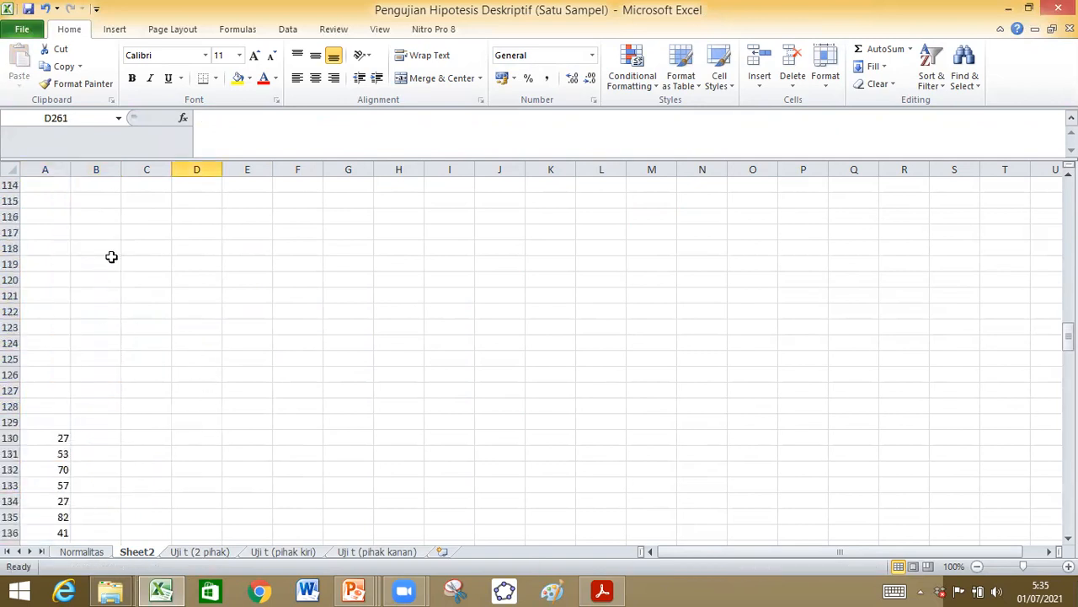
scroll(75, 358, "up", 14)
scroll(73, 348, "down", 11)
scroll(73, 348, "down", 15)
scroll(72, 341, "up", 9)
left_click_drag(60, 287, 54, 517)
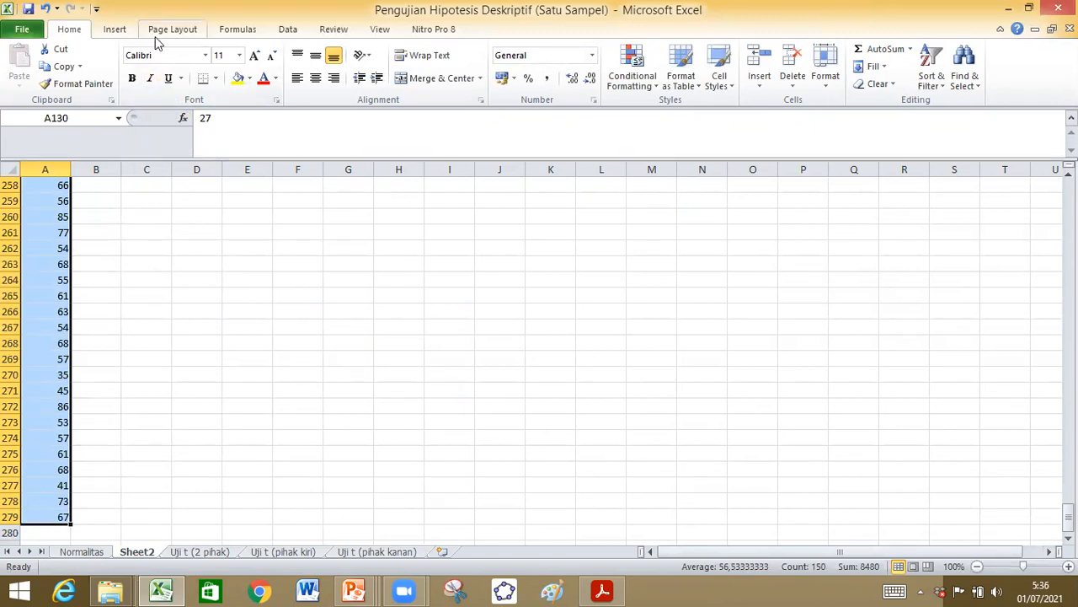
left_click(287, 32)
left_click(375, 74)
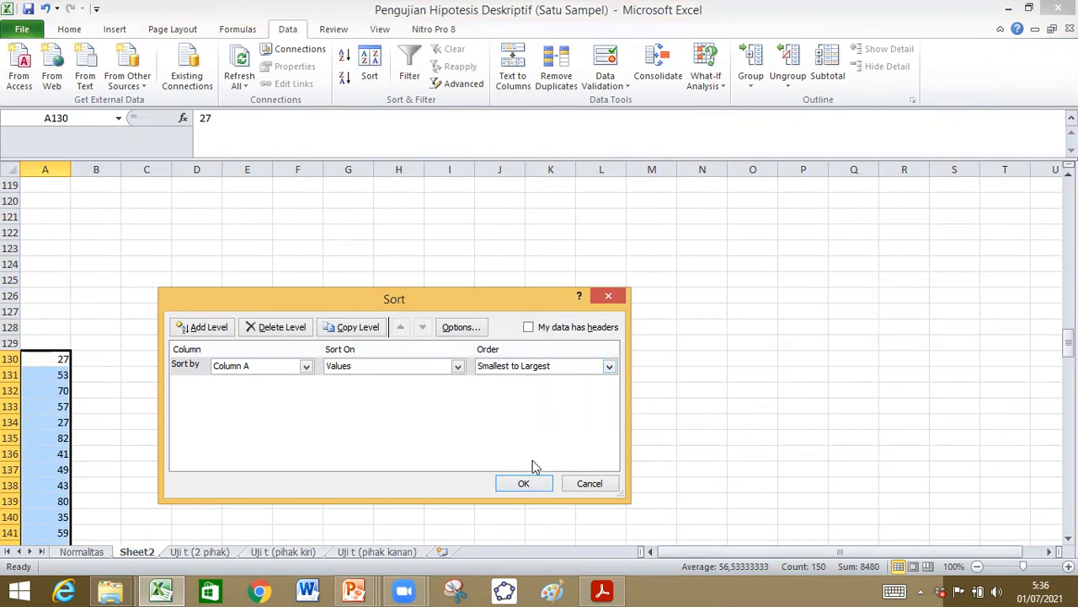
left_click(523, 484)
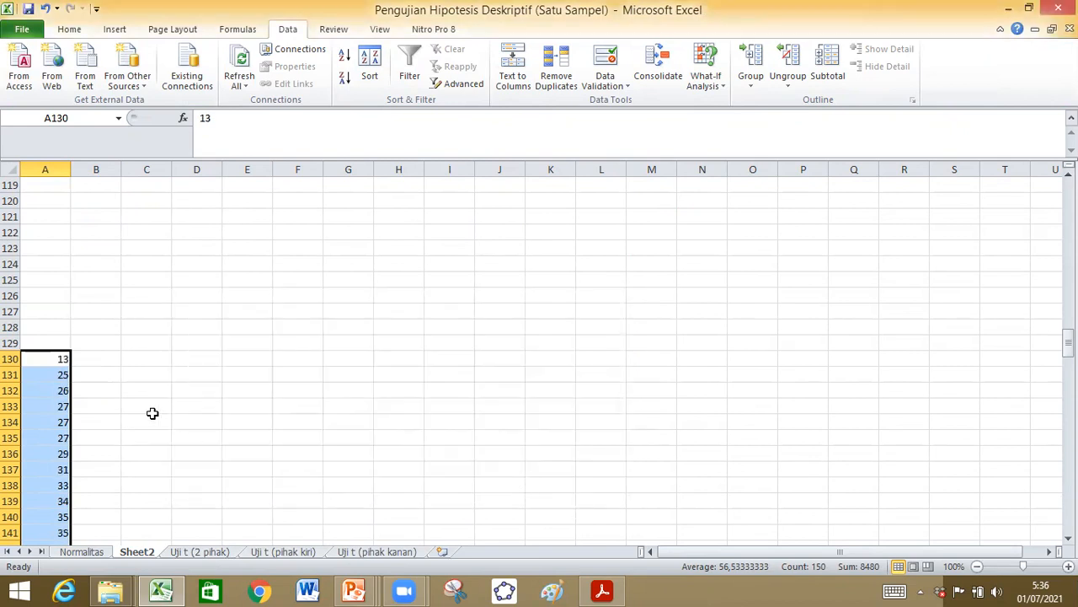
left_click(75, 418)
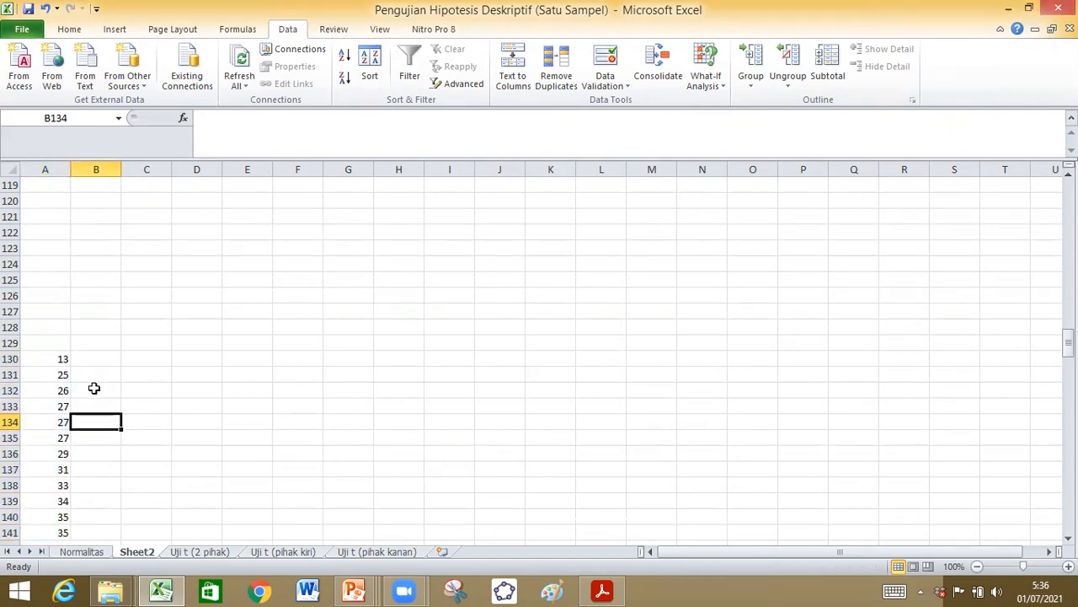
Compare the sorted values on Sheet2 with the class intervals in the helper table on the Normalitas sheet.
scroll(93, 388, "down", 1)
scroll(93, 387, "down", 1)
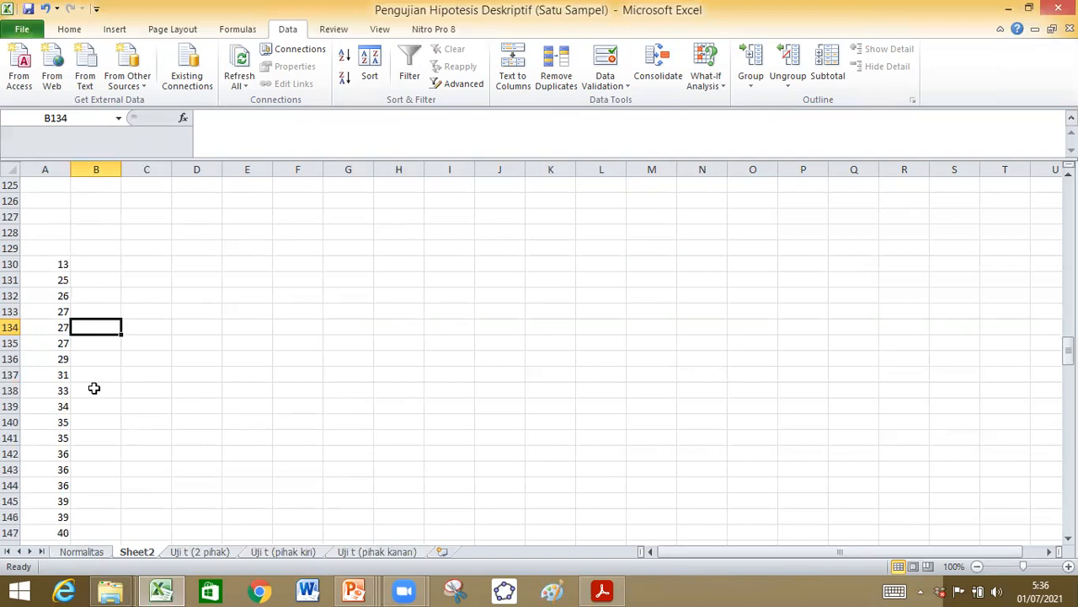
left_click(84, 553)
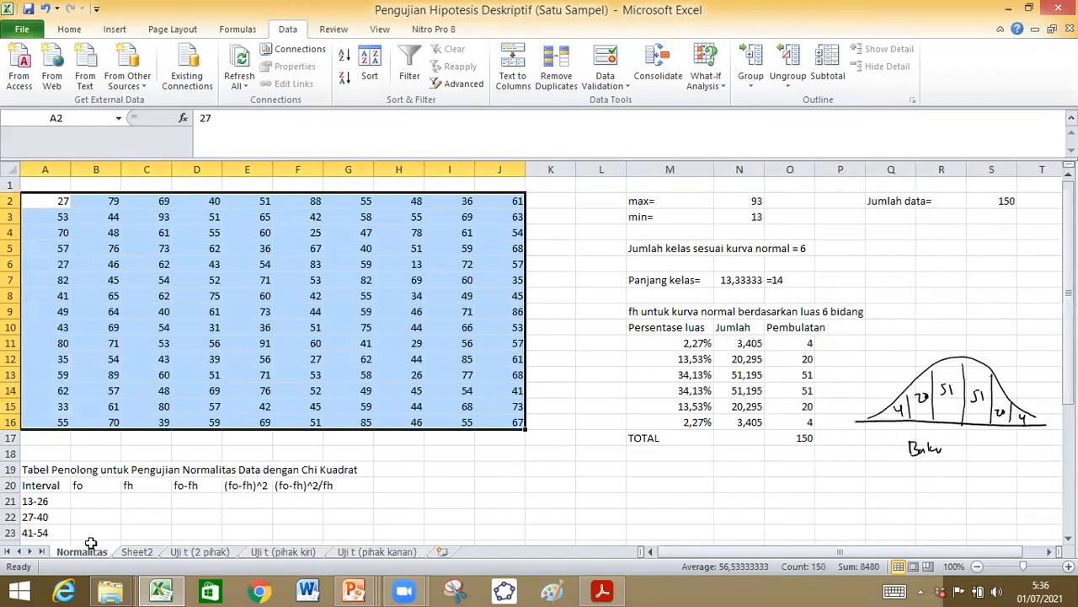
left_click(133, 554)
left_click_drag(49, 266, 80, 443)
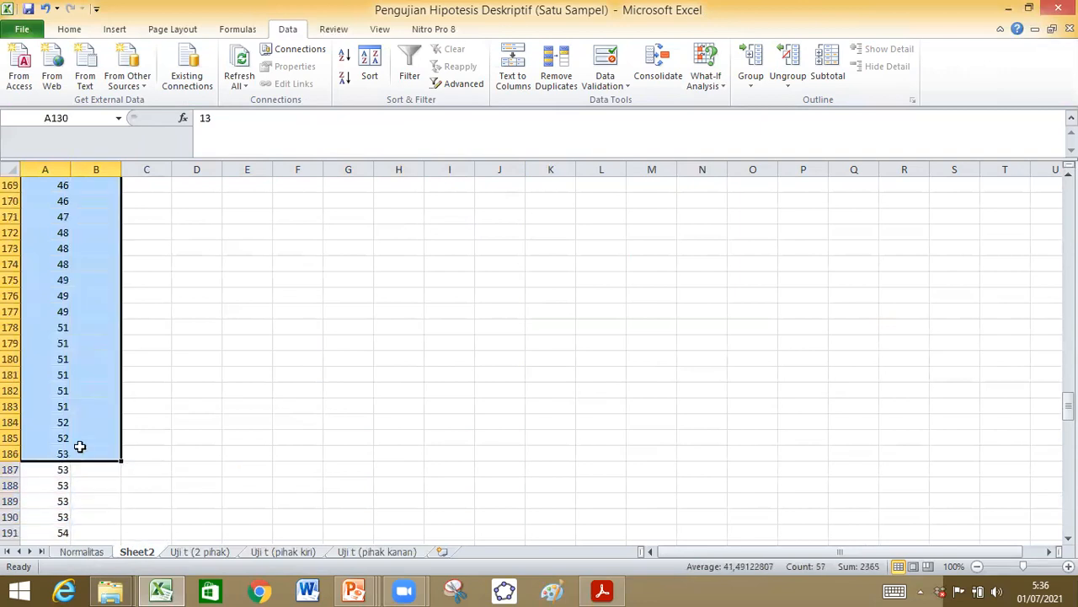
left_click(238, 380)
scroll(178, 386, "up", 20)
scroll(169, 389, "down", 4)
scroll(169, 391, "down", 1)
scroll(134, 366, "down", 1)
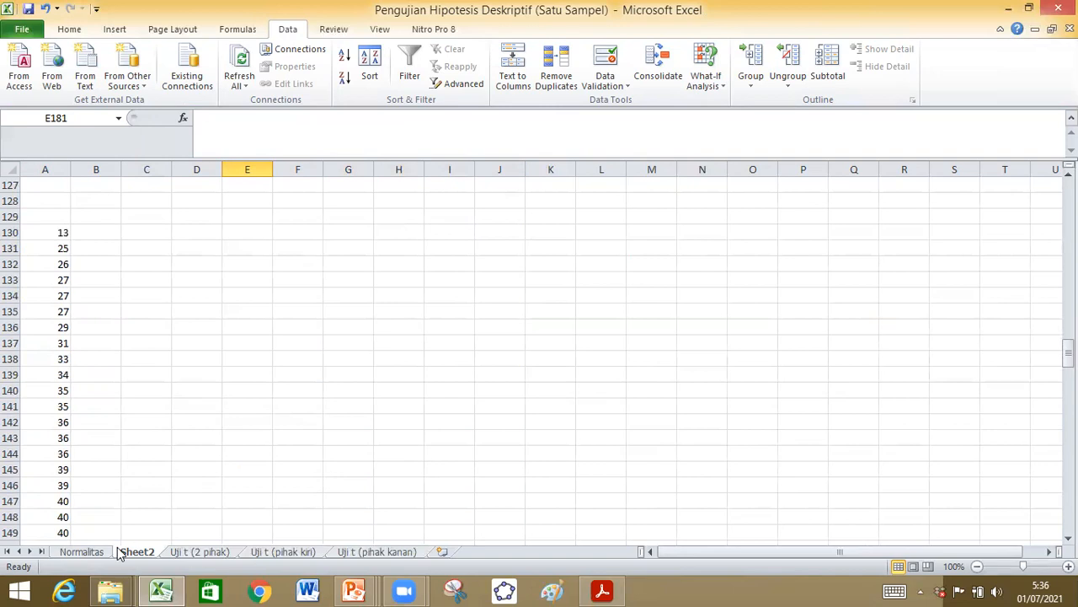
left_click(76, 551)
left_click(39, 501)
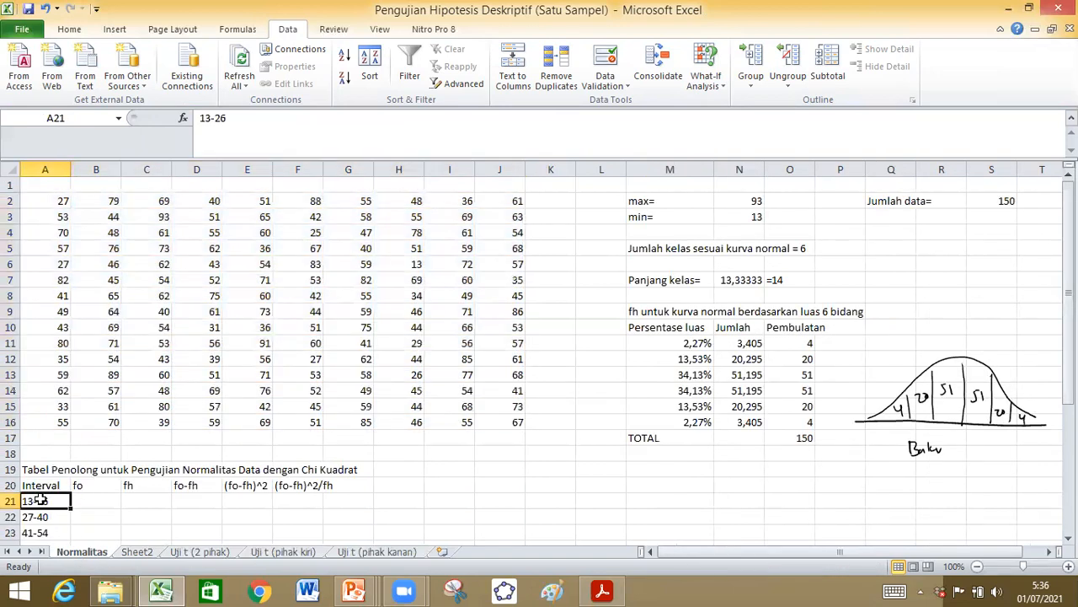
scroll(39, 500, "down", 2)
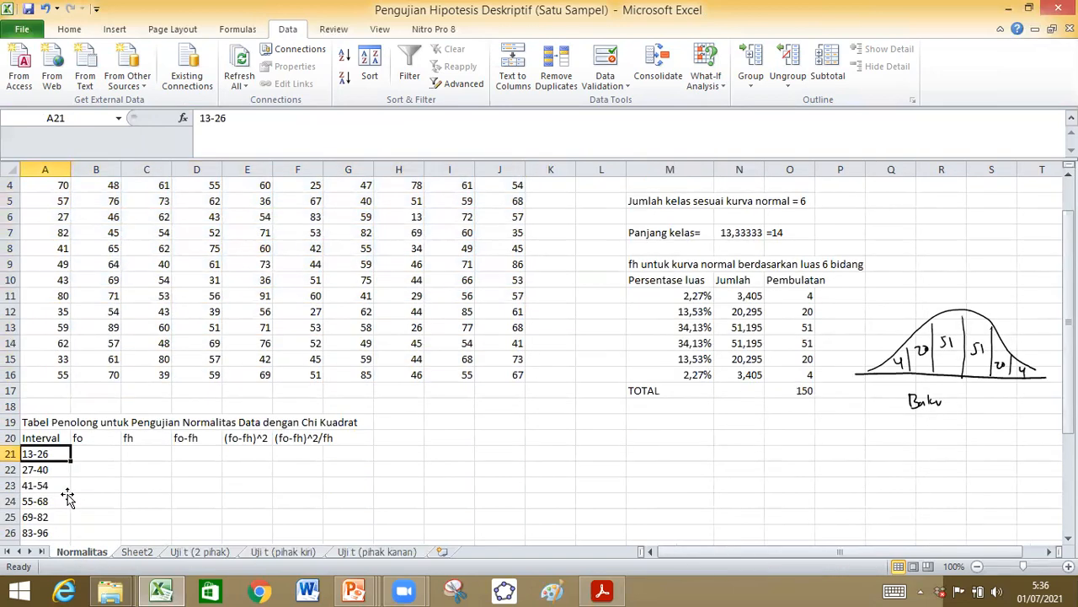
Fill A130:A132 on Sheet2 with yellow and enter 3 as fo for interval 13-26 on the Normalitas sheet.
left_click(136, 551)
left_click_drag(54, 232, 59, 262)
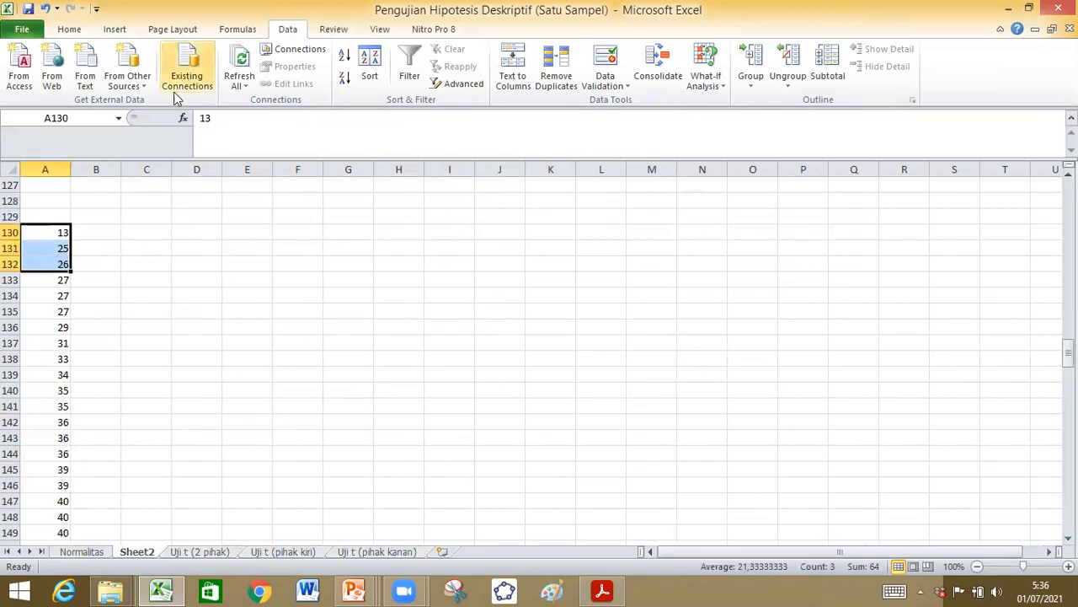
left_click(68, 32)
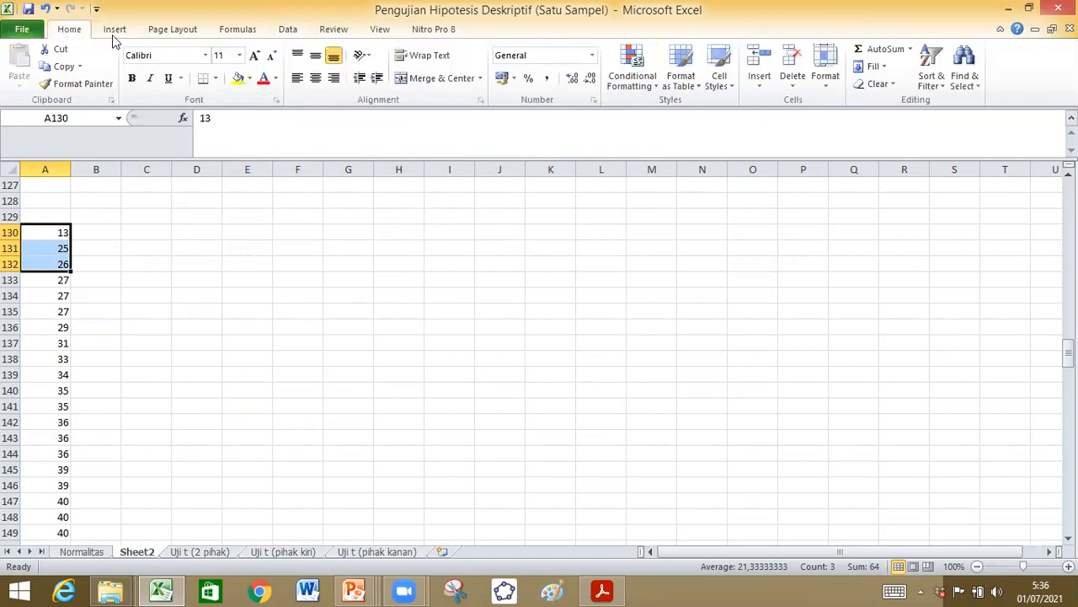
left_click(238, 78)
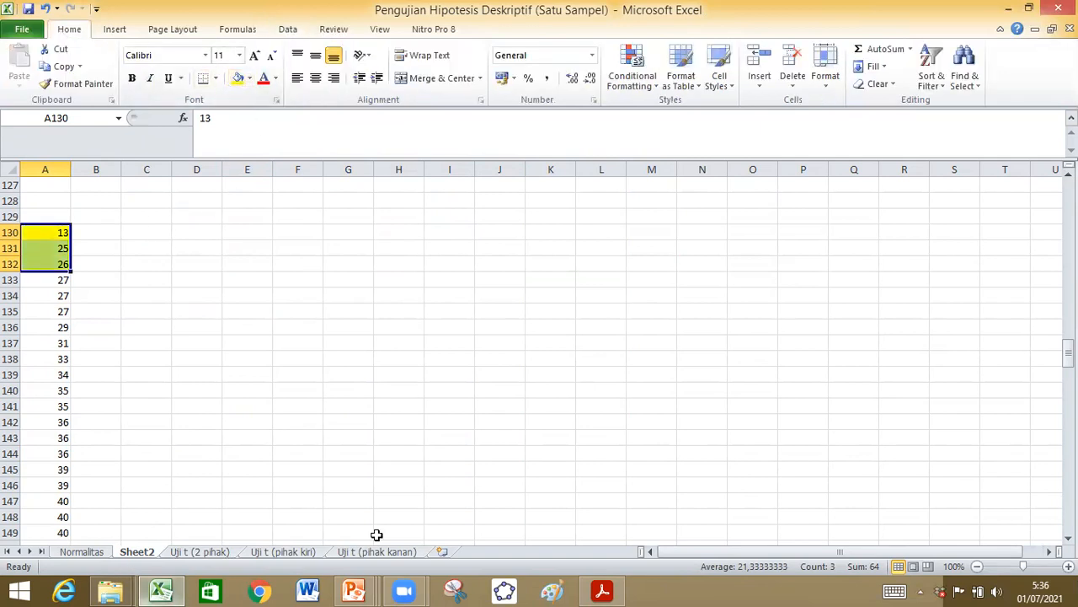
left_click(82, 552)
left_click(95, 405)
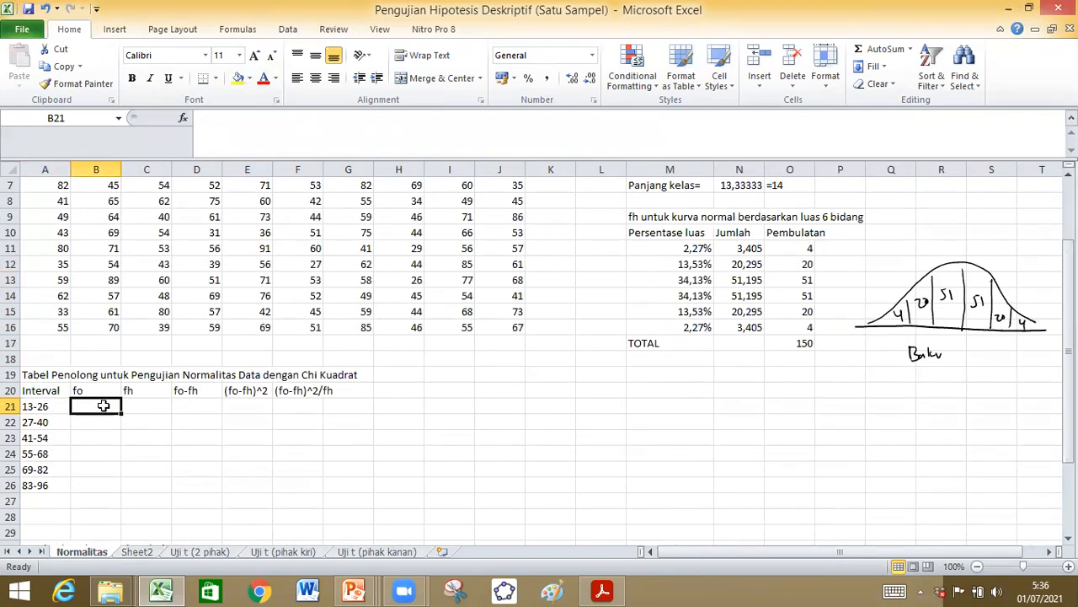
type("3")
key("Return")
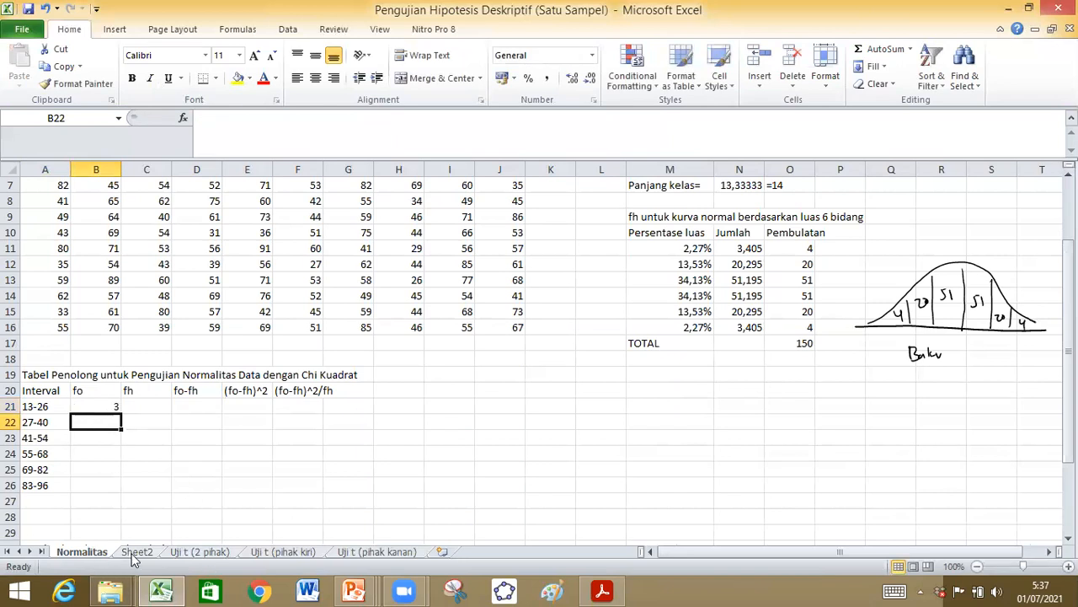
Color the values in A133:A149 on Sheet2 red and enter 17 as fo for interval 27-40 on Normalitas.
left_click(135, 552)
left_click_drag(58, 281, 52, 453)
left_click(262, 78)
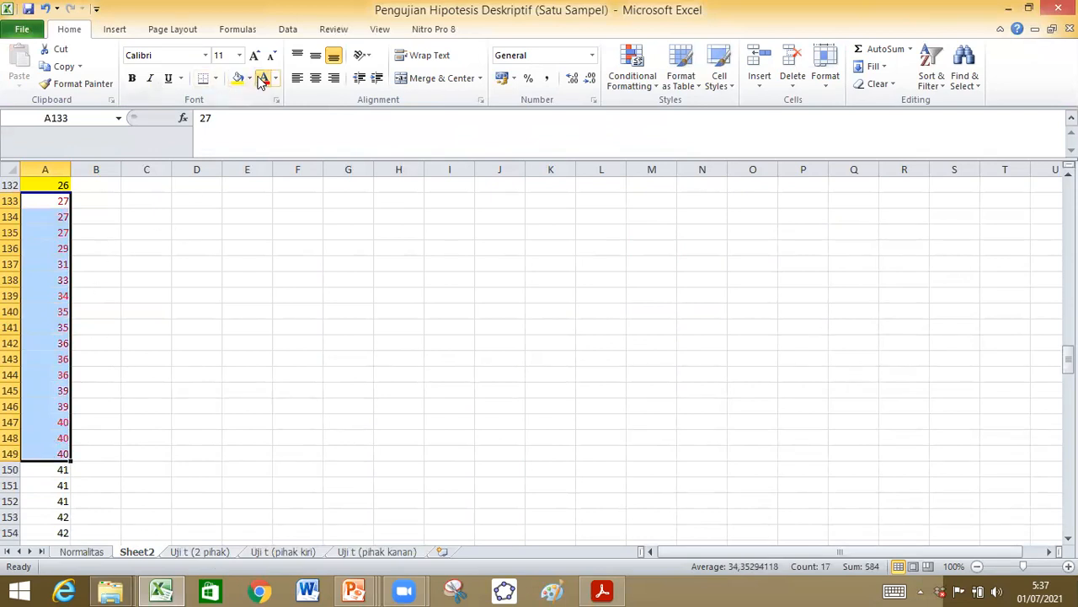
left_click(82, 551)
type("17")
key("Return")
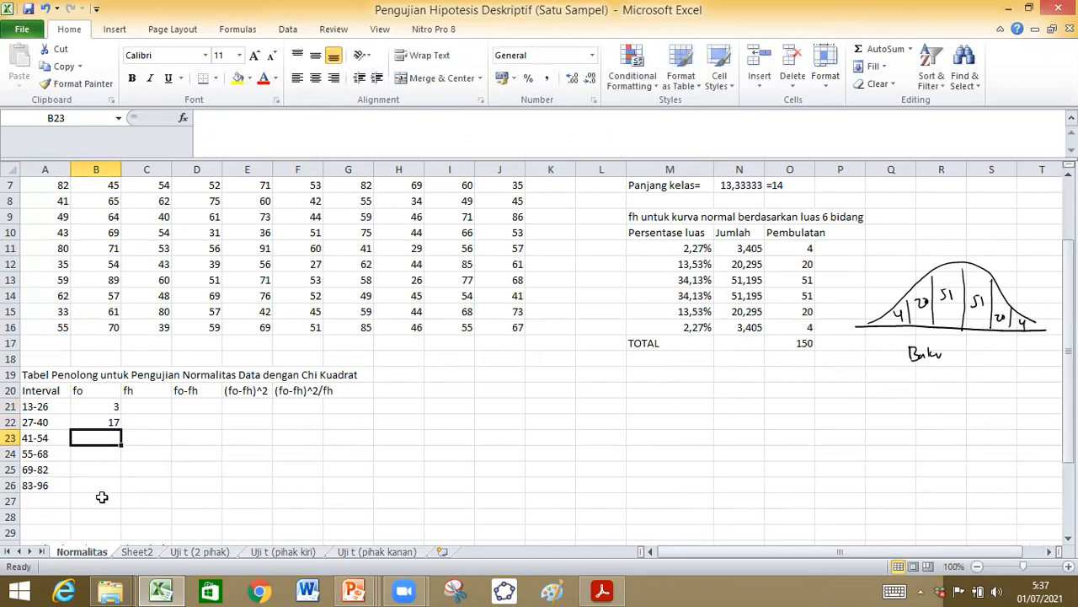
Fill A150:A196 on Sheet2 with yellow and enter 47 as fo for interval 41-54 on Normalitas.
left_click(137, 551)
left_click_drag(63, 469, 60, 438)
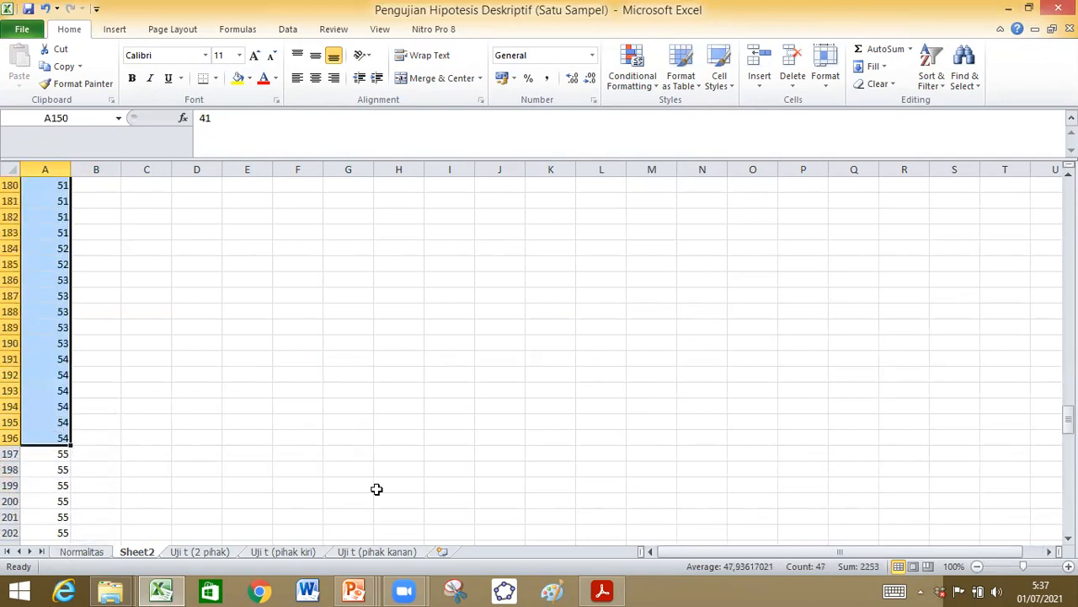
left_click(239, 77)
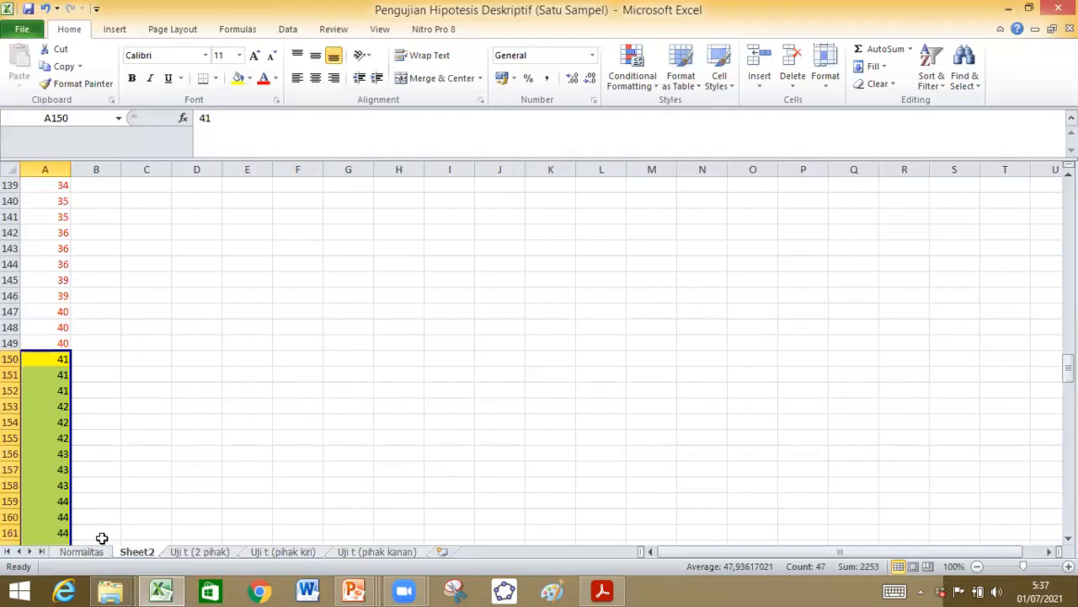
left_click(96, 553)
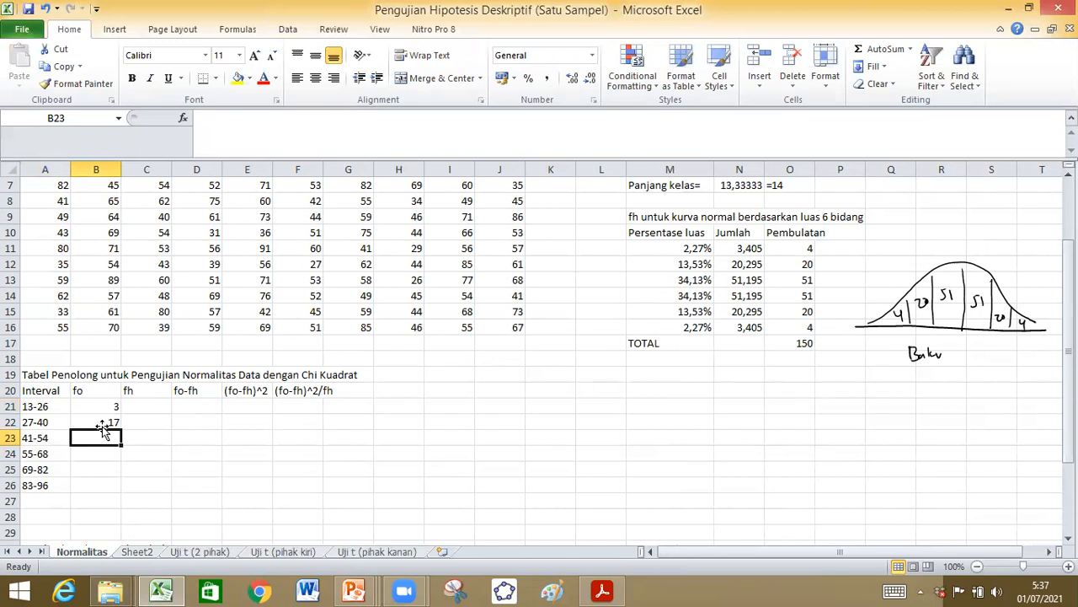
type("47")
key("Return")
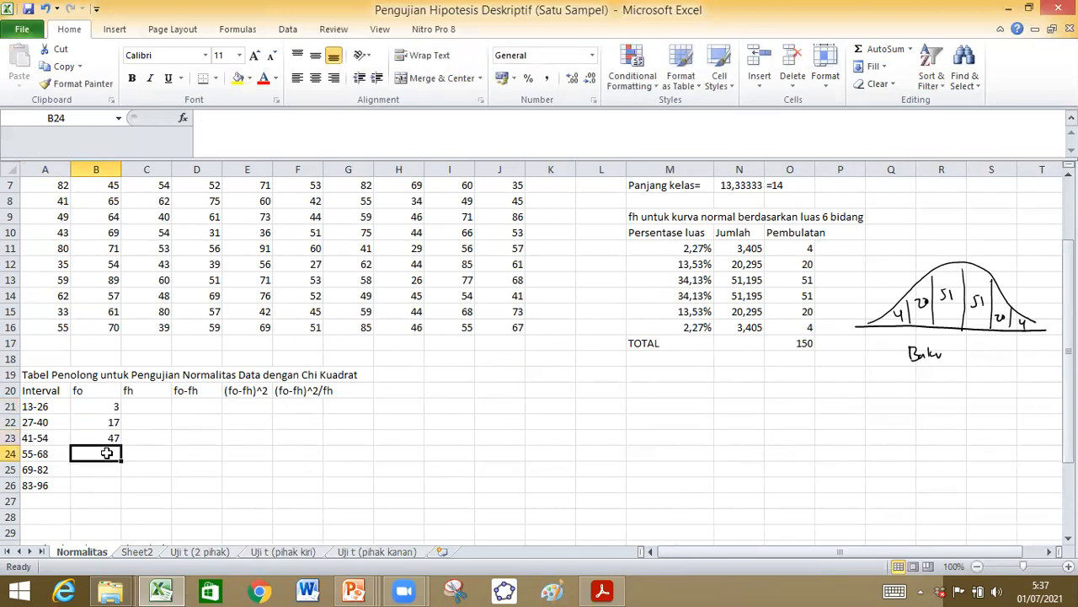
Color the values in A197:A244 on Sheet2 red and enter 48 as fo for interval 55-68 on Normalitas.
left_click(138, 553)
scroll(125, 527, "down", 18)
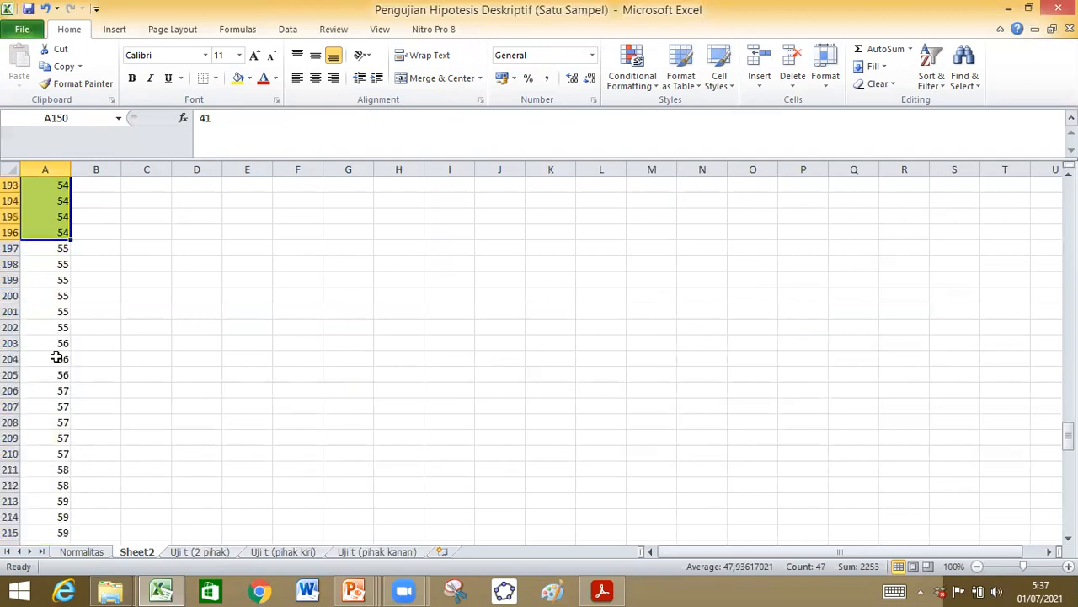
mouse_move(44, 246)
left_mouse_down()
mouse_move(43, 527)
mouse_move(36, 170)
mouse_move(65, 253)
mouse_move(62, 226)
mouse_move(57, 233)
left_mouse_up()
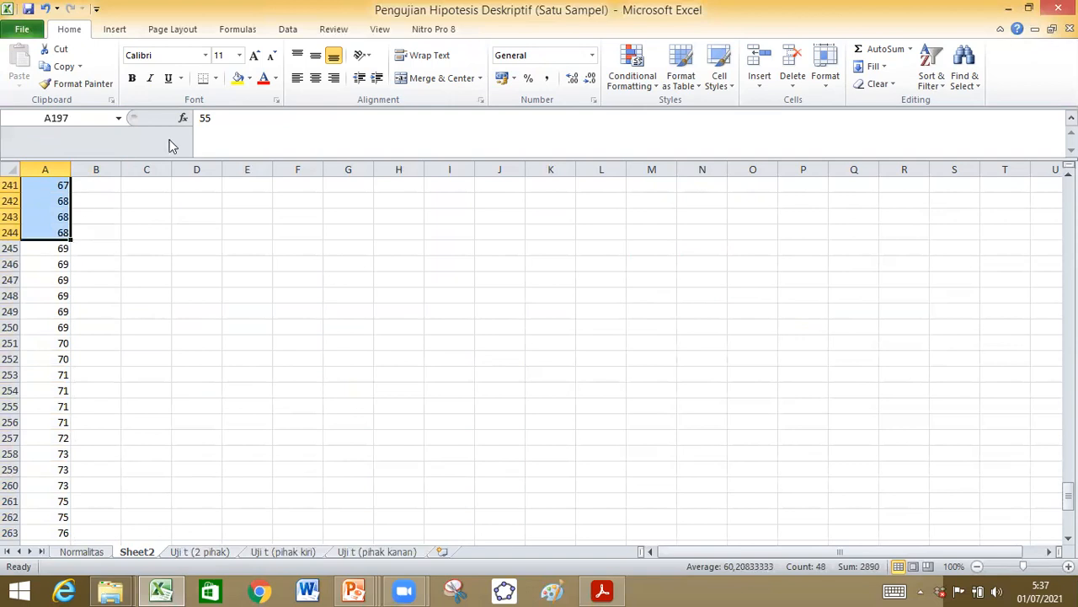
left_click(263, 77)
left_click(84, 552)
type("48")
key("Return")
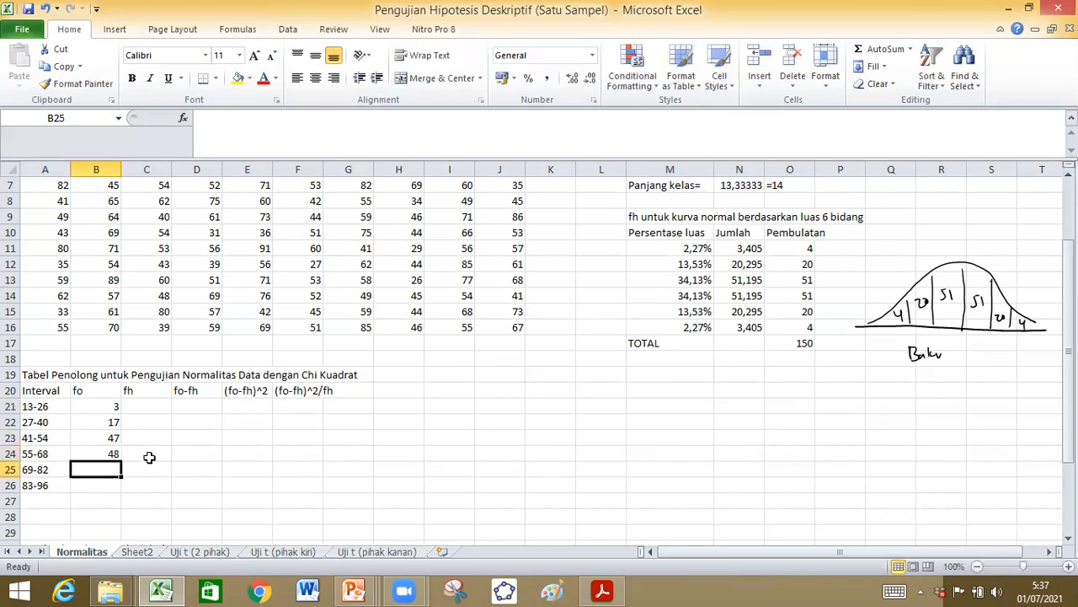
Fill A245:A271 on Sheet2 with yellow and enter 27 as fo for interval 69-82 on Normalitas.
left_click(143, 553)
scroll(129, 479, "down", 16)
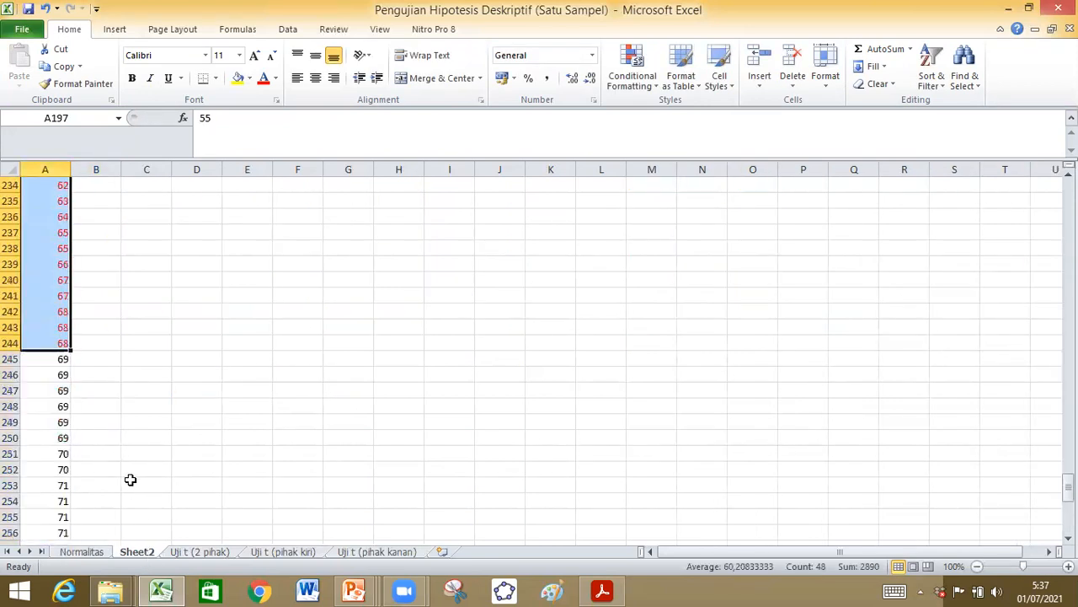
left_click_drag(53, 357, 40, 489)
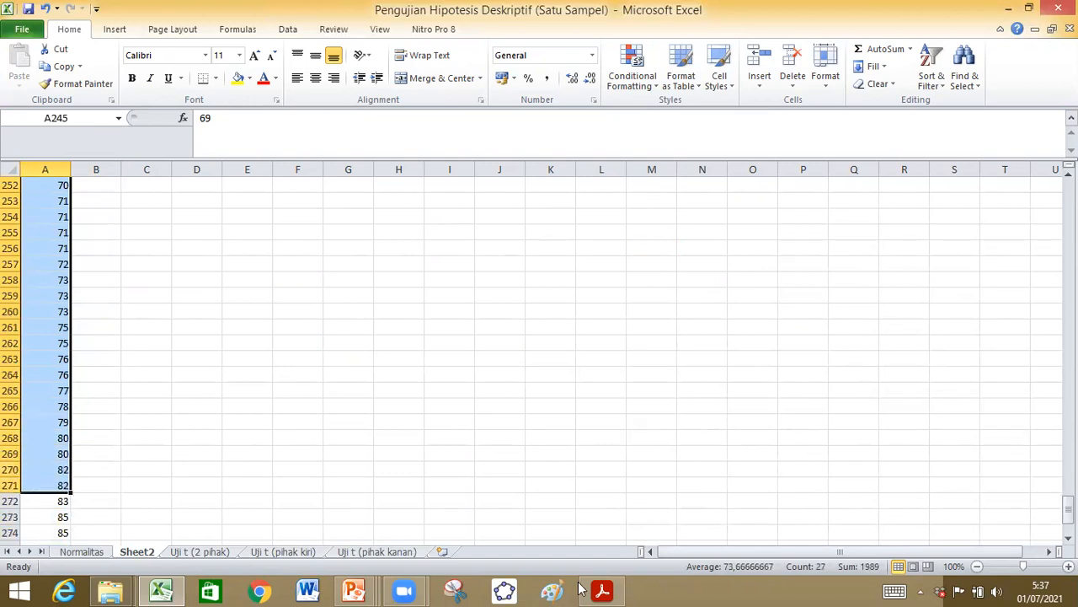
left_click(235, 82)
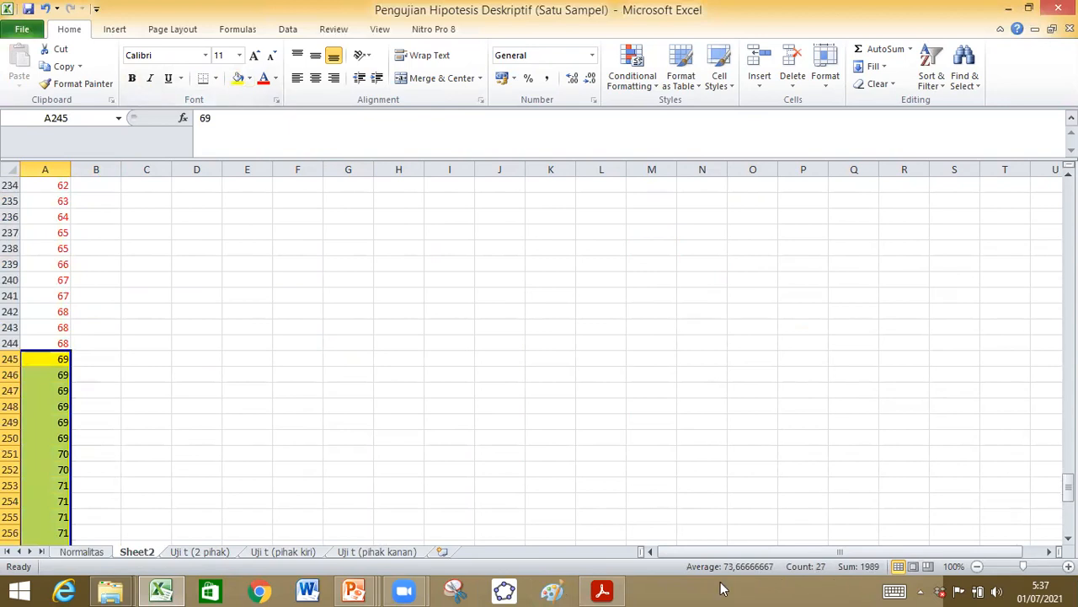
left_click(102, 554)
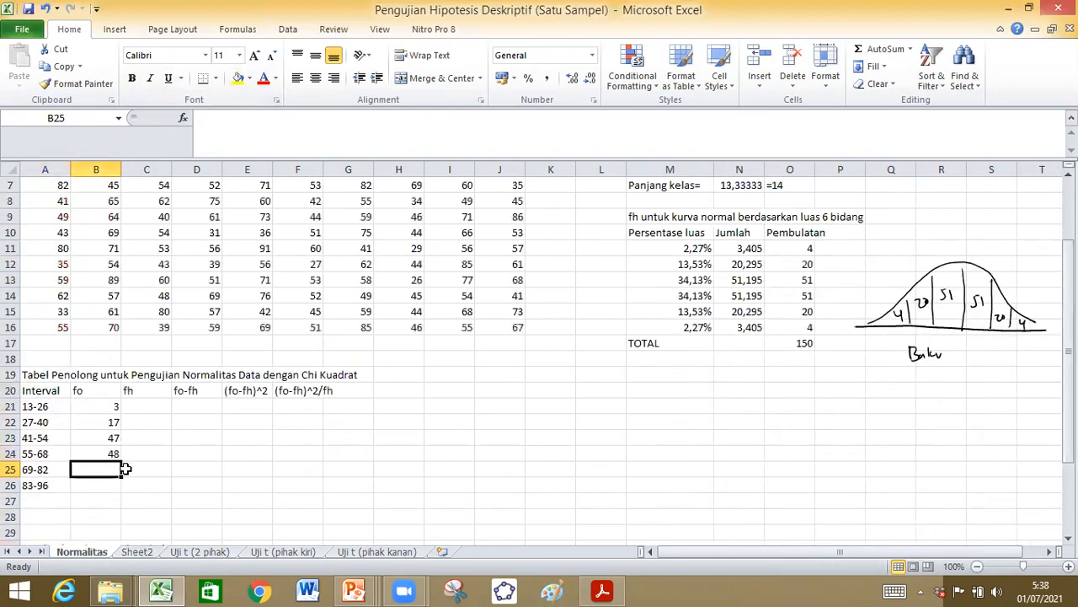
type("27")
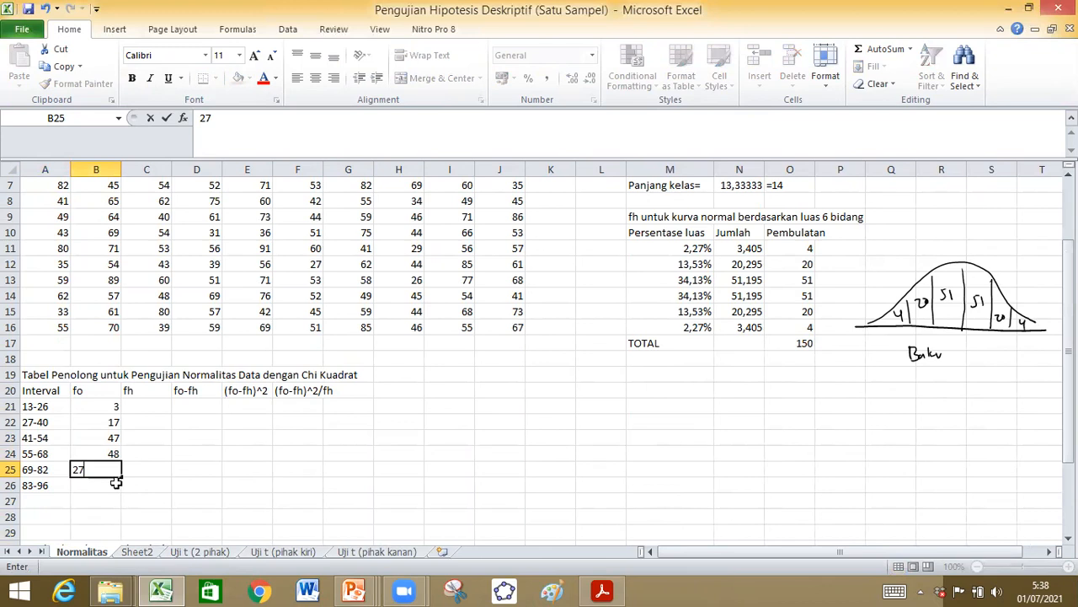
key("Return")
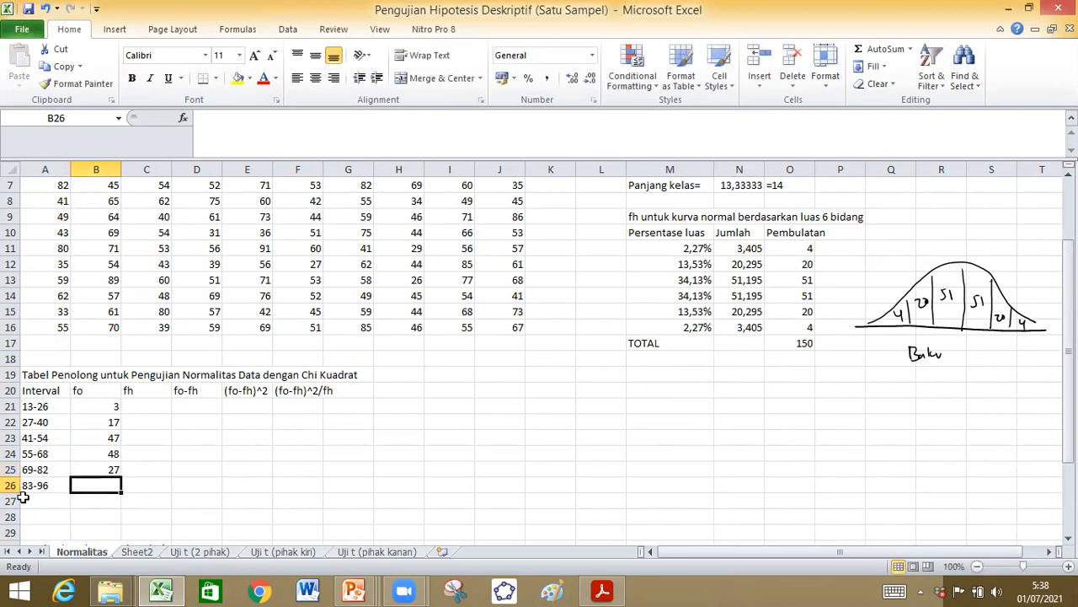
Color the values of interval 83-96 in A272:A279 on Sheet2 red.
left_click(134, 552)
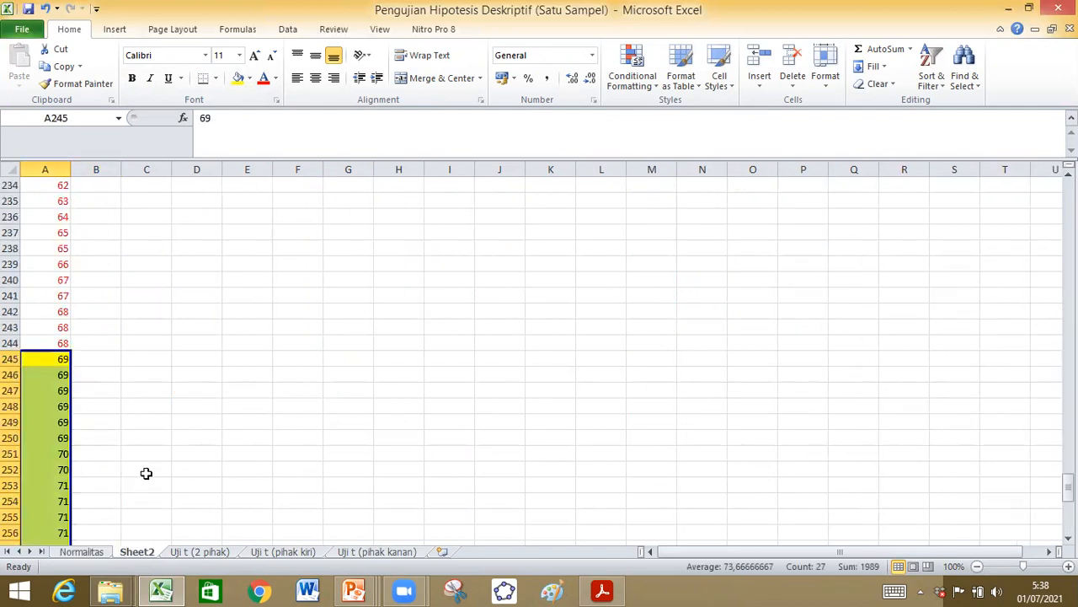
scroll(146, 472, "down", 11)
left_click_drag(40, 265, 53, 368)
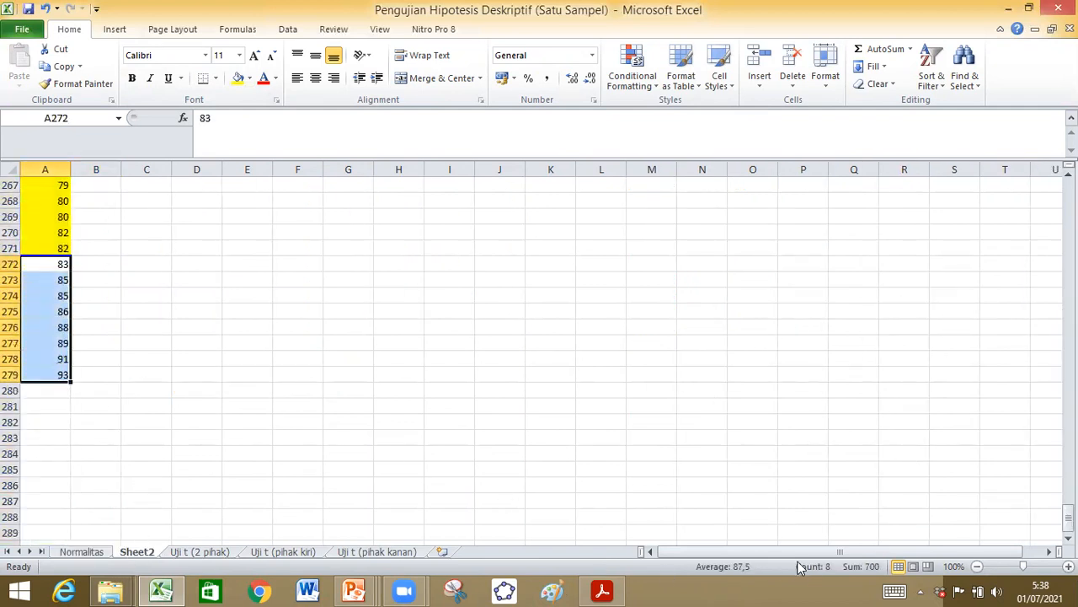
left_click(263, 78)
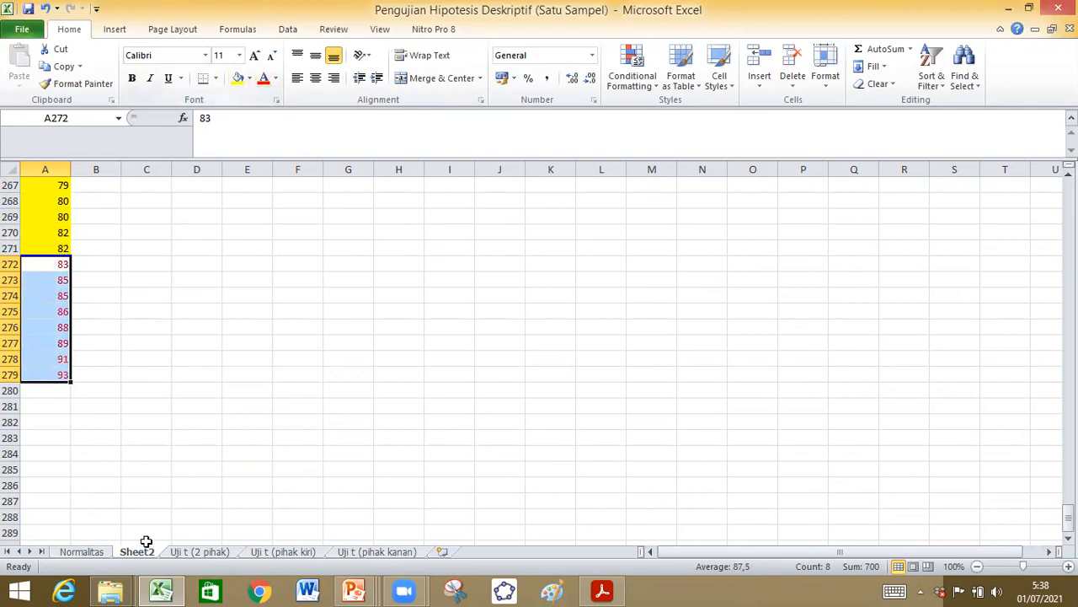
Enter 8 as fo for interval 83-96 in B26 on the Normalitas sheet.
left_click(87, 553)
type("8")
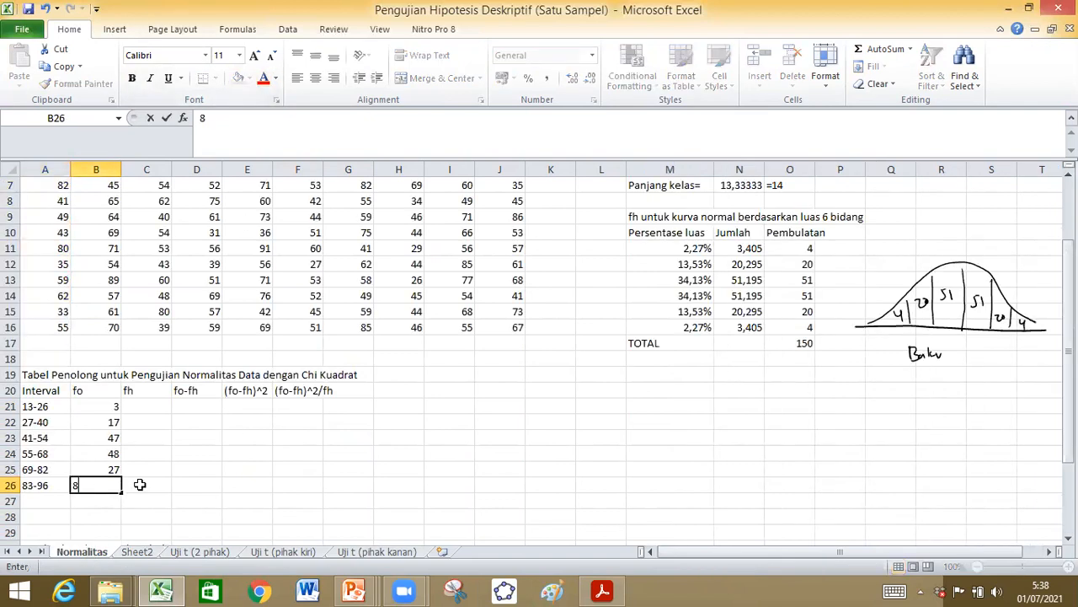
key("Return")
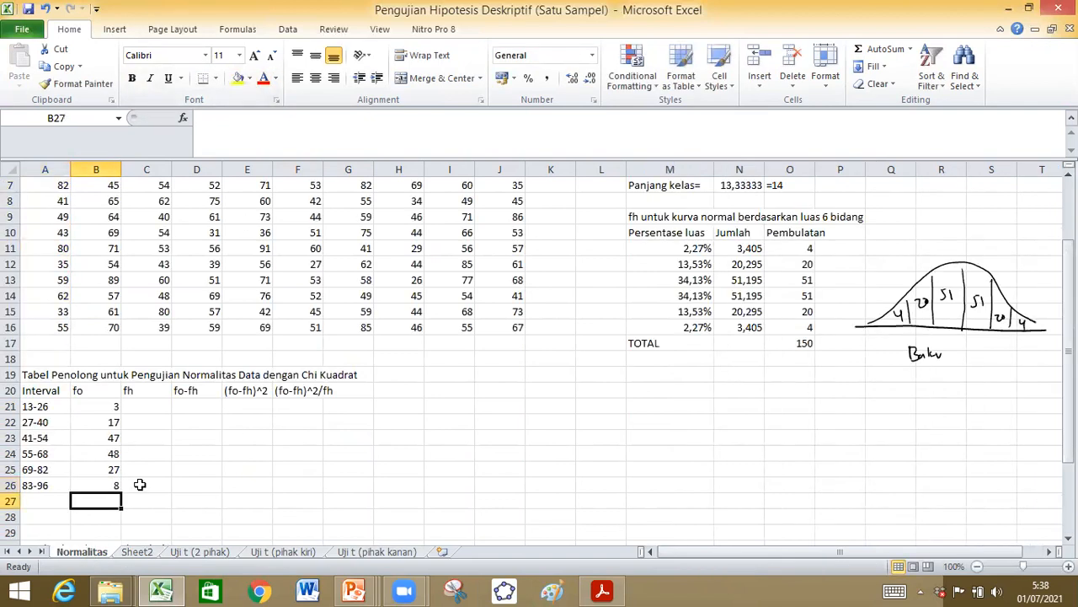
Compare the observed frequencies in the fo column with the rounded expected frequencies in O11:O16.
left_click(137, 552)
left_click(84, 553)
left_click(96, 408)
left_click(811, 249)
left_click(103, 423)
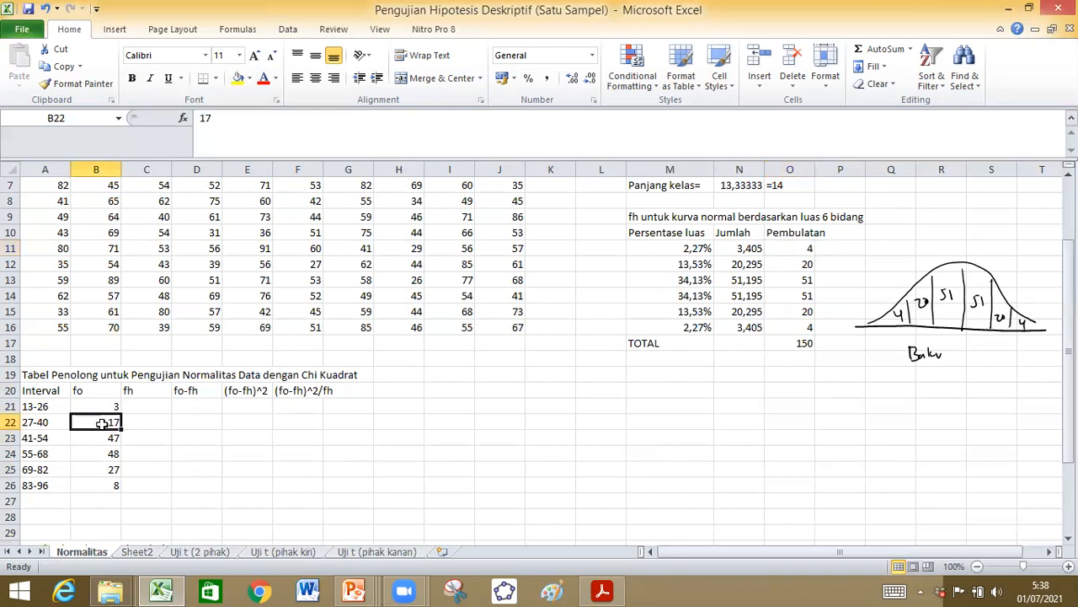
left_click(806, 262)
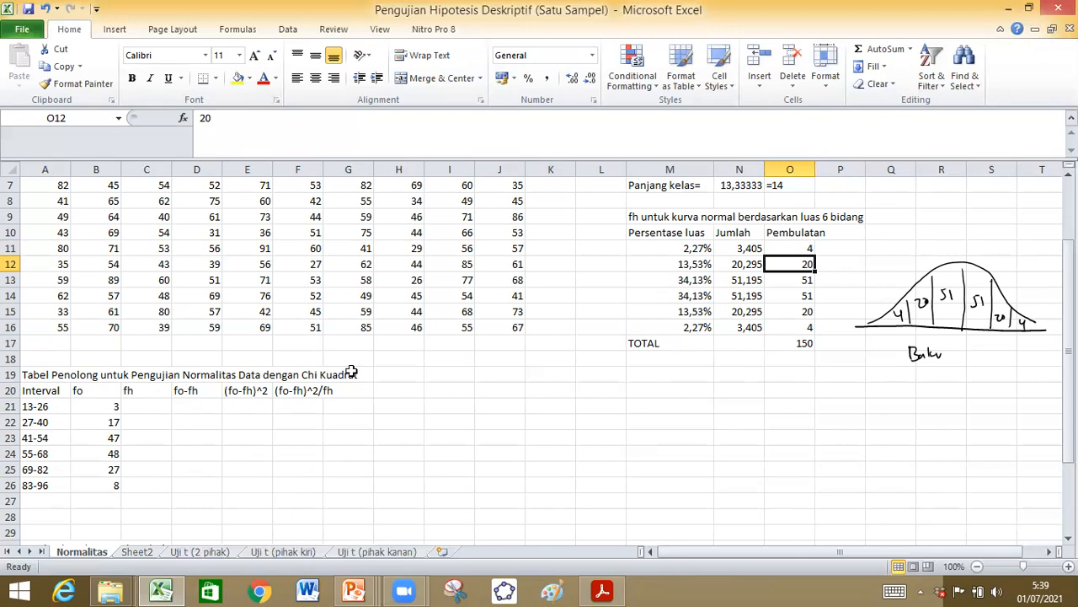
left_click(800, 248)
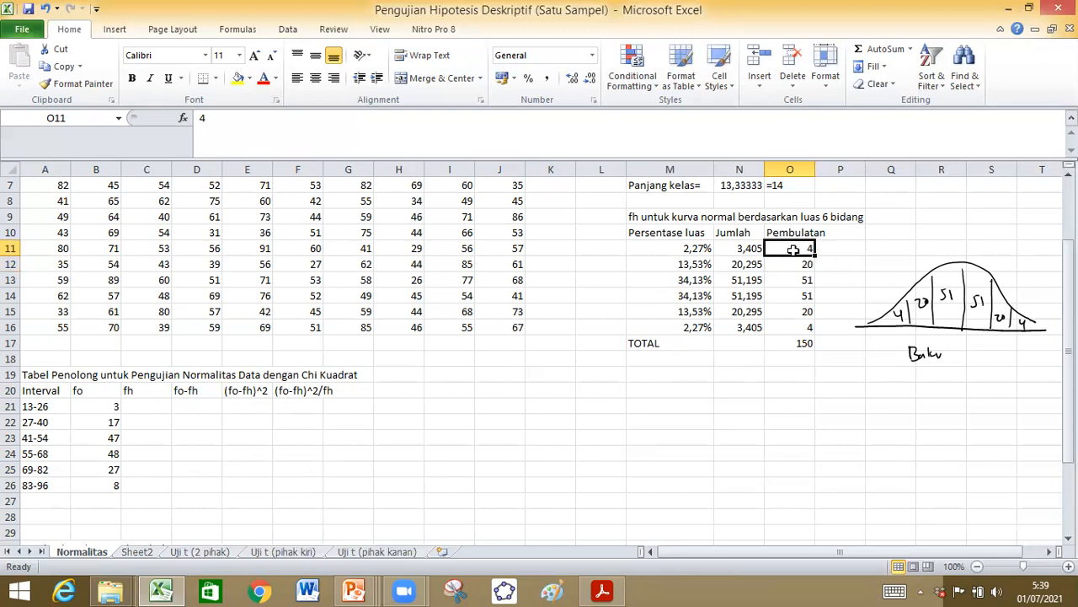
key("Down")
left_click_drag(802, 248, 807, 330)
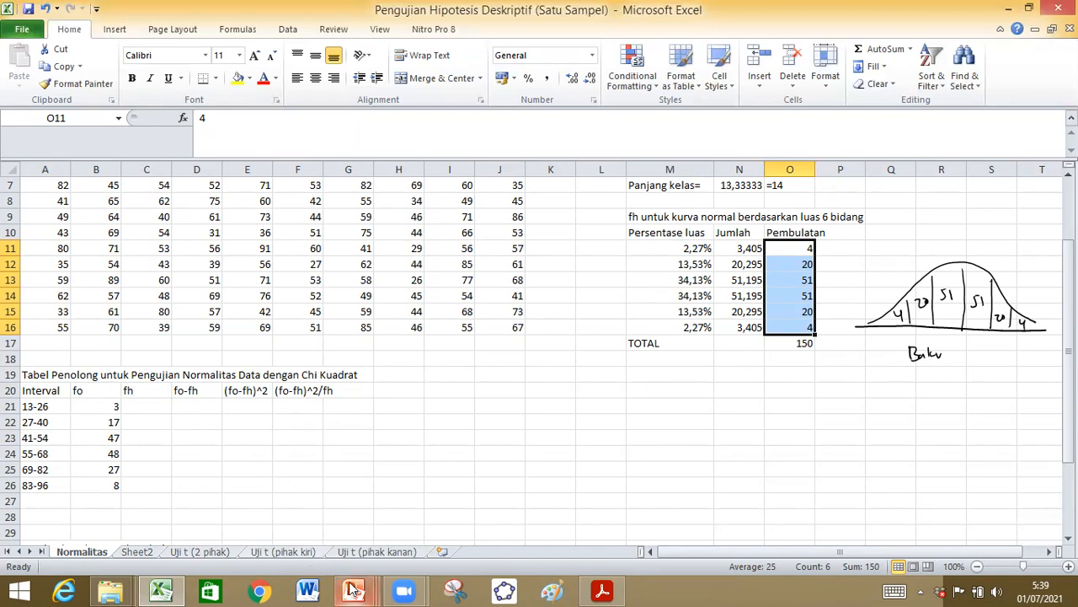
Review the chi-square formula in the PowerPoint slide show, and return to Excel to compare it with the helper table's column headings.
key("alt+Tab")
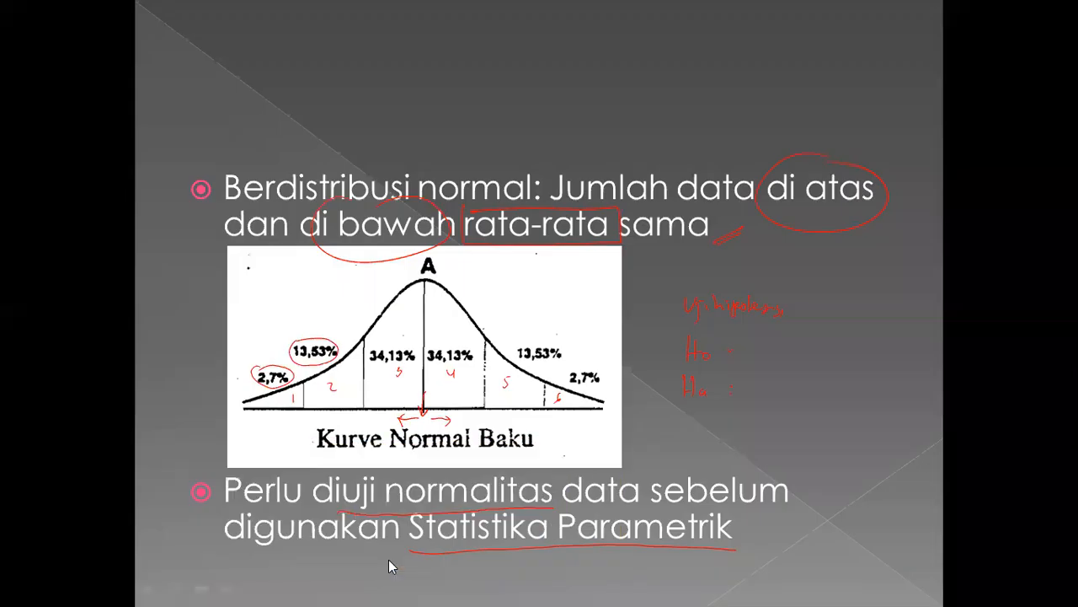
key("Right")
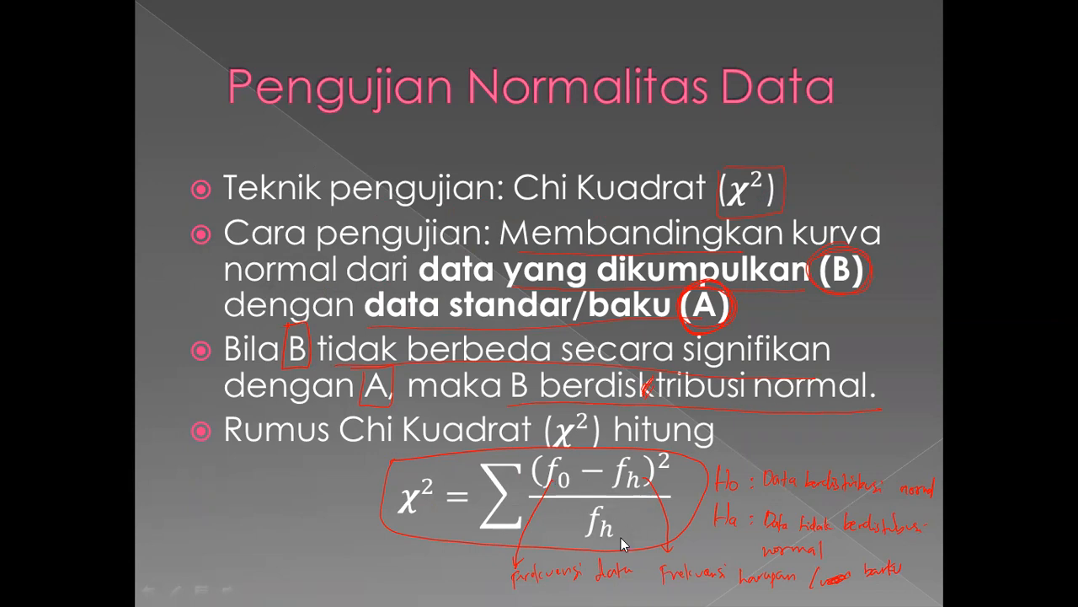
key("alt+Tab")
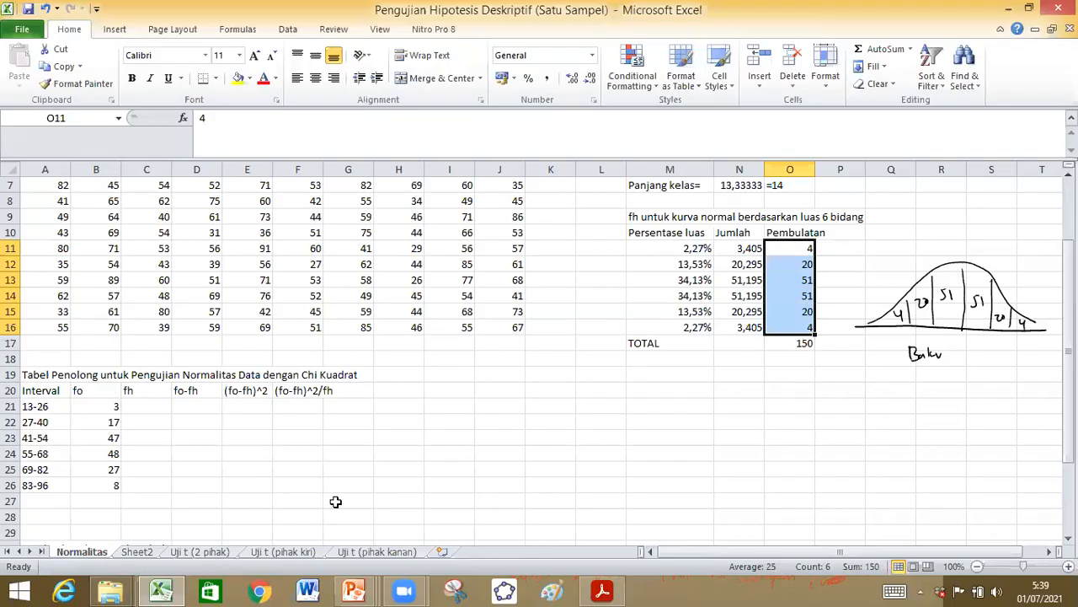
left_click(101, 390)
left_click(144, 390)
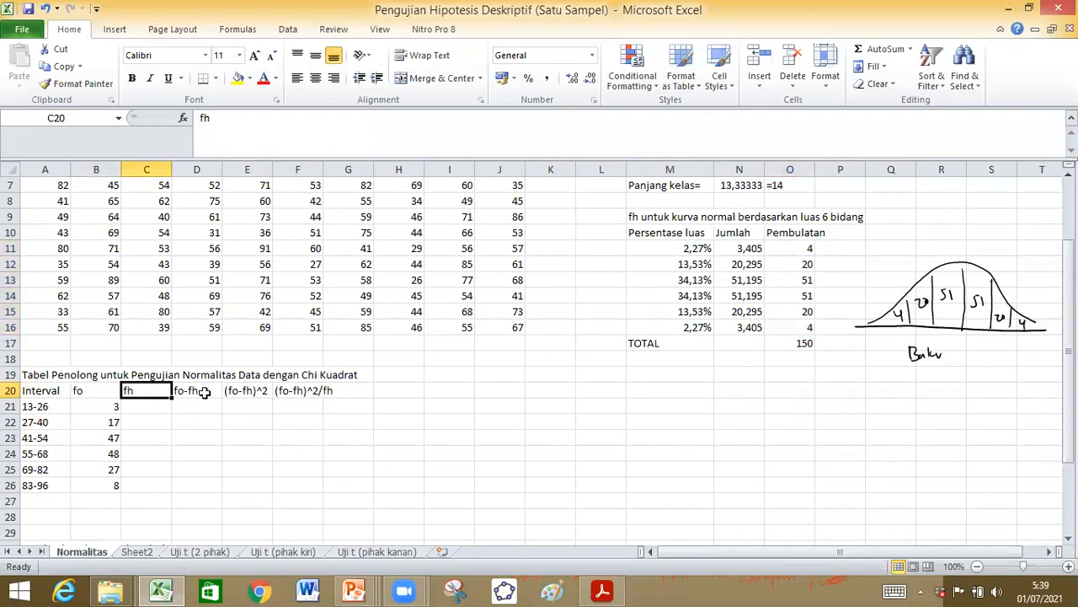
left_click(204, 392)
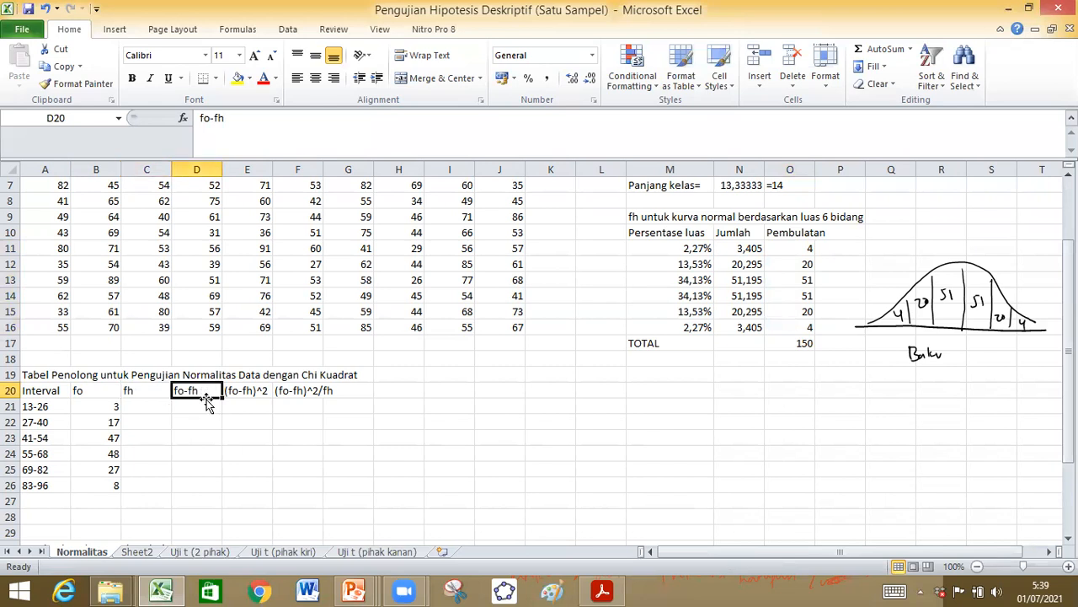
left_click(257, 392)
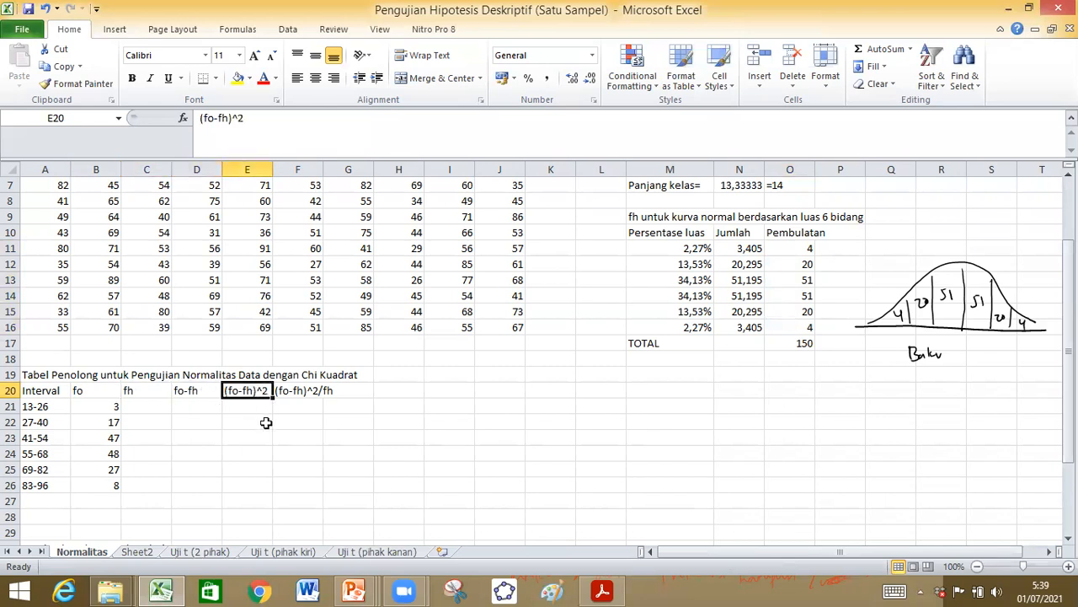
left_click(306, 390)
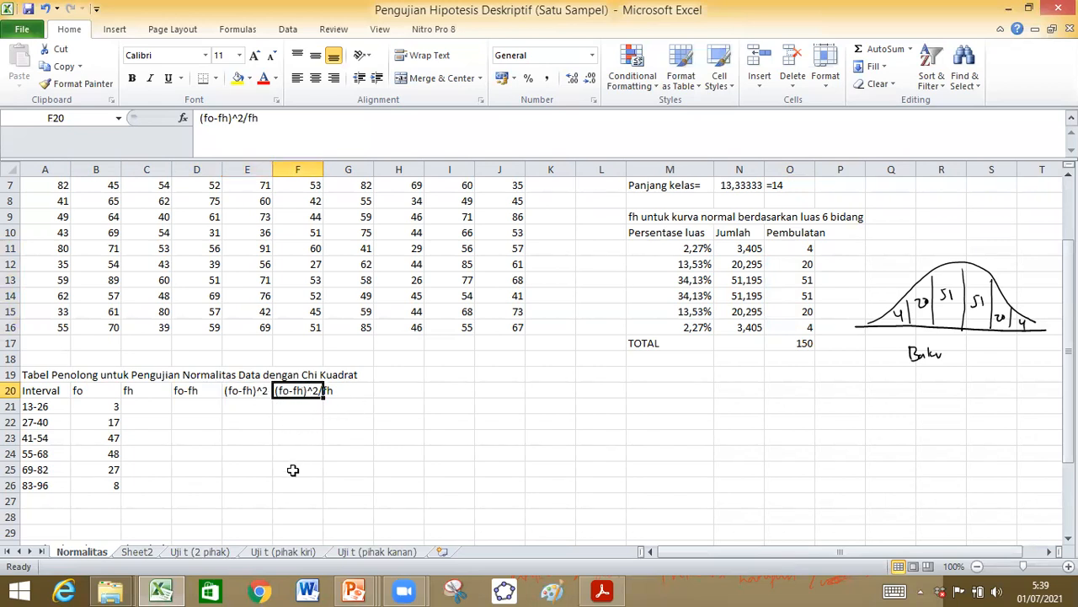
Copy the rounded expected frequencies from O11:O16 into the fh column of the helper table, C21:C26.
left_click_drag(793, 247, 805, 327)
key("ctrl+c")
left_click(156, 408)
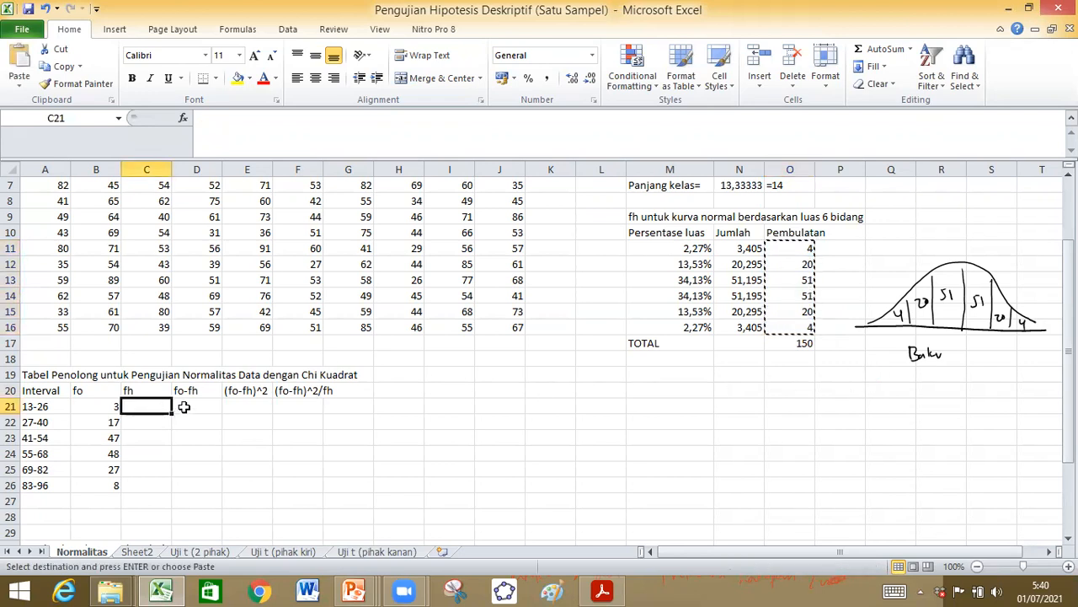
key("ctrl+v")
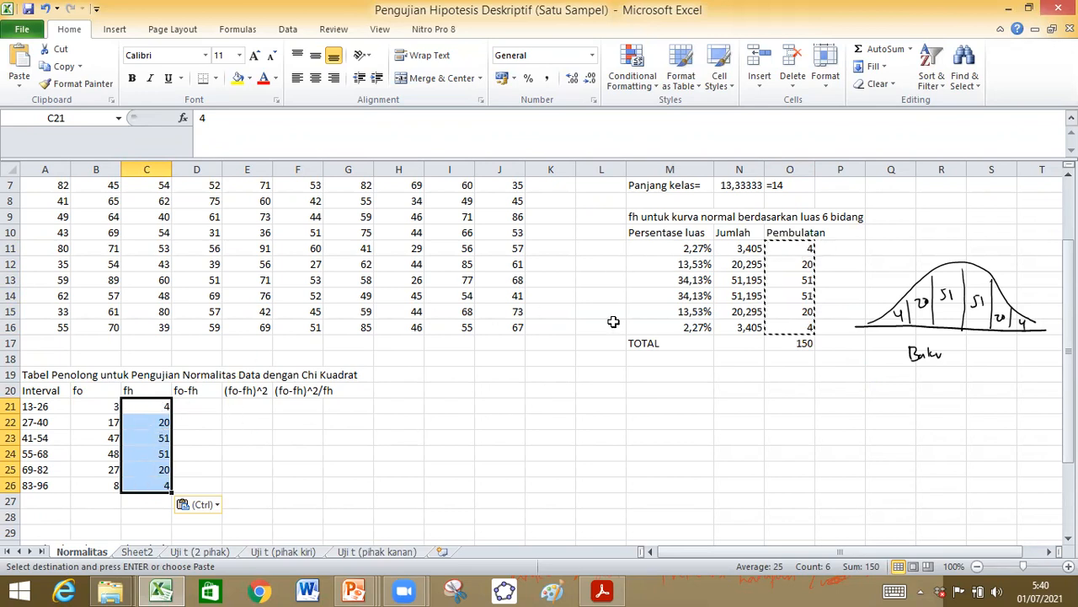
left_click_drag(735, 248, 756, 322)
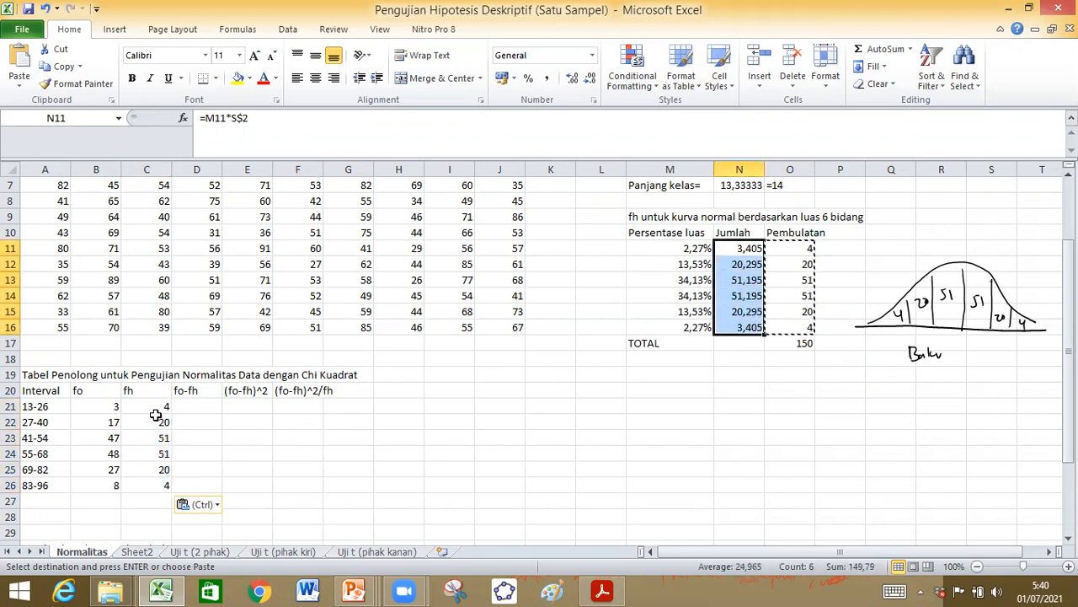
Calculate fo-fh with =B21-C21 in D21 and fill the formula down to D26.
left_click(202, 422)
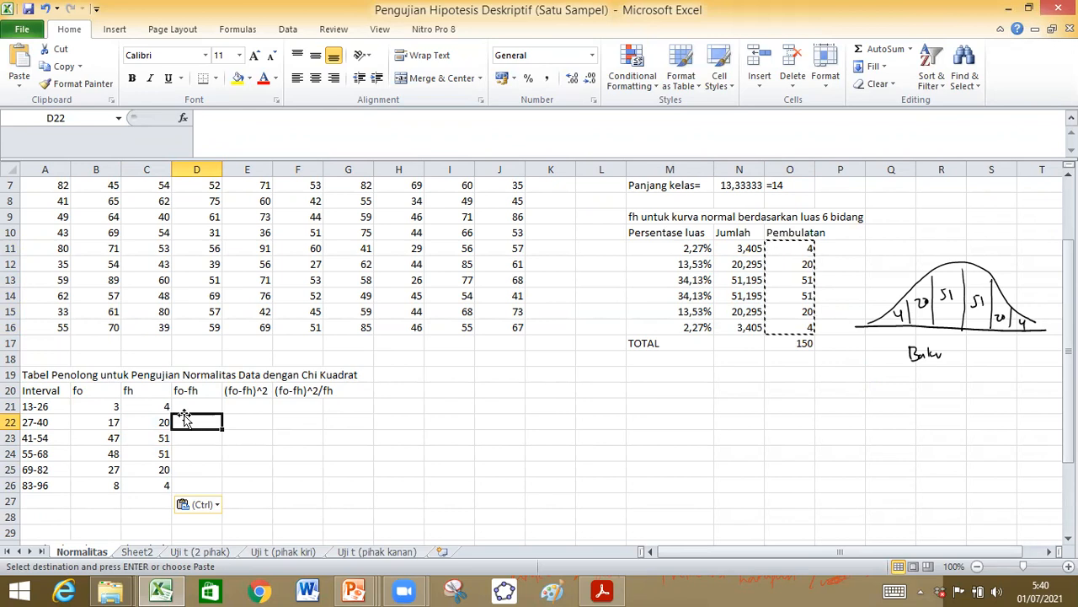
left_click(192, 406)
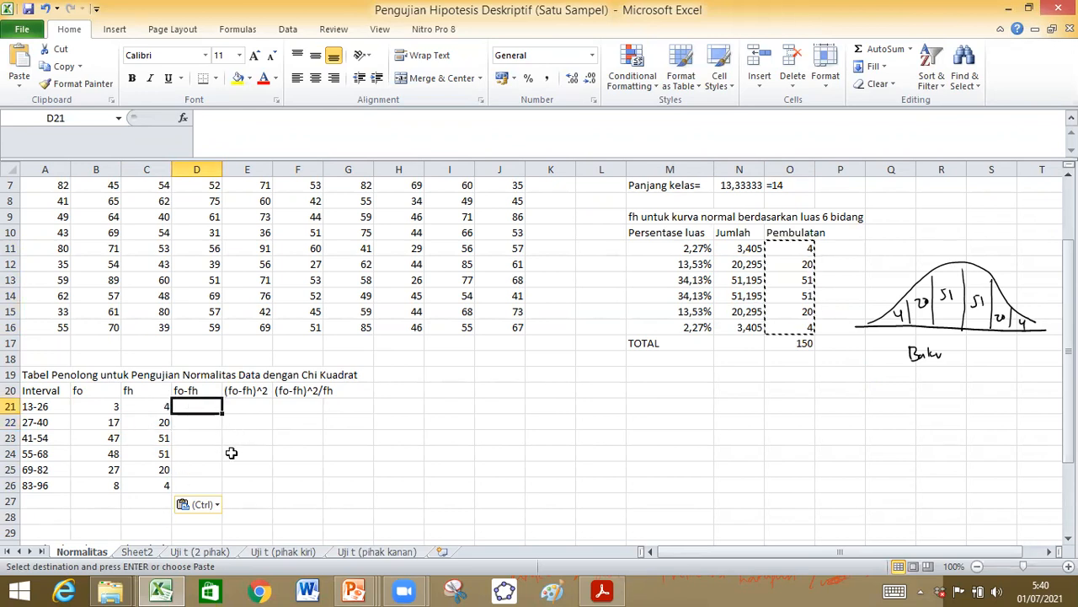
type("=")
left_click(102, 404)
type("-")
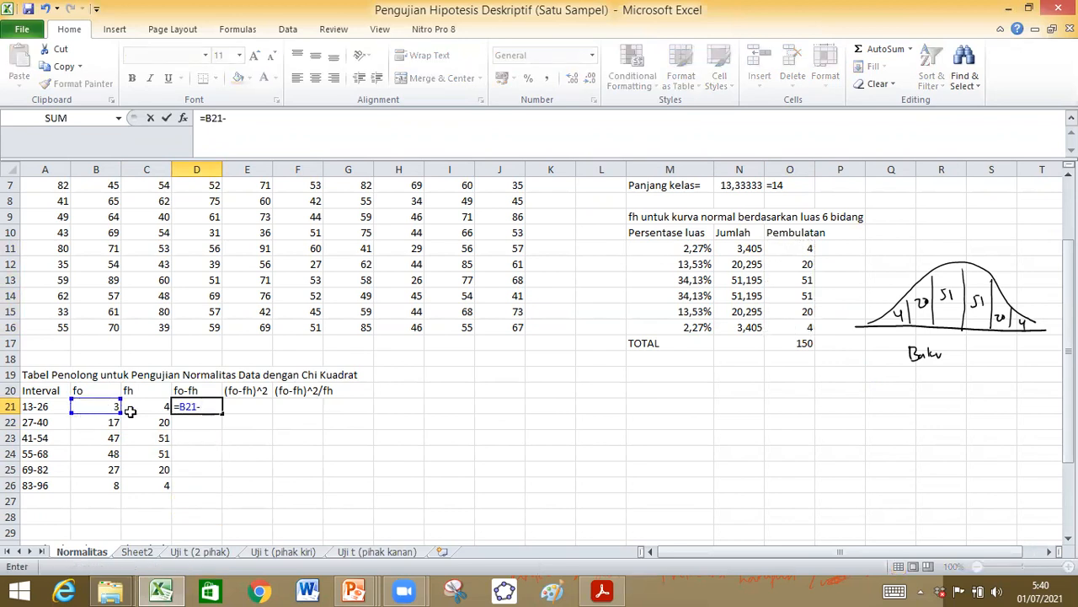
left_click(153, 407)
key("Return")
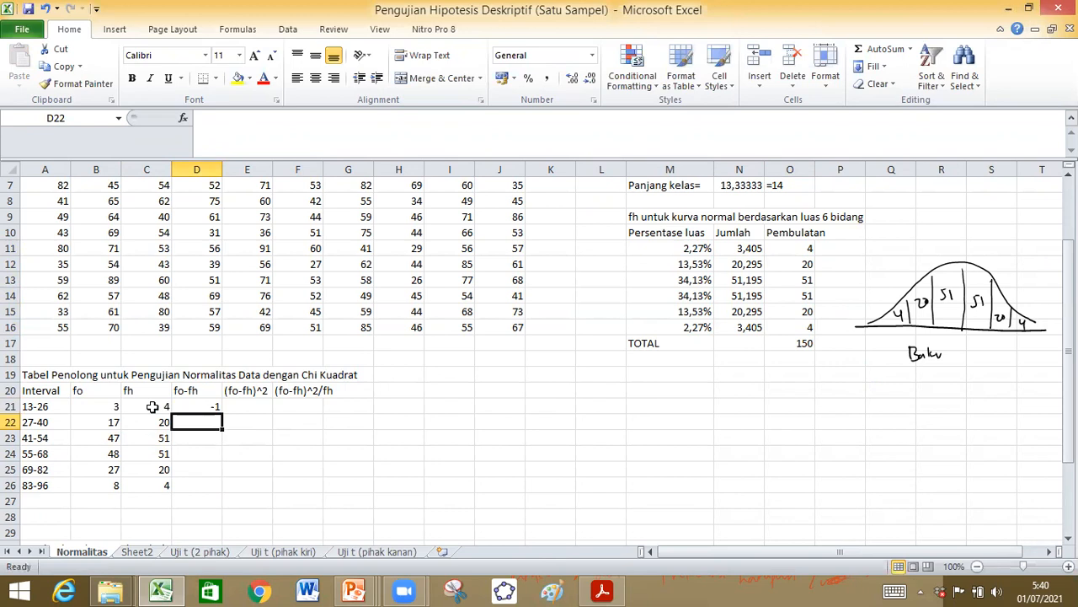
left_click(214, 407)
left_click_drag(224, 412, 215, 489)
left_click(256, 472)
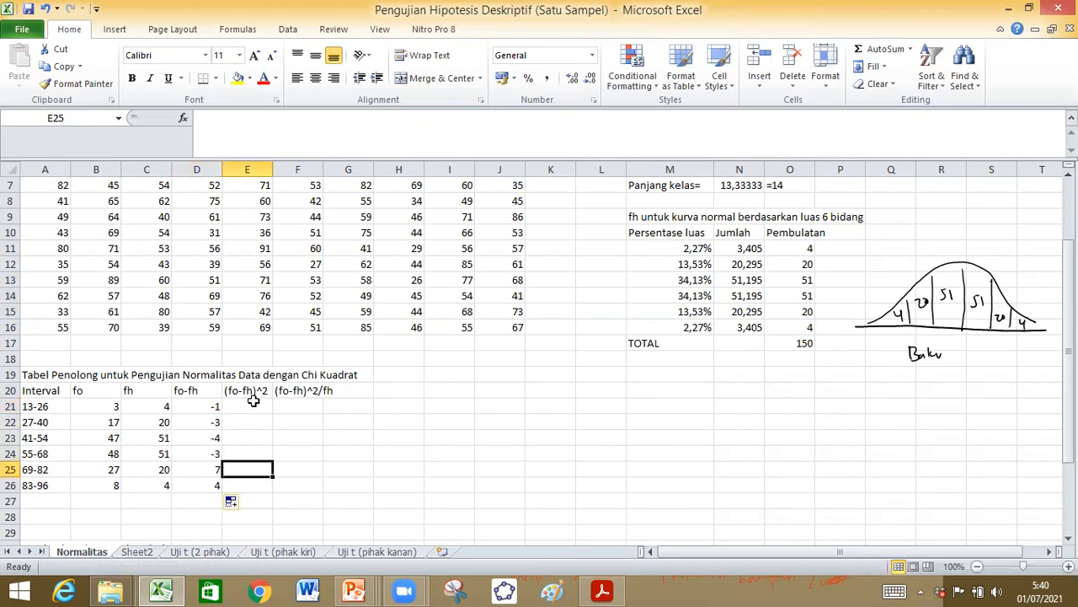
Calculate (fo-fh)^2 with =D21^2 in E21 and fill the formula down to E26.
left_click(256, 405)
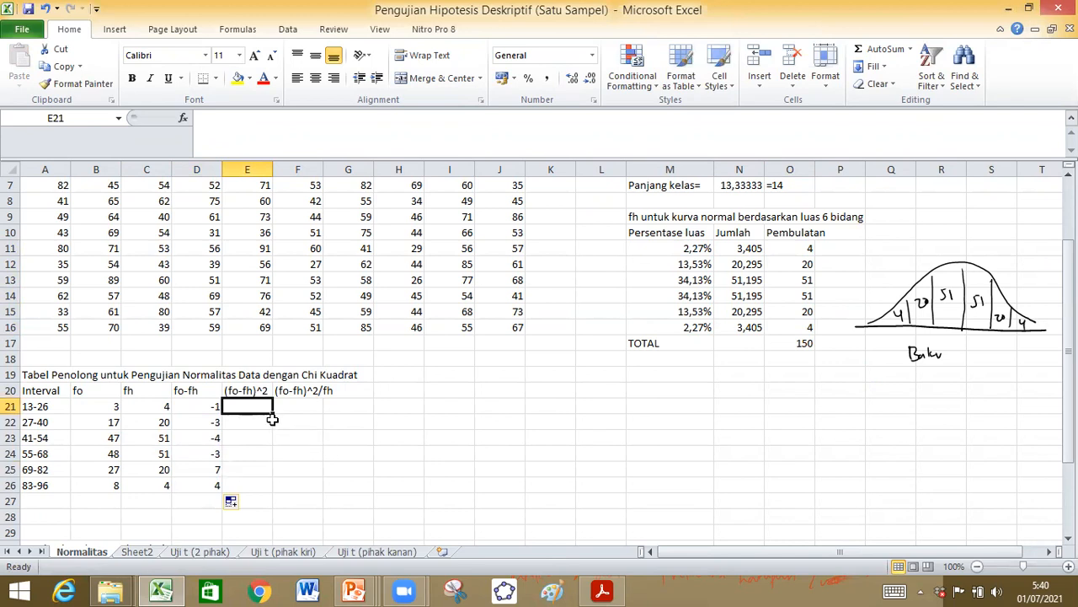
type("=")
left_click(208, 408)
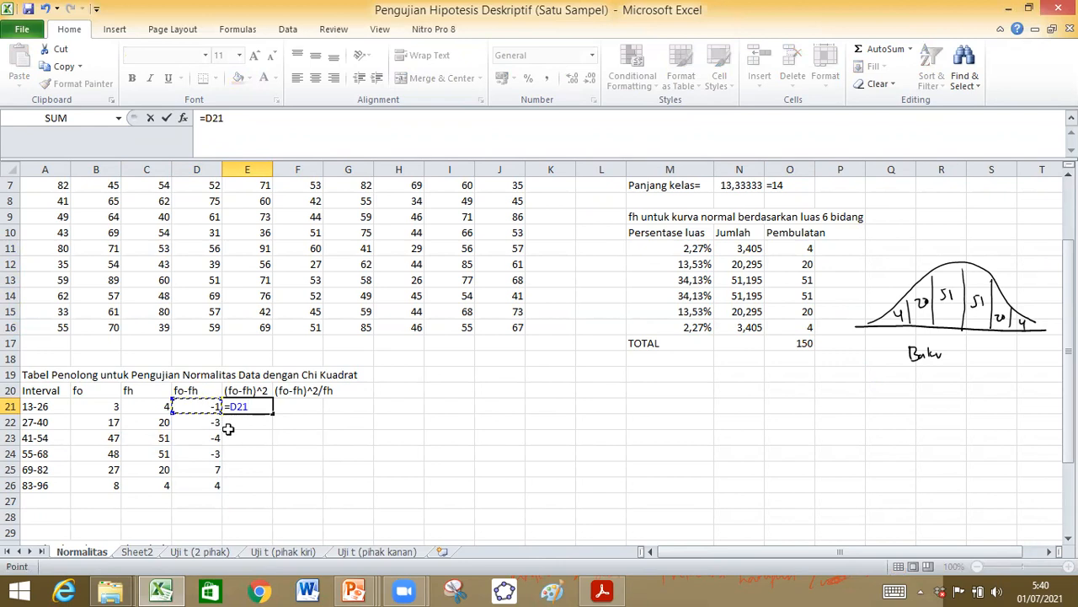
type("^2")
key("Return")
left_click(263, 405)
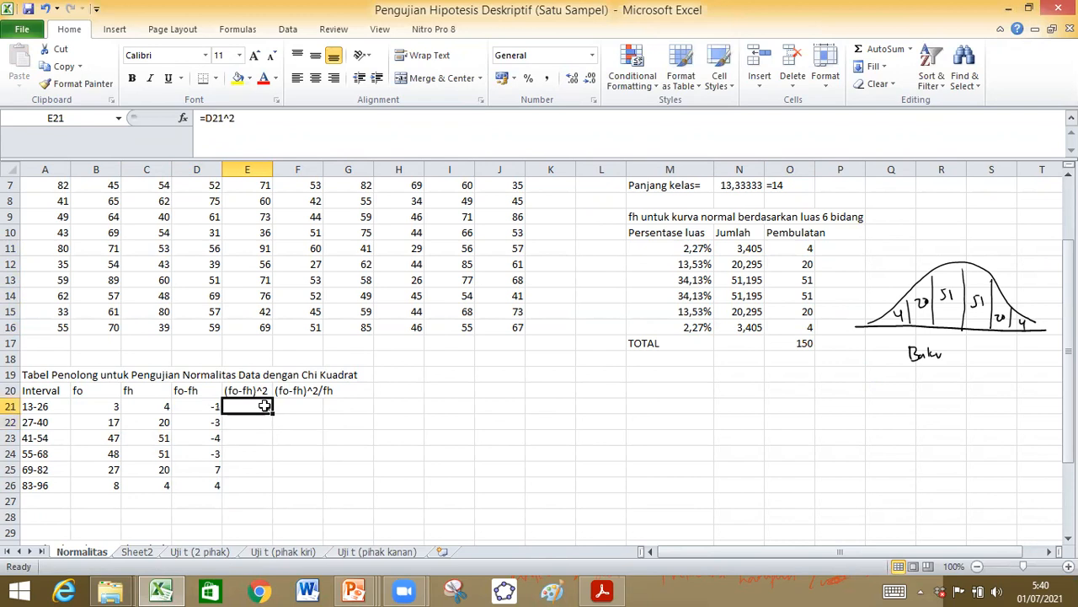
left_click_drag(273, 414, 286, 488)
left_click_drag(271, 490, 271, 491)
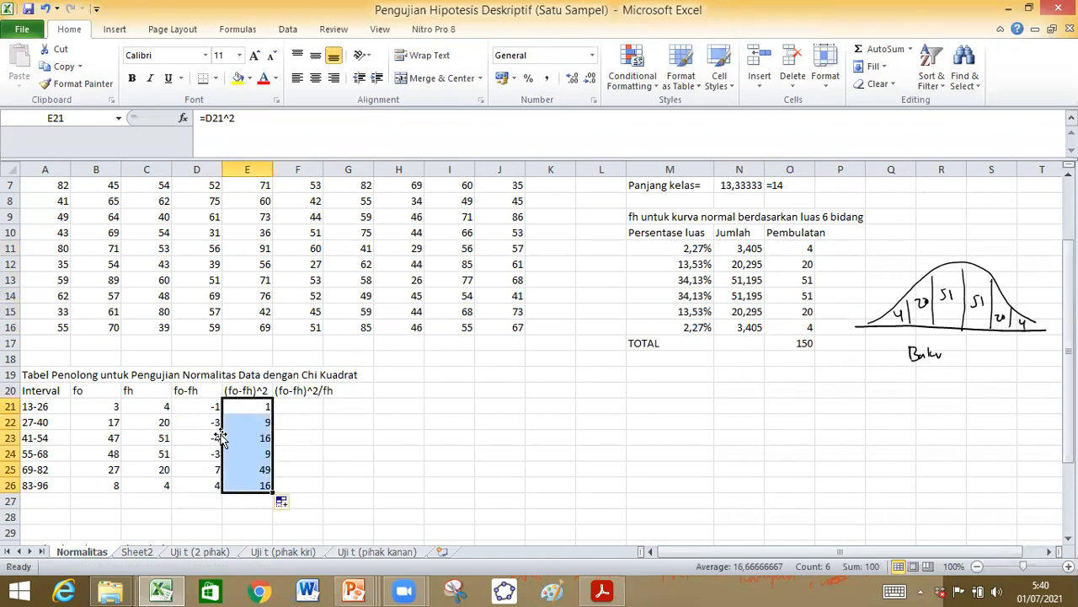
Calculate (fo-fh)^2/fh with =E21/C21 in F21 and fill the formula down to F26.
left_click(294, 406)
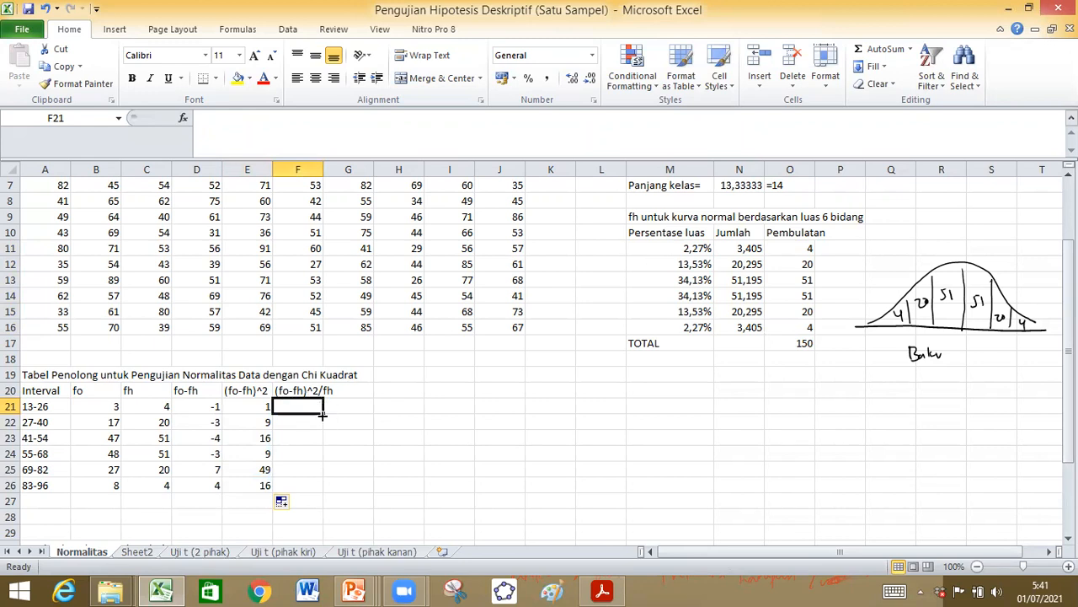
type("=")
left_click(255, 403)
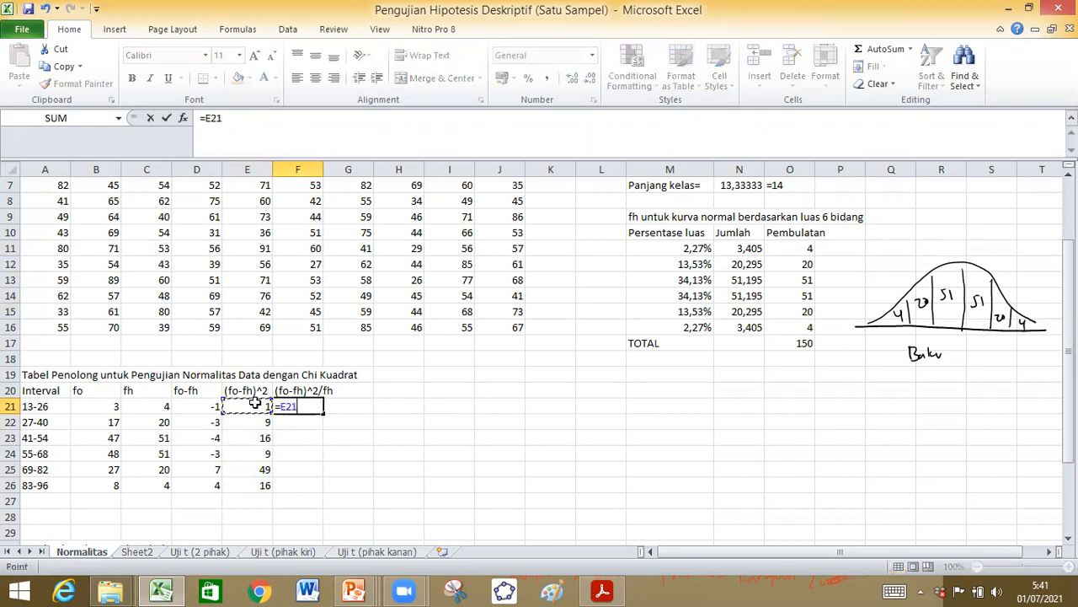
type("/")
left_click(147, 405)
key("Return")
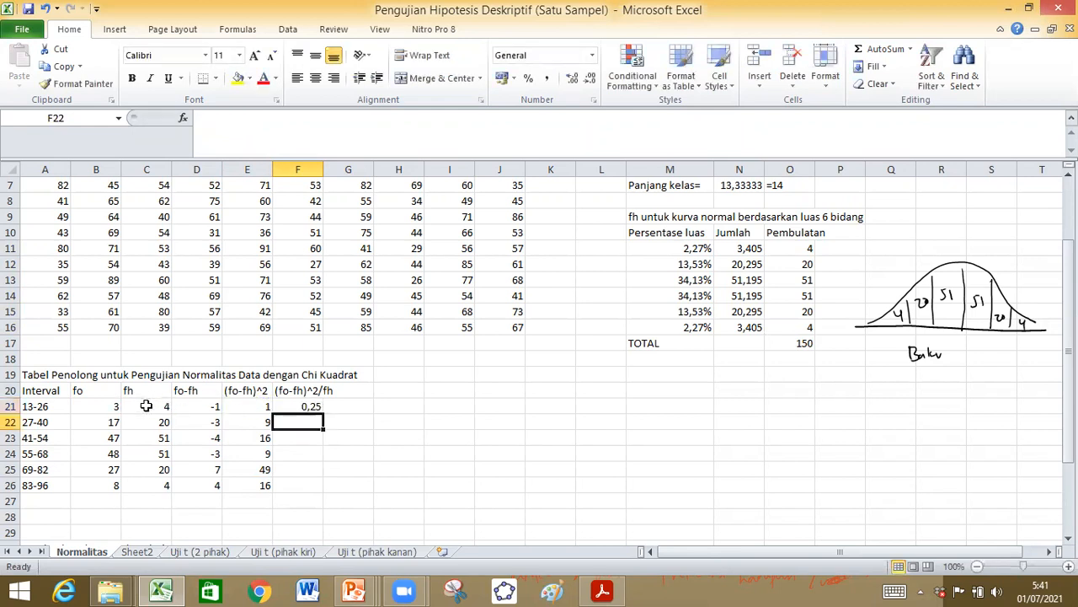
left_click(294, 404)
left_click_drag(322, 416, 317, 489)
left_click(351, 475)
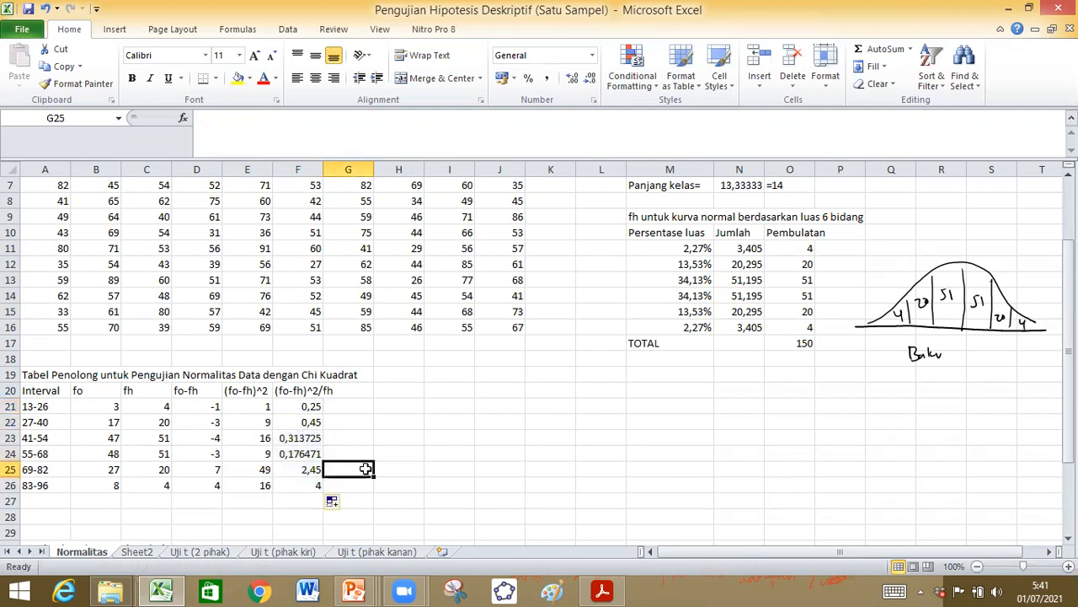
Label the row beneath the helper table's last interval TOTAL in A27.
left_click(32, 500)
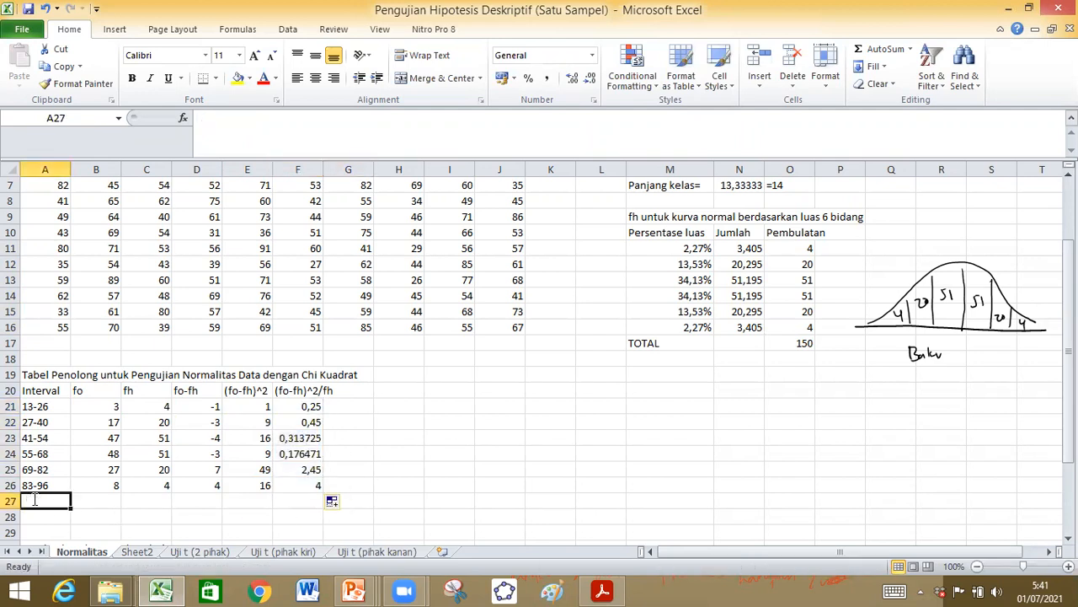
type("TOTAL")
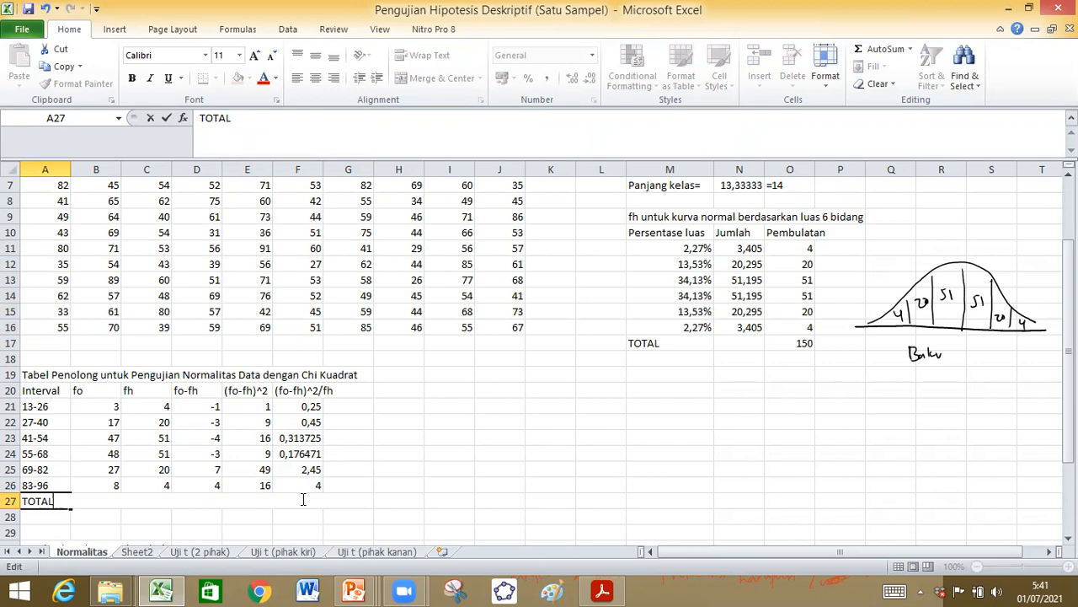
key("Return")
Total the (fo-fh)^2/fh column for all six intervals with =SUM(F21:F26) in F27.
left_click(292, 498)
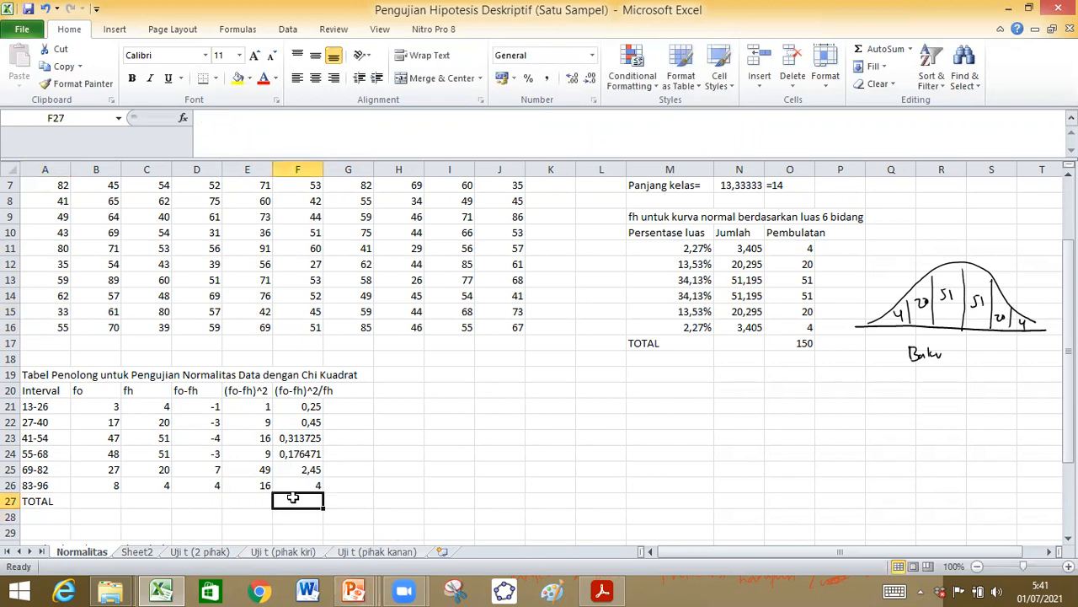
left_click_drag(297, 391, 309, 487)
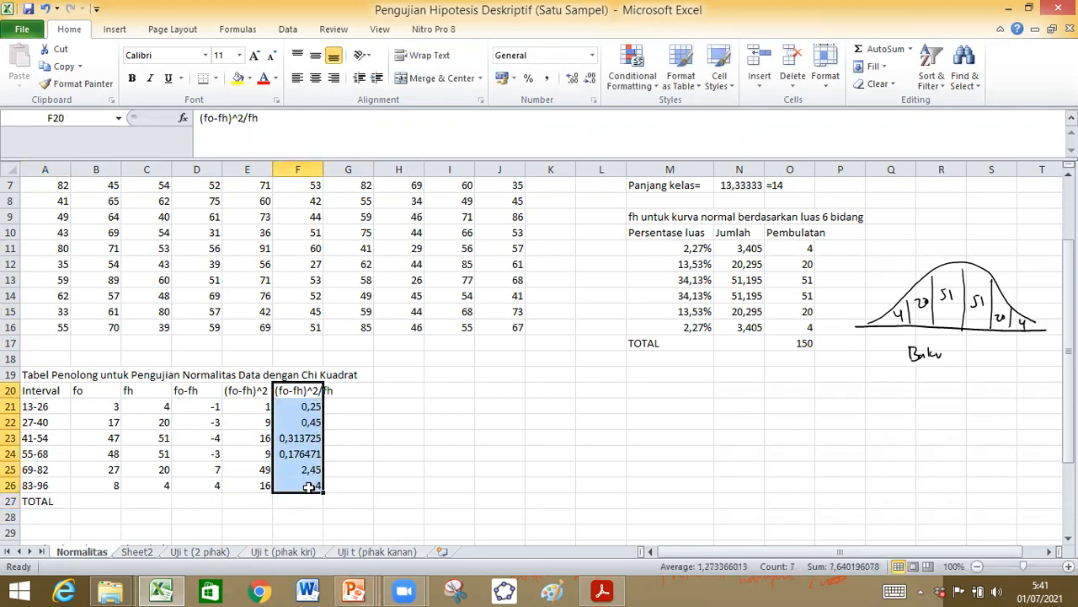
left_click(306, 501)
type("=sum(")
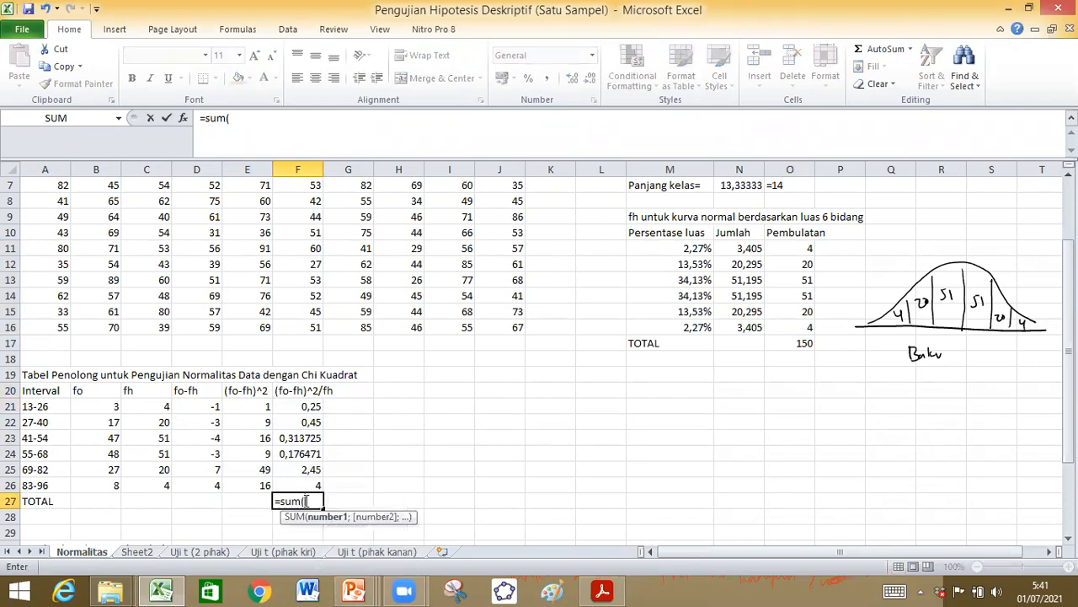
left_click_drag(293, 408, 301, 483)
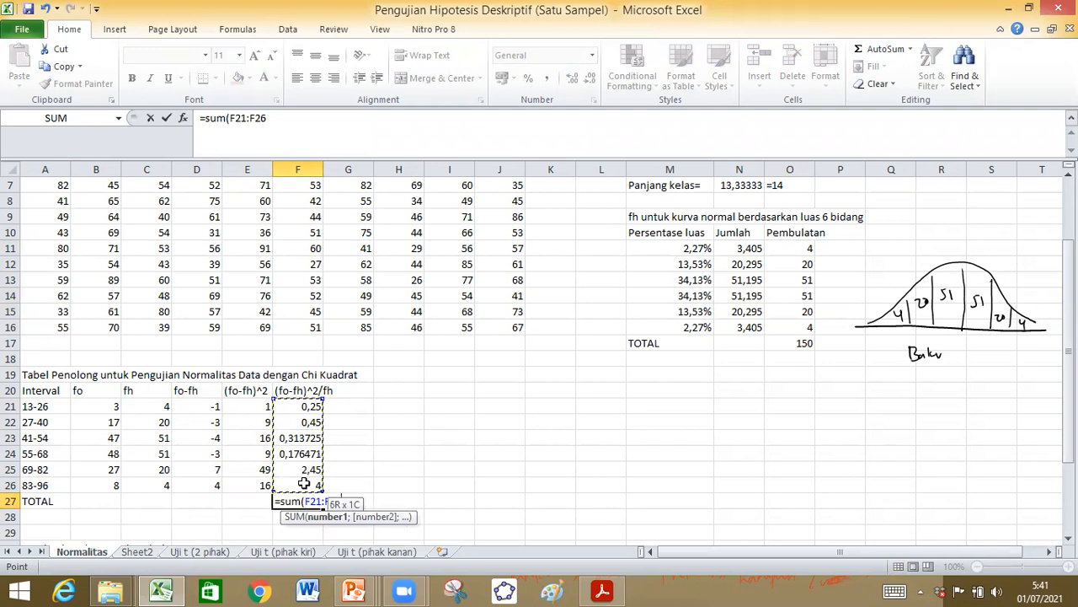
key("Return")
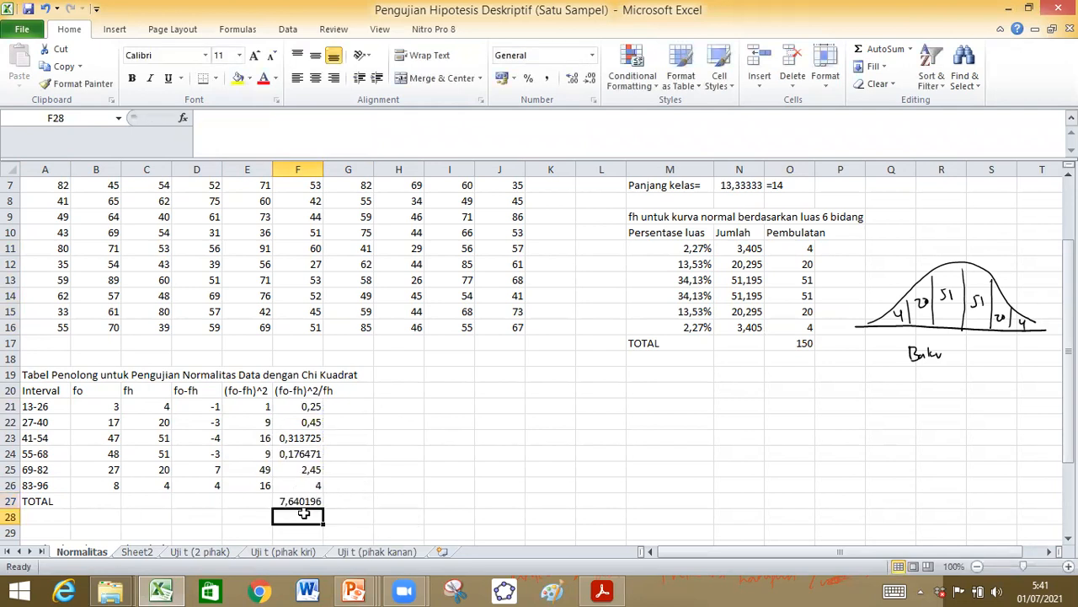
Review the chi table comparison section beneath the helper table, and examine TABEL VI of chi-square values in the statistics e-book in Adobe Acrobat Reader.
scroll(300, 532, "down", 1)
scroll(299, 531, "down", 2)
scroll(299, 532, "up", 2)
scroll(282, 486, "up", 1)
scroll(312, 491, "down", 2)
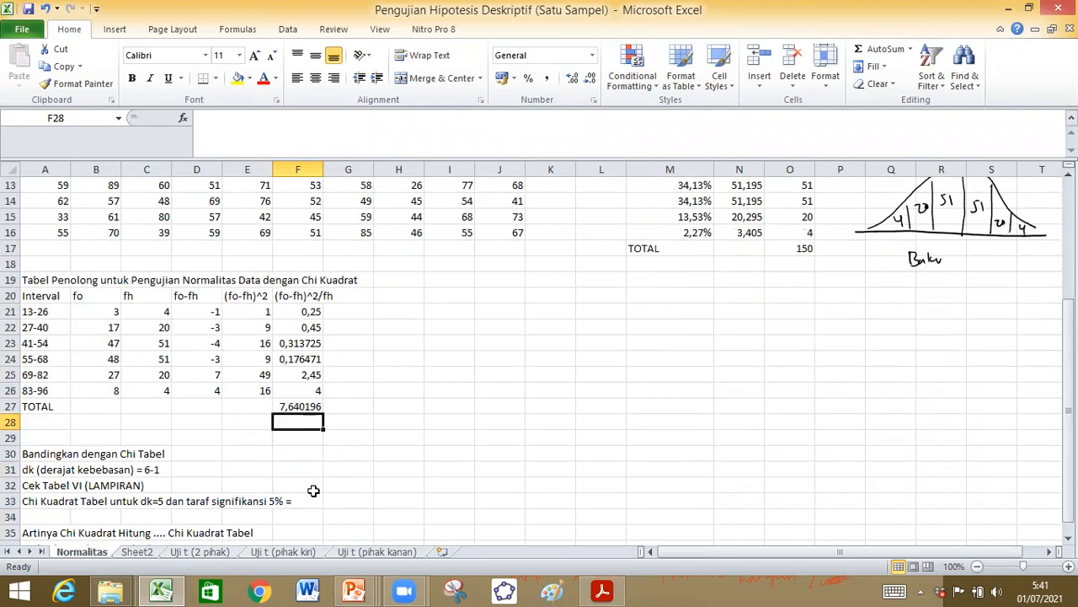
left_click(293, 408)
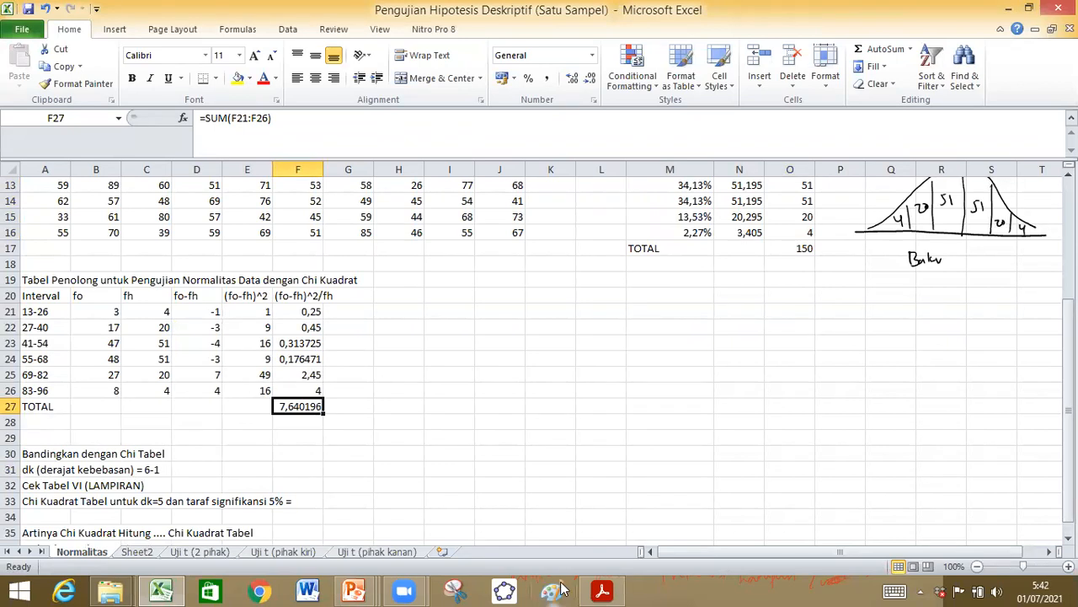
left_click(605, 588)
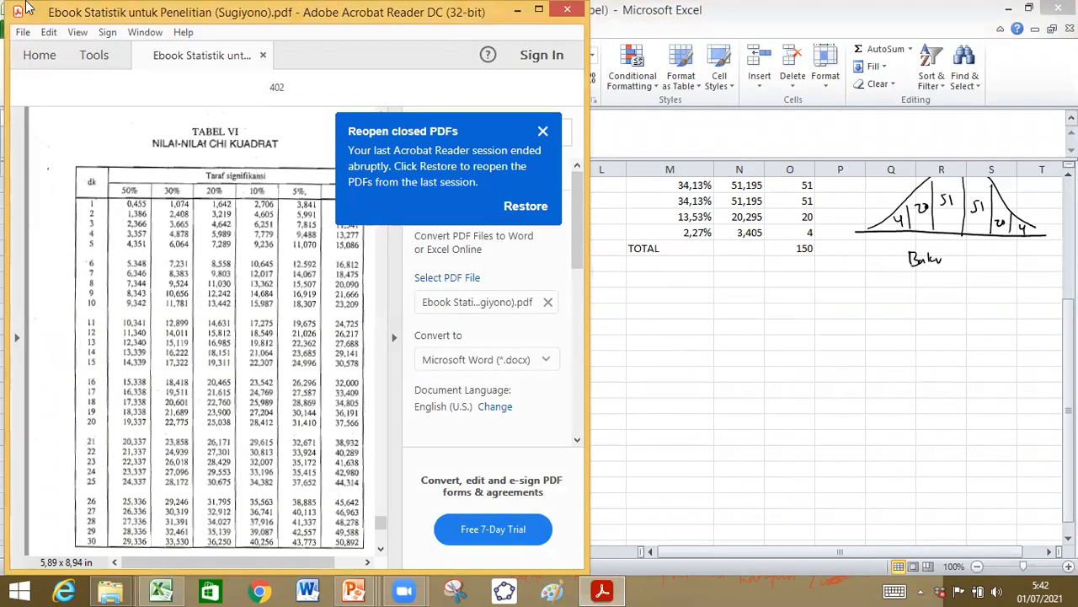
double_click(69, 14)
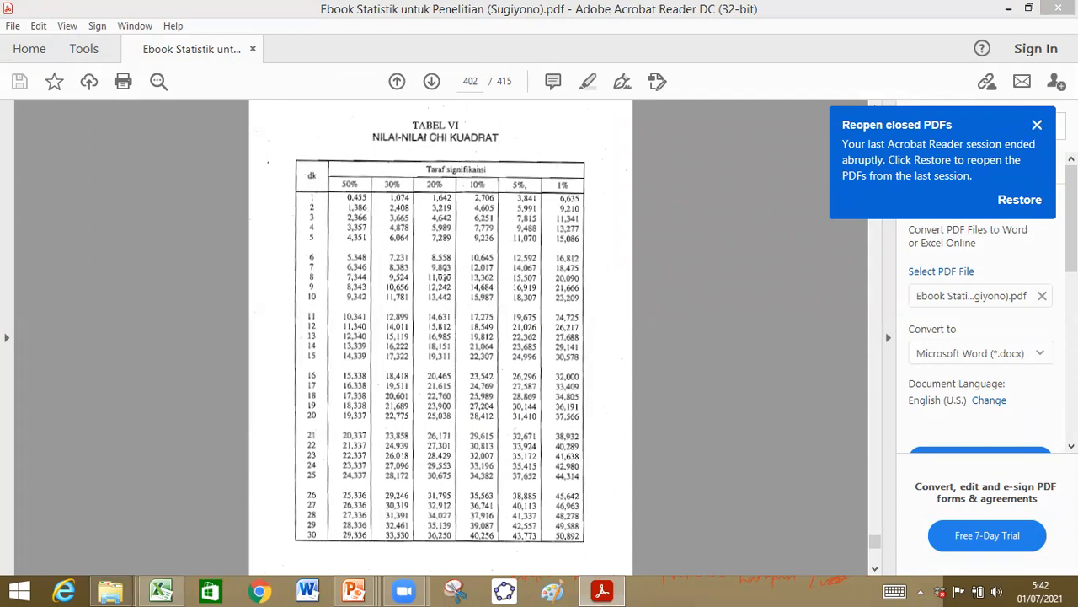
left_click(484, 152)
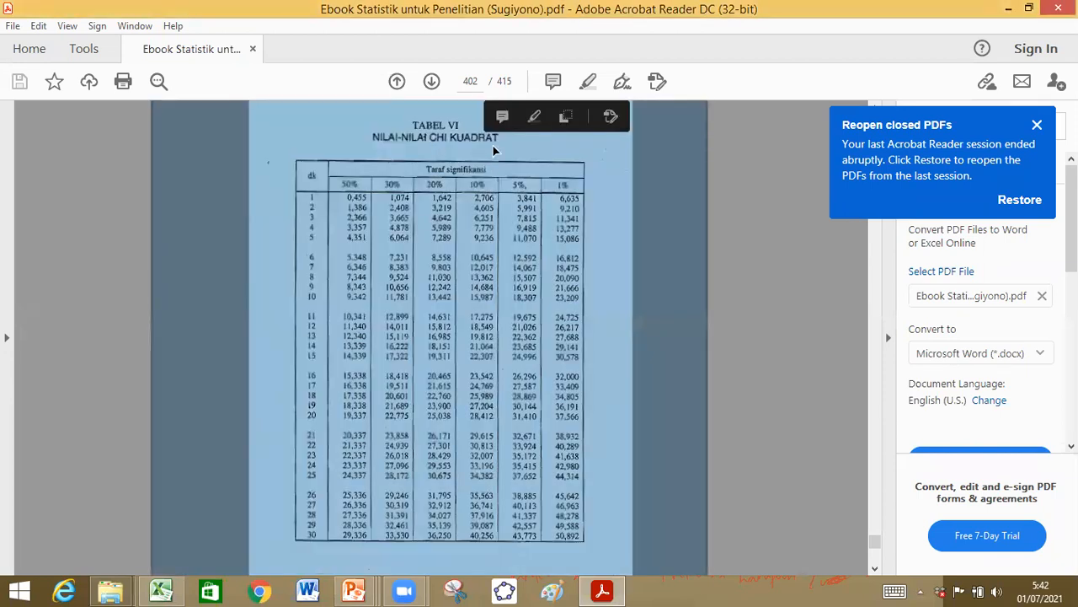
left_click(494, 146)
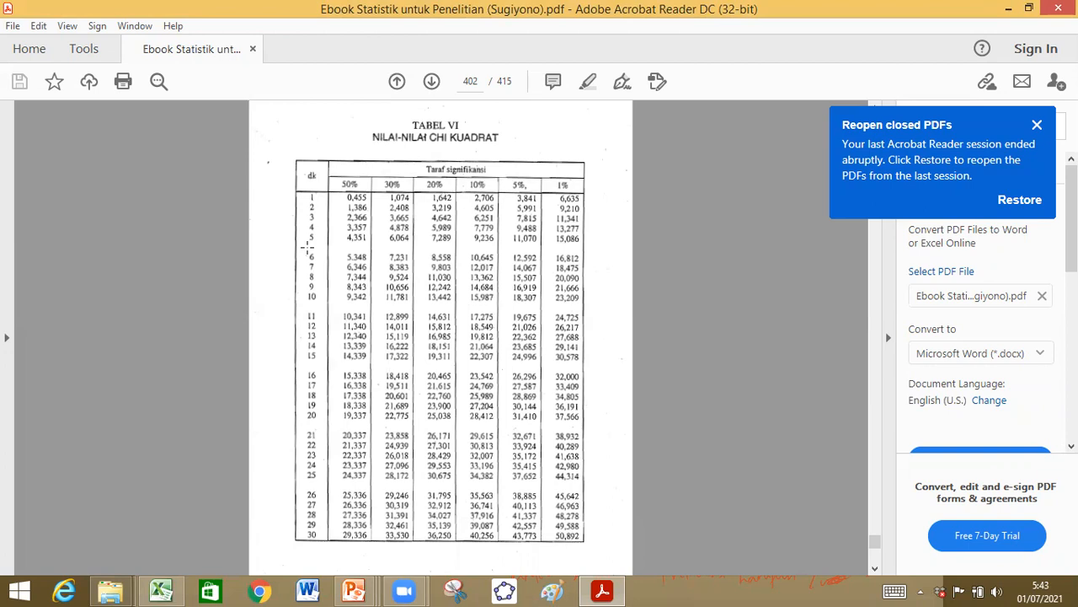
key("alt+Tab")
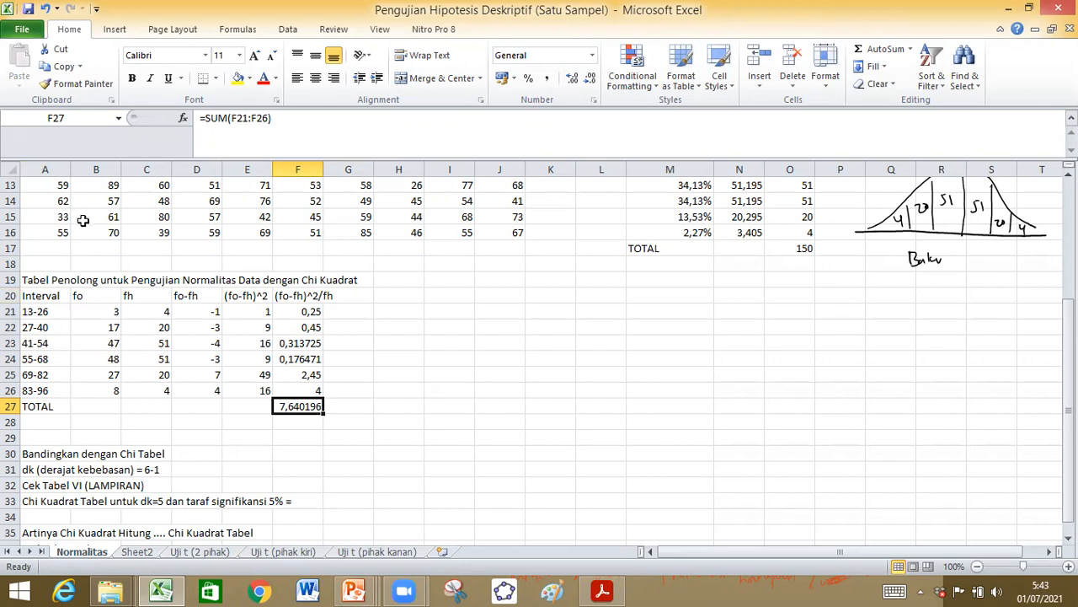
Enter the degrees of freedom result as the text =5 in D31, beside the dk expression.
left_click(180, 470)
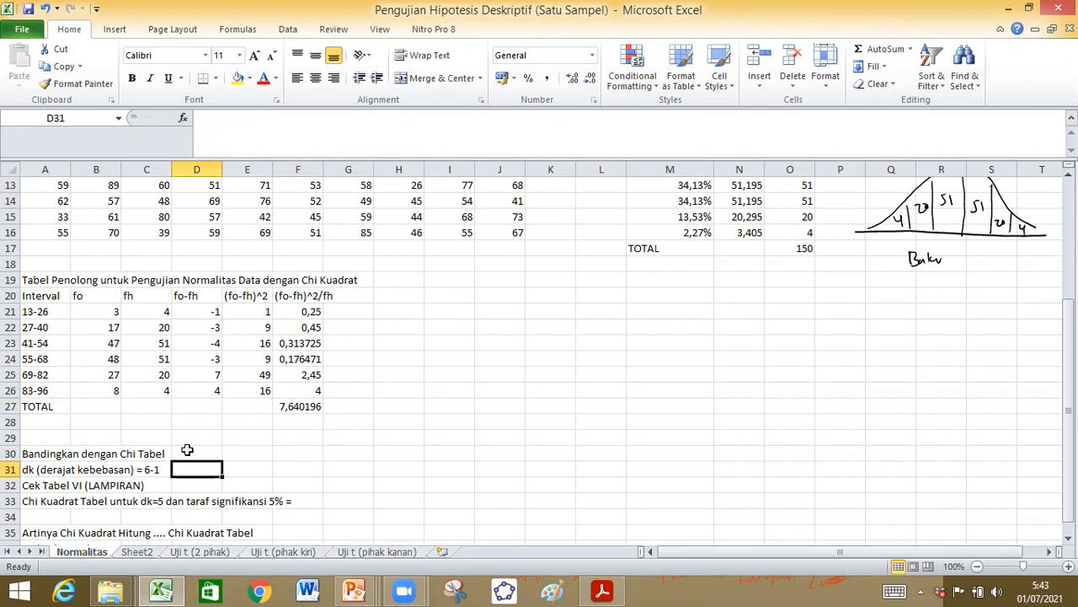
type("'=5")
key("Return")
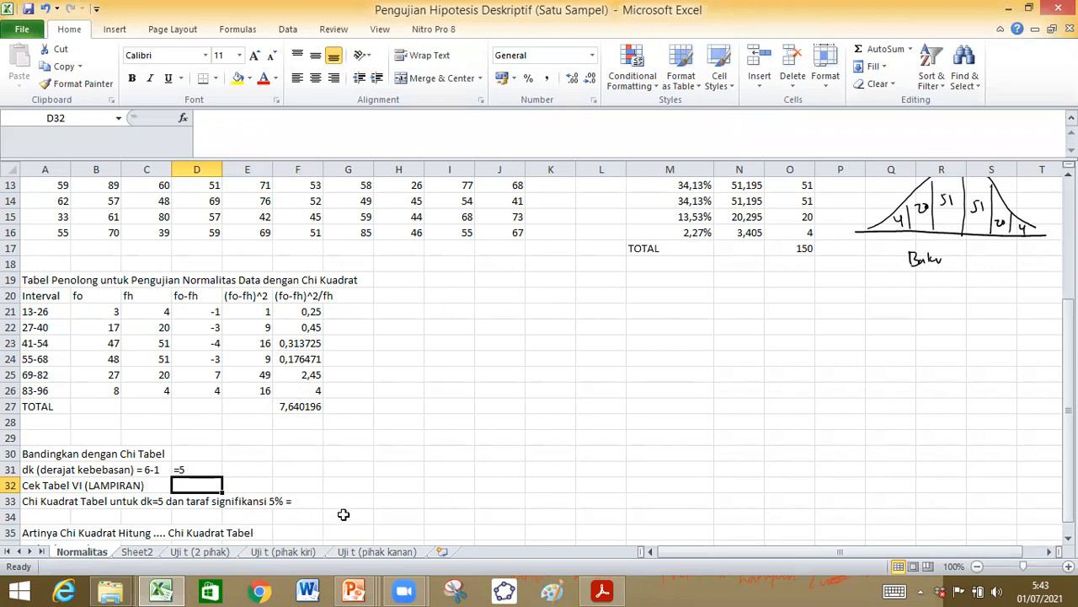
Look up the critical value for dk 5 at 5% in the e-book's TABEL VI and enter it as the text =11,070 in G33.
left_click(601, 590)
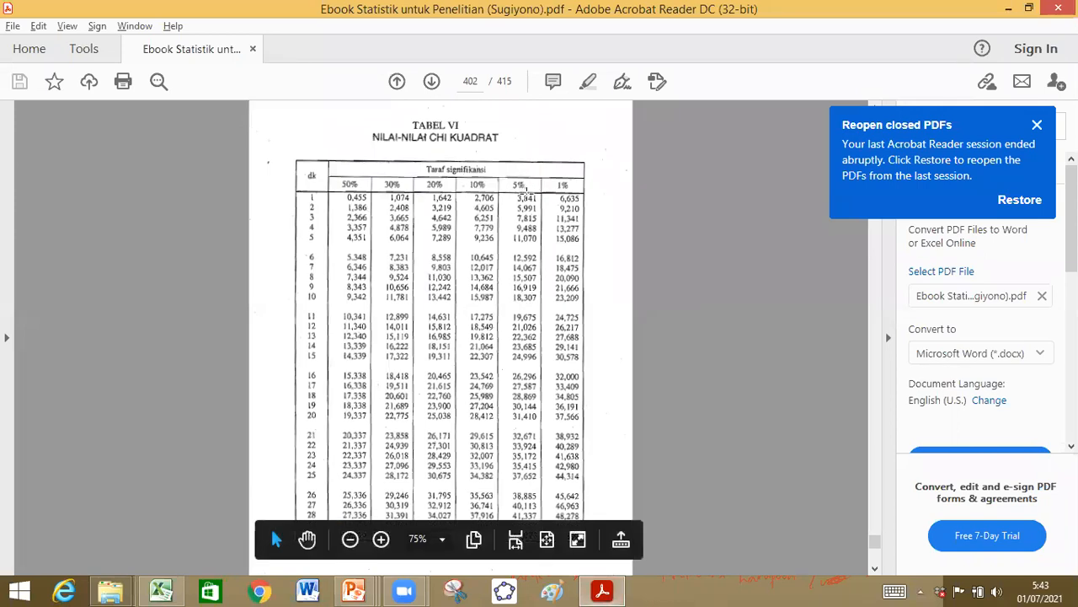
left_click_drag(509, 233, 542, 243)
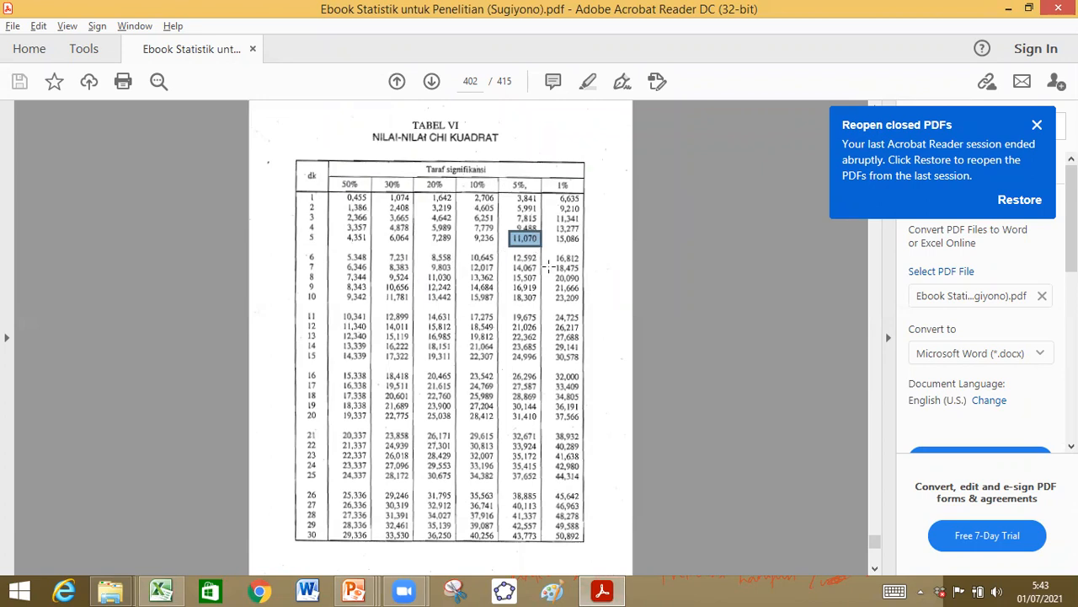
key("alt+Tab")
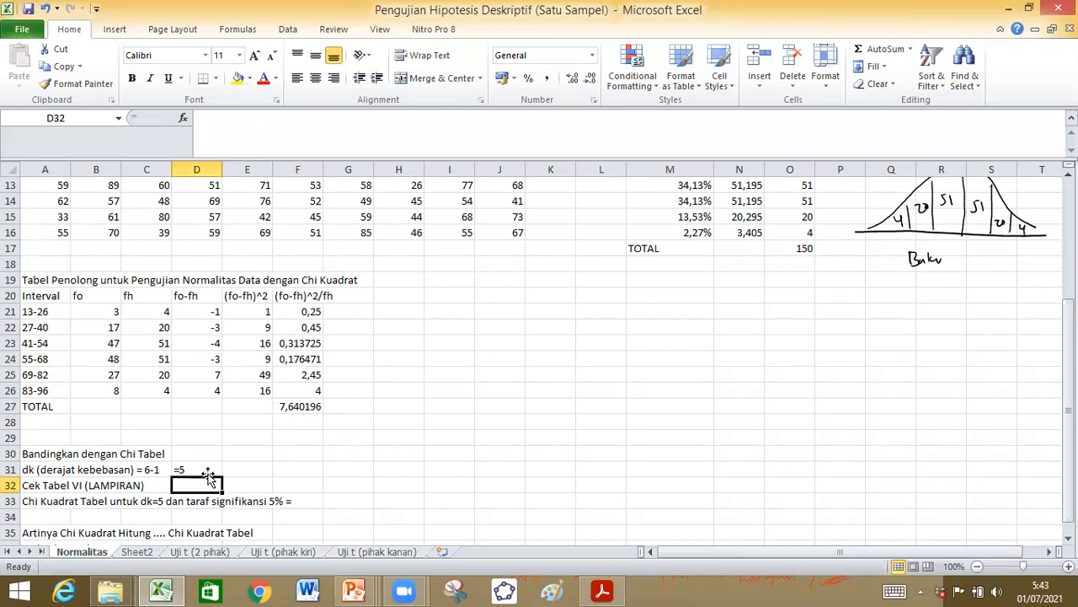
left_click(338, 500)
type("'=")
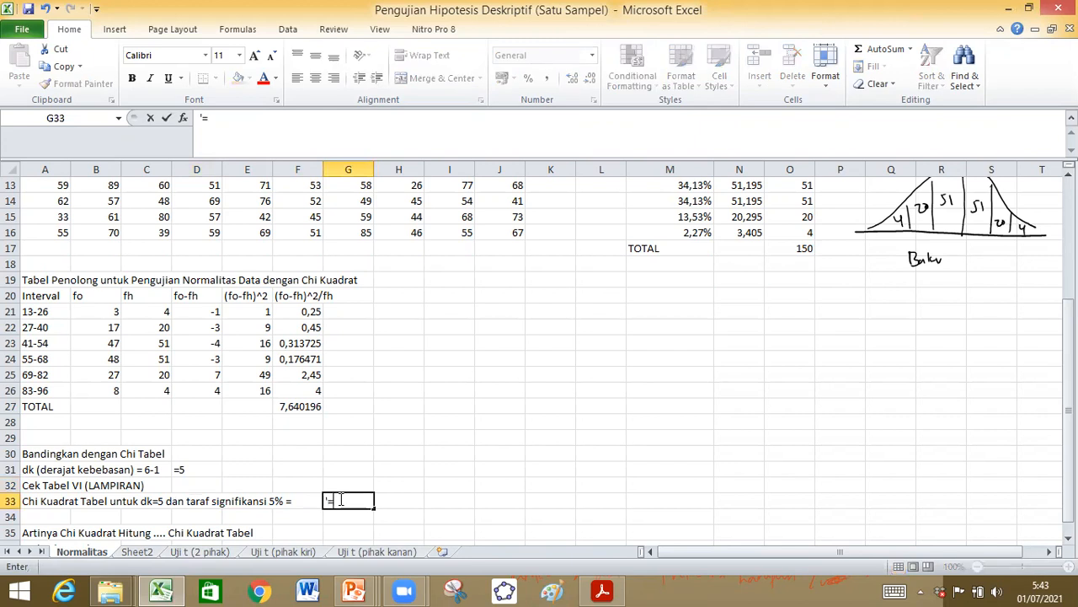
type("11,070")
key("Return")
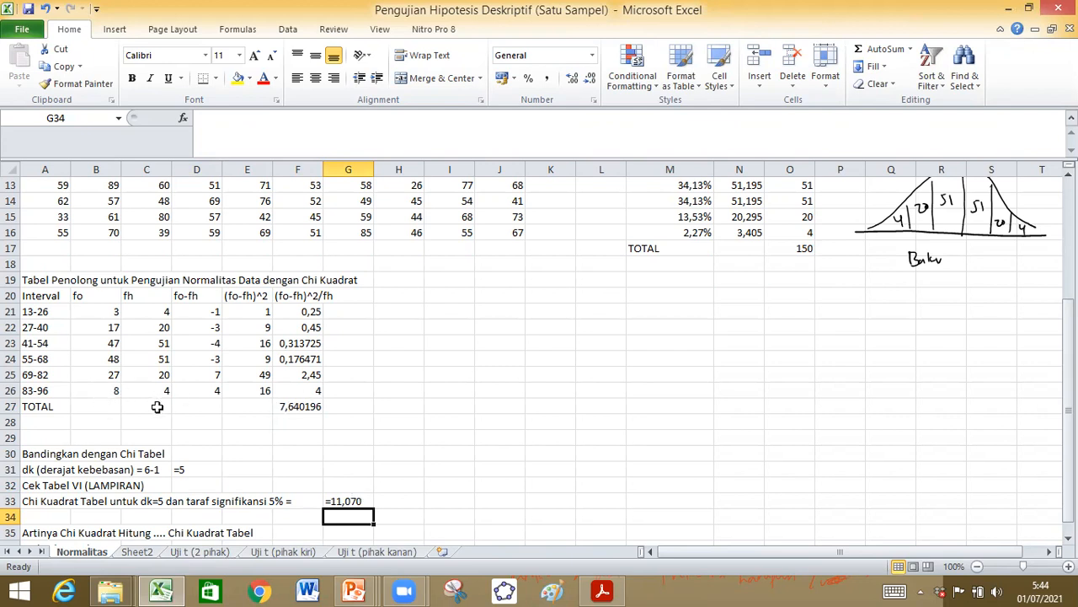
Label the helper table's total with the text =chi kuadrat hitung in G27.
left_click(346, 406)
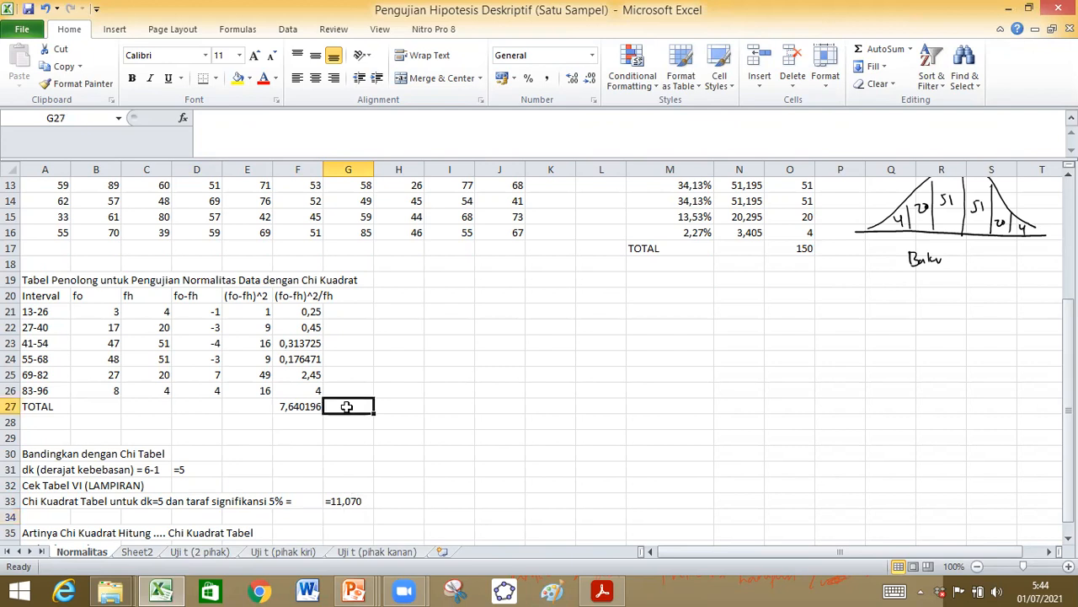
type("'=chi")
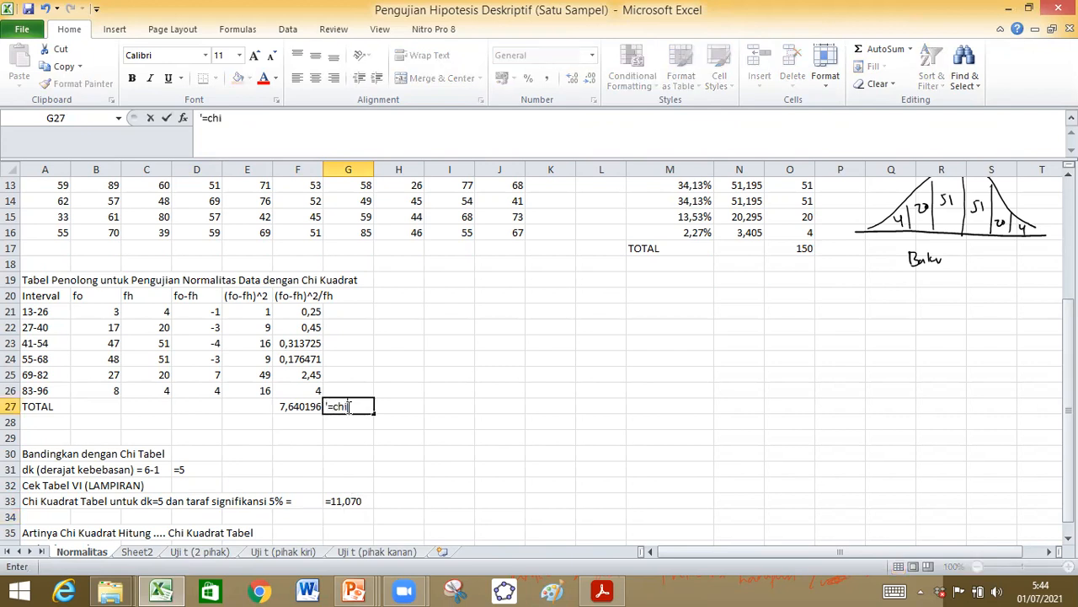
type(" kuadrat hitung")
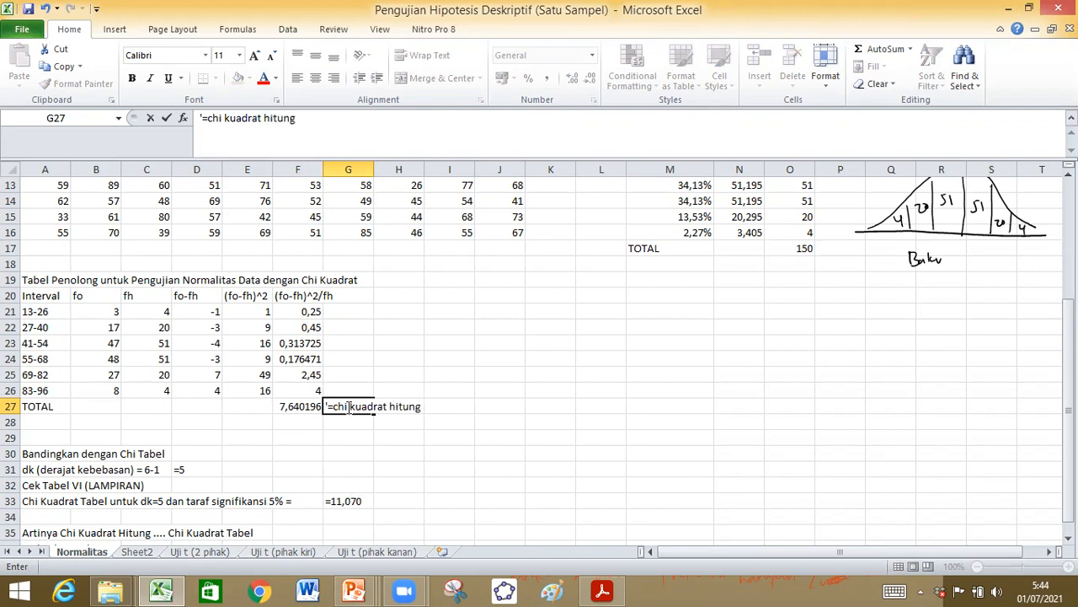
key("Return")
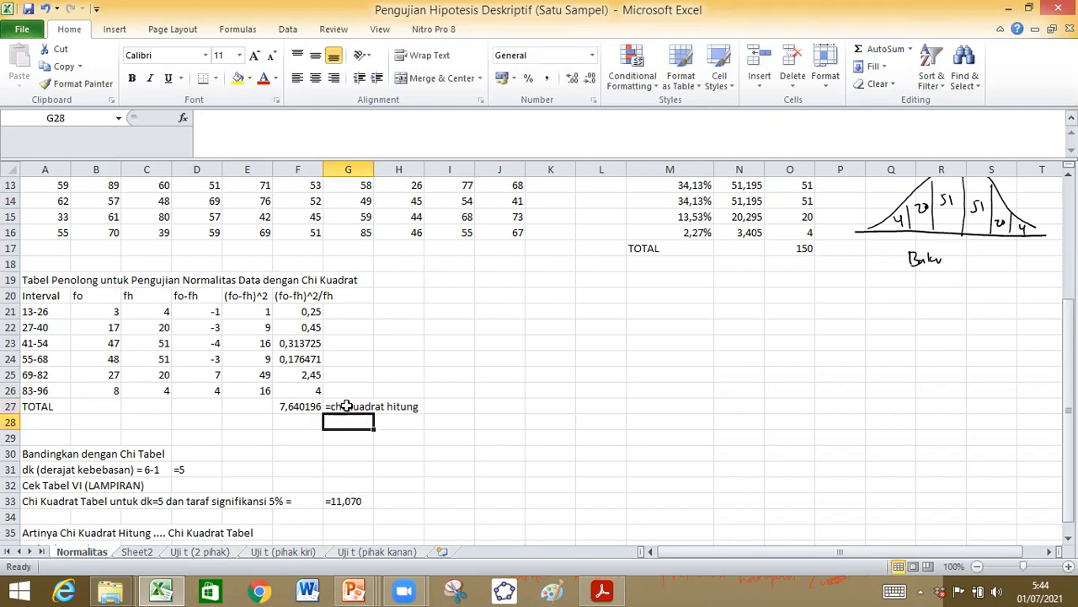
Write the comparison of the calculated and table chi-square values as 7,64<11,07 in G35.
left_click(377, 454)
scroll(377, 454, "down", 1)
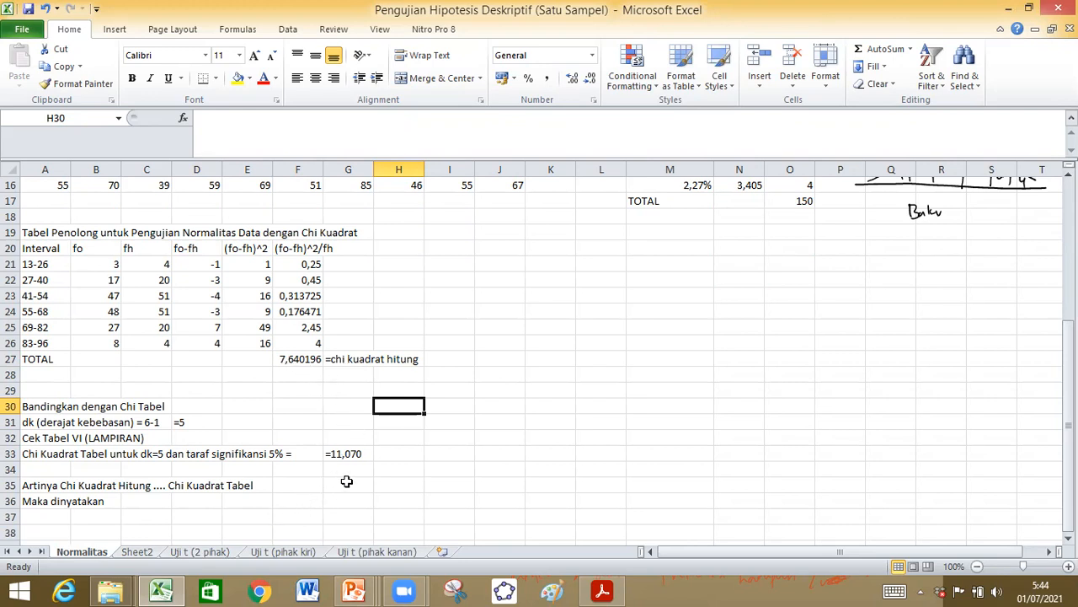
left_click(345, 486)
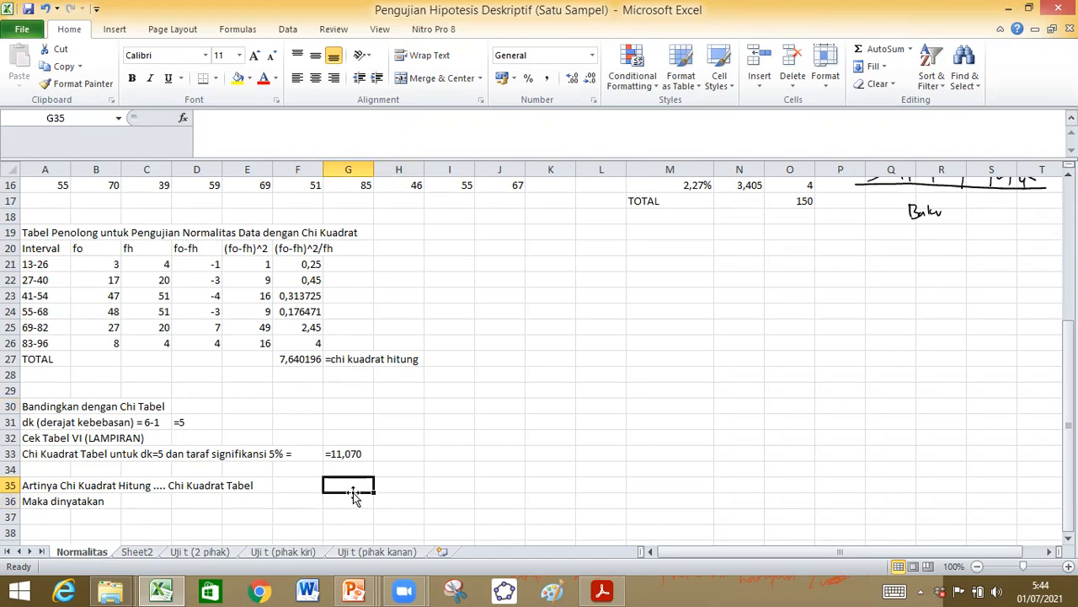
type("7,6")
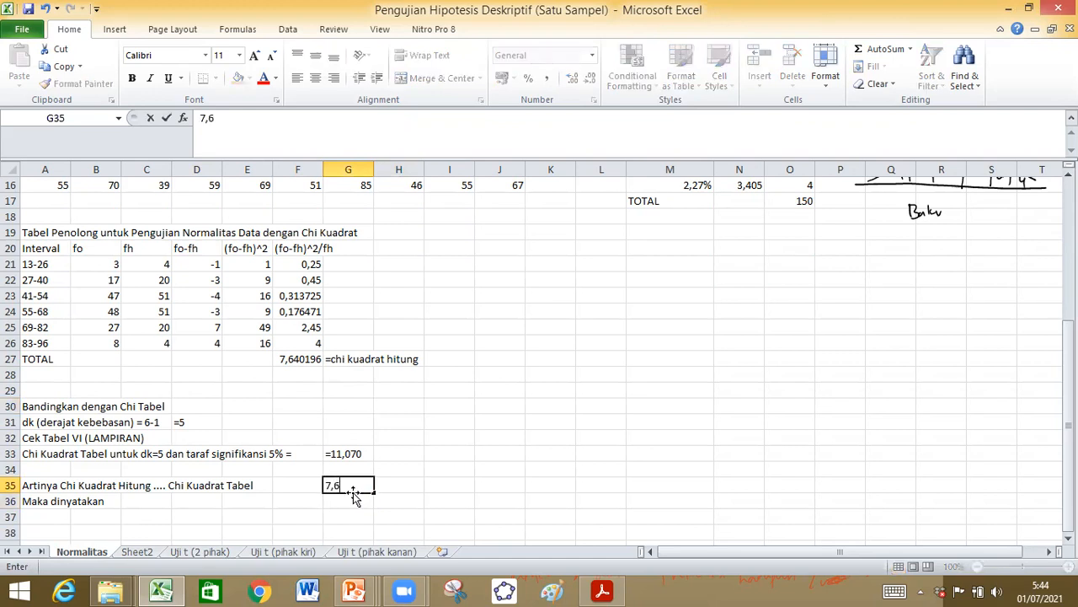
type("4<11,07")
key("Return")
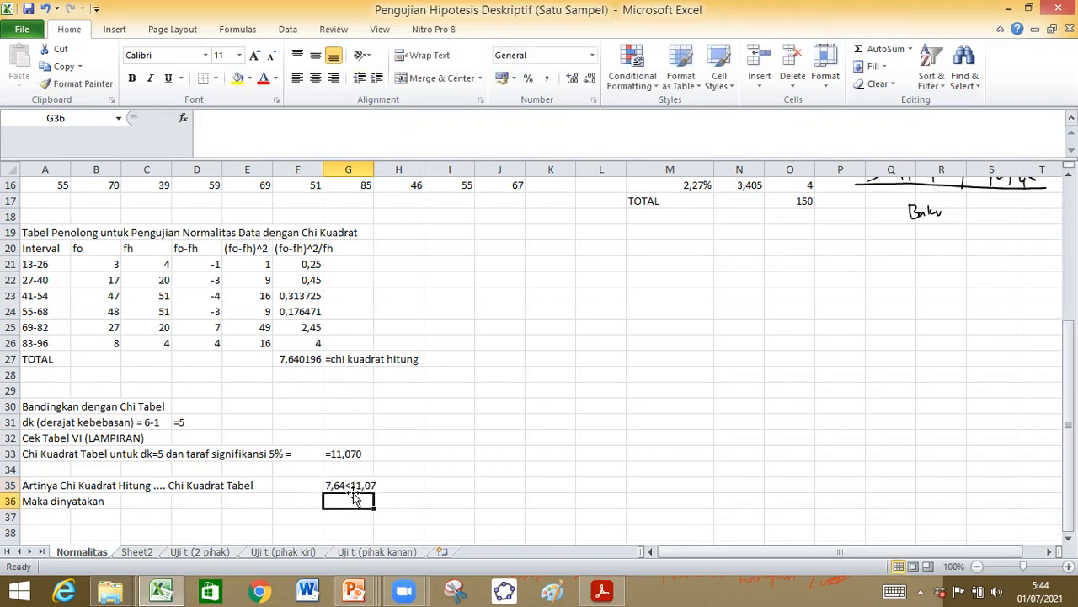
Replace the dots between Chi Kuadrat Hitung and Chi Kuadrat Tabel in A35 with a < sign.
left_click(29, 487)
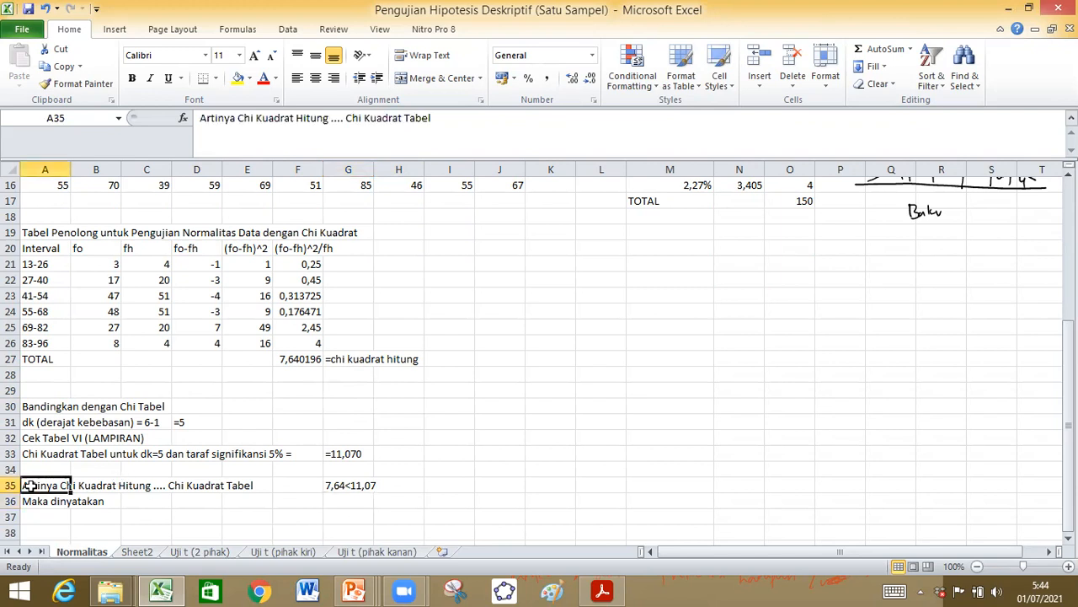
left_click(339, 118)
double_click(337, 118)
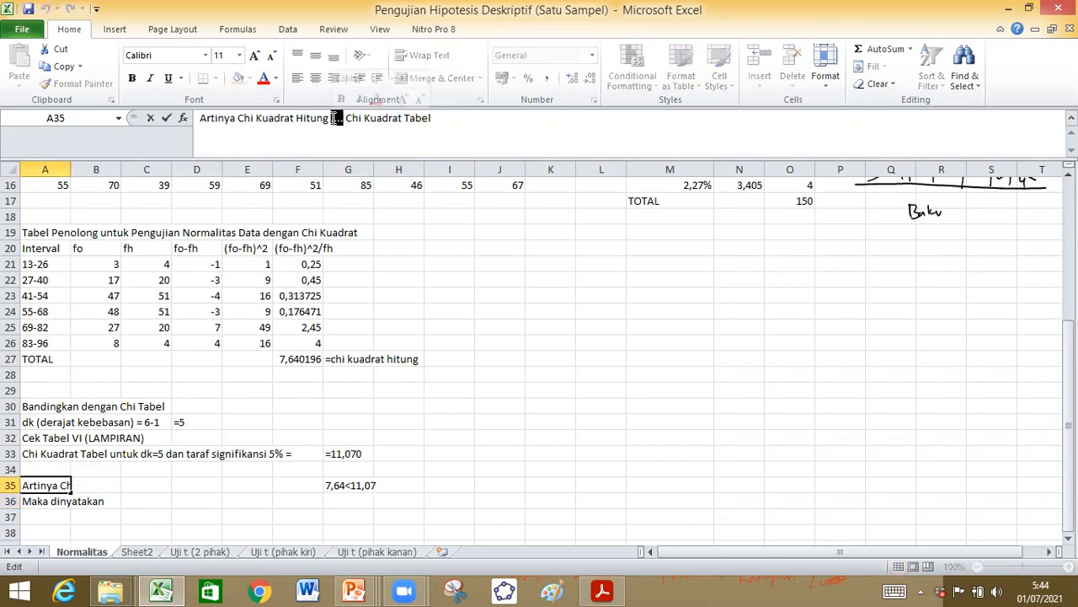
type("<")
key("Return")
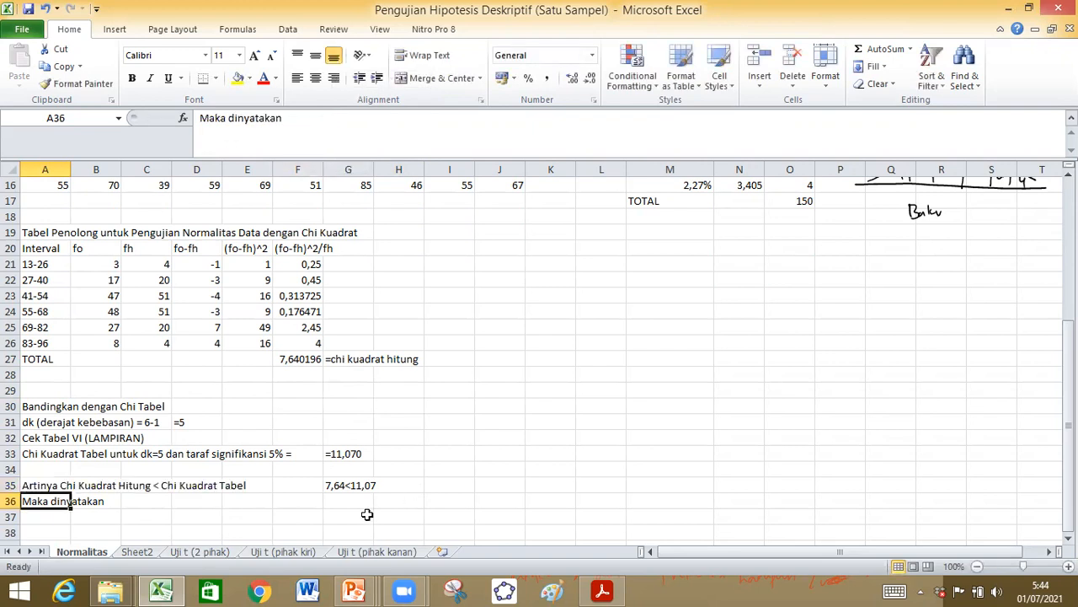
left_click(51, 515)
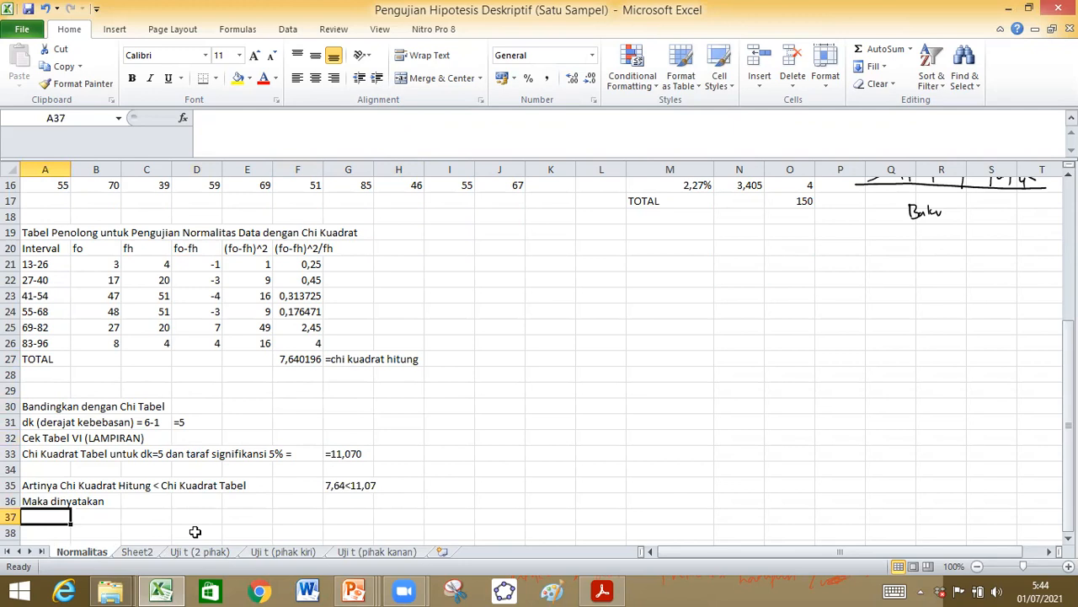
type("Data b")
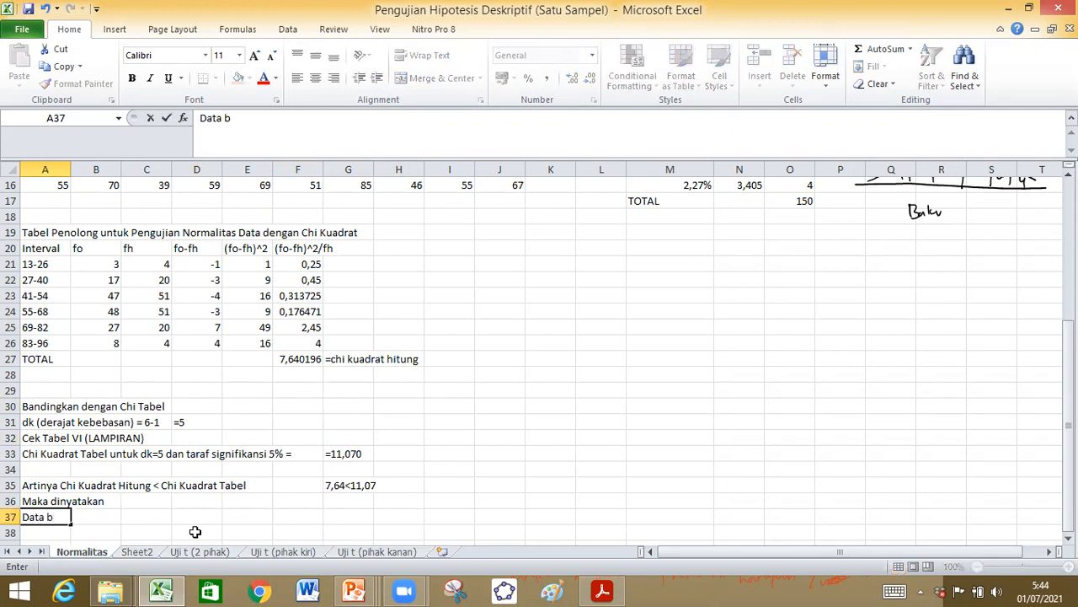
key("BackSpace")
type("tidak")
Consult the Ho and Ha hypotheses on the Pengujian Normalitas Data slide and replace the draft text in A37 with Ho diterima.
key("alt+Tab")
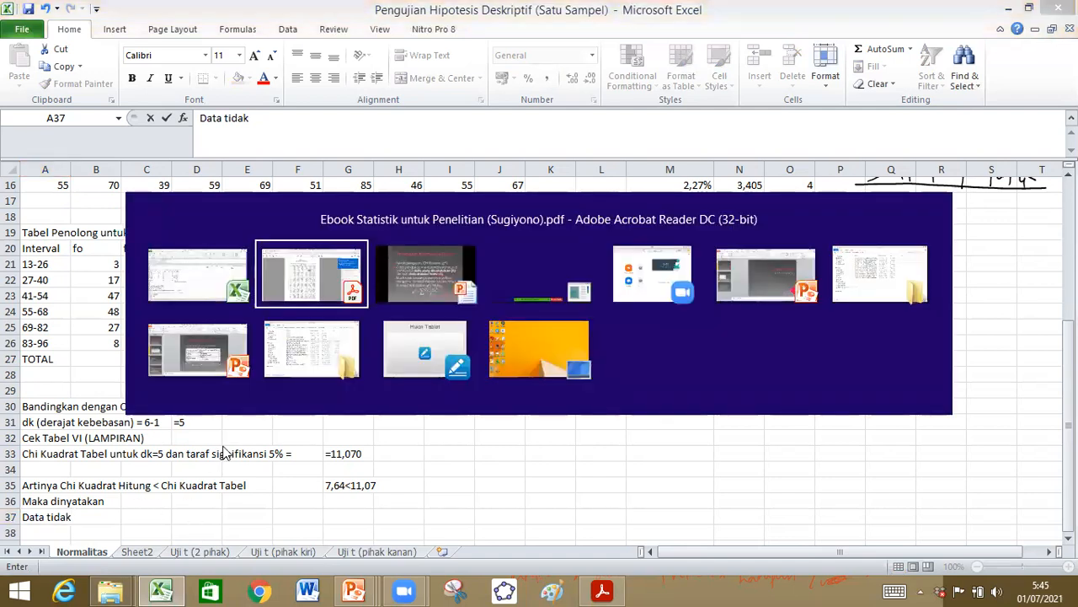
key("alt+Tab")
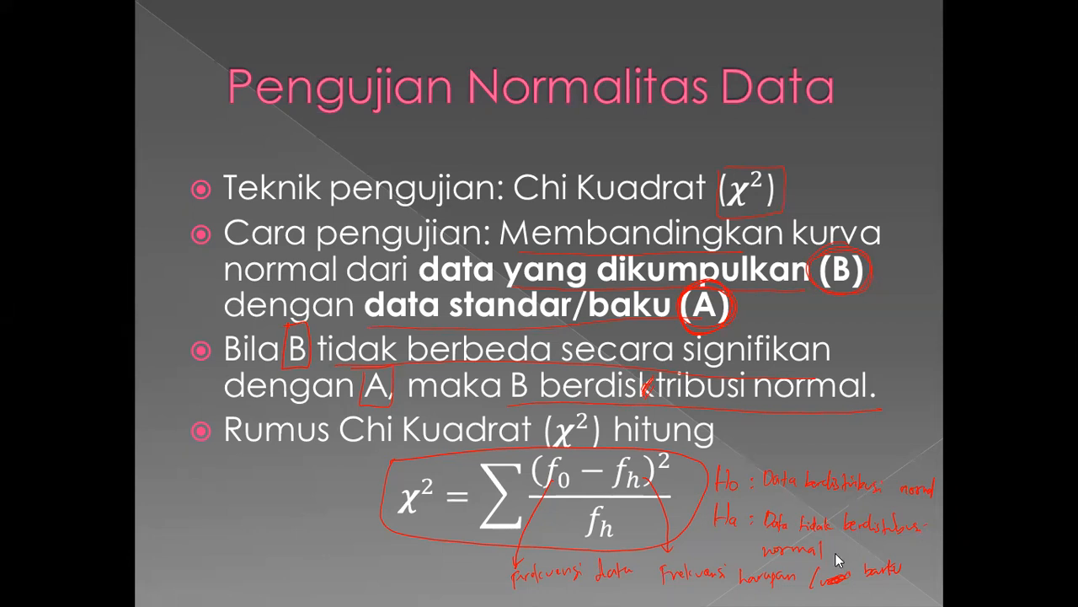
key("alt+Tab")
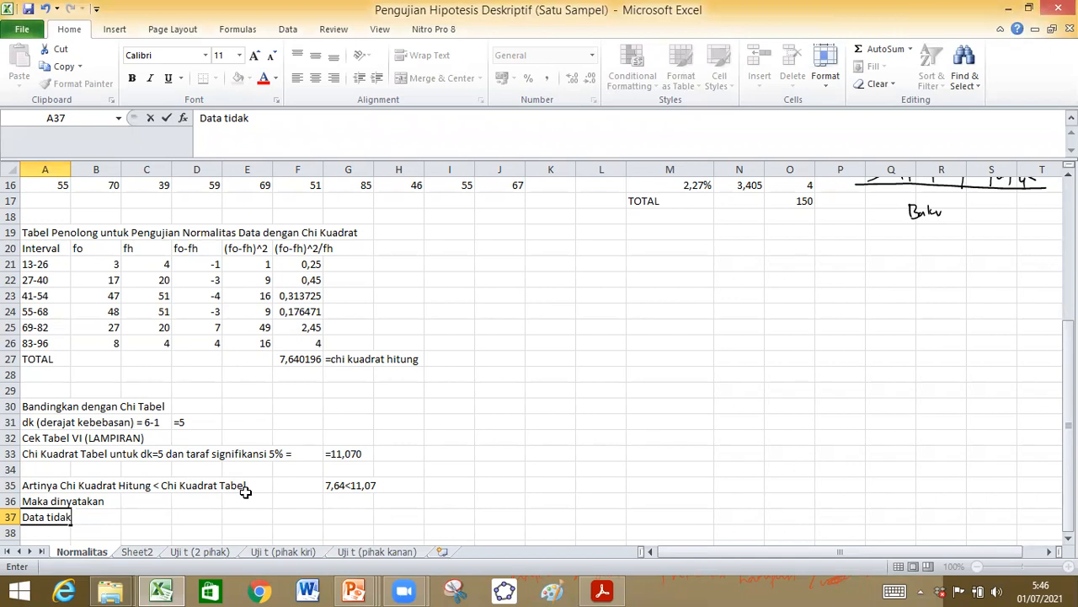
key("BackSpace")
key("BackSpace")
key("BackSpace")
key("BackSpace")
key("BackSpace")
key("BackSpace")
key("BackSpace")
key("BackSpace")
key("BackSpace")
key("BackSpace")
type("Ho diterim")
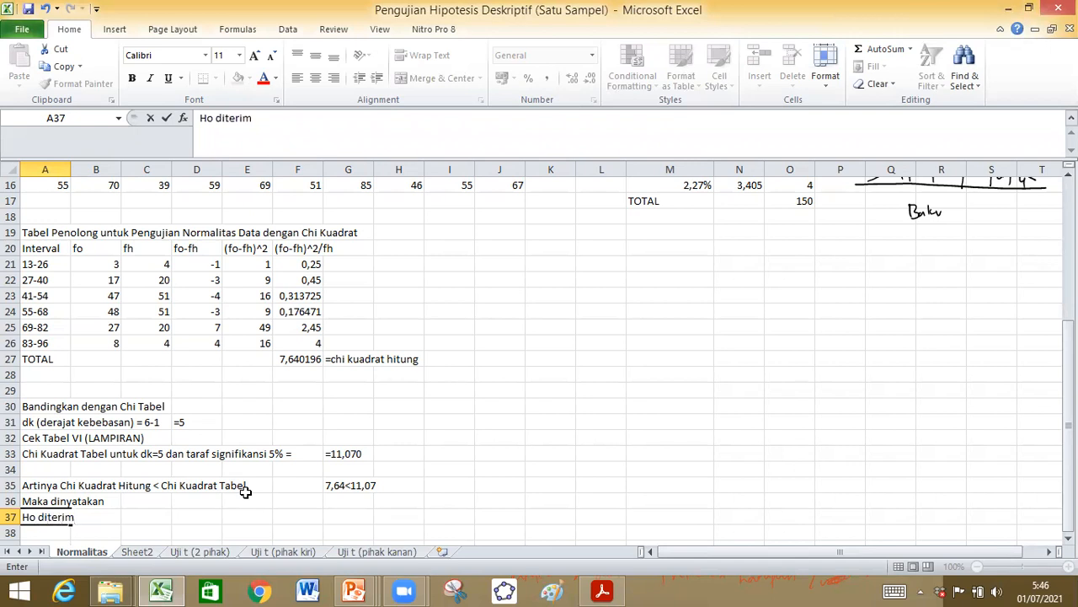
type("a")
key("Return")
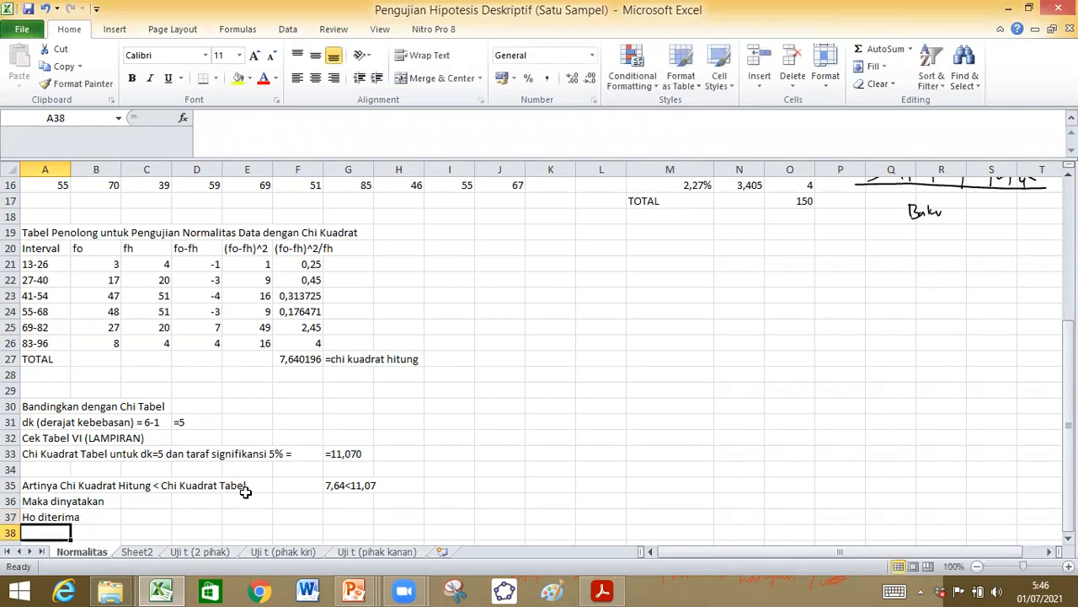
Write the test's conclusion in A38 as kesimpulan data berdistribusi normal.
type("kesim")
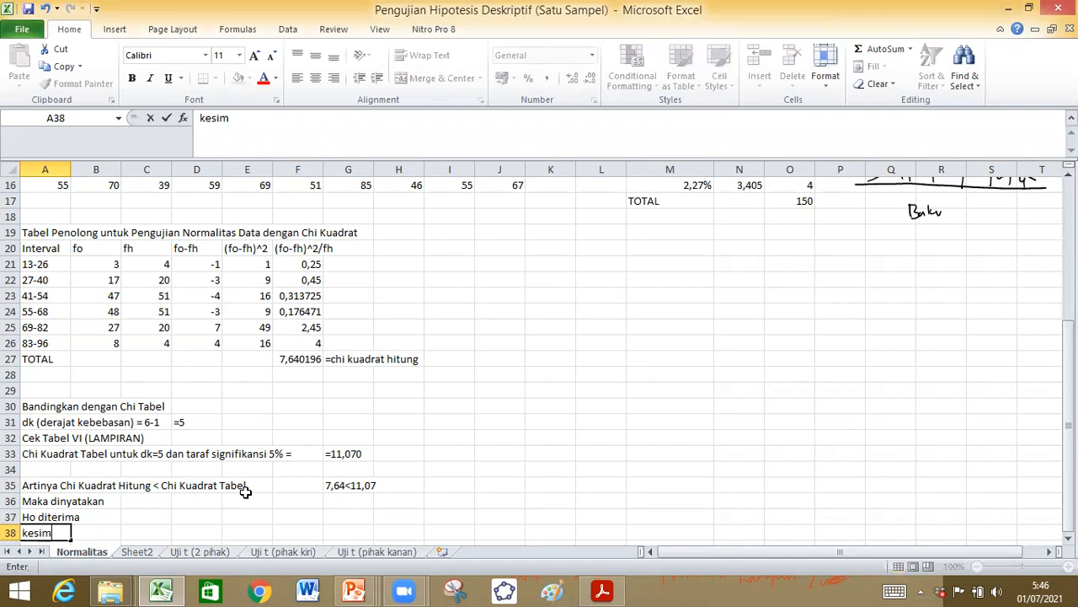
type("pulan data berdi")
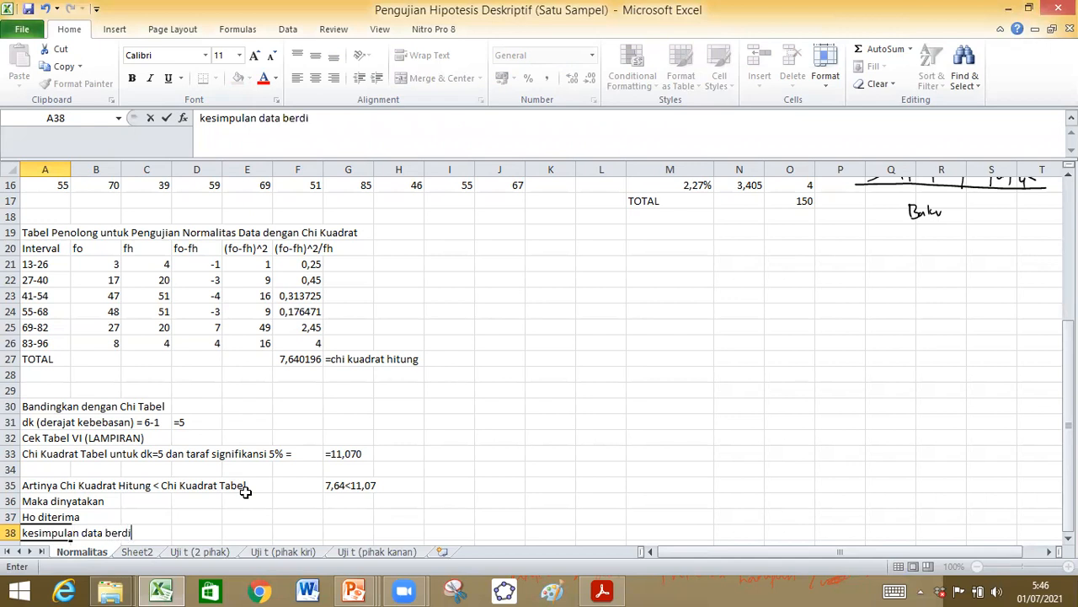
key("BackSpace")
key("BackSpace")
key("BackSpace")
key("BackSpace")
type("bers")
key("BackSpace")
type("distribusi norm")
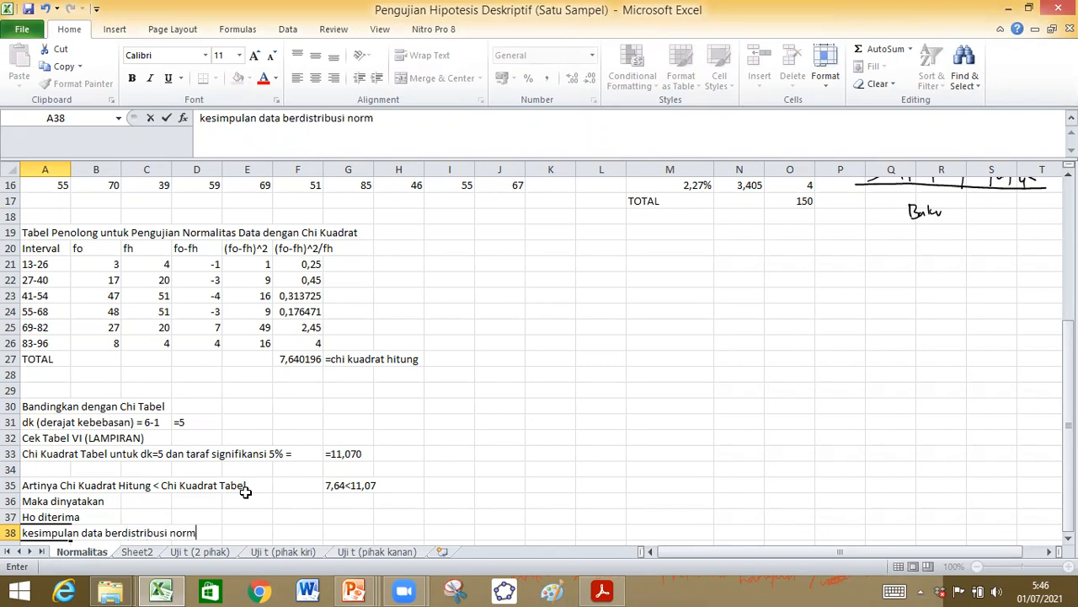
type("al")
key("Return")
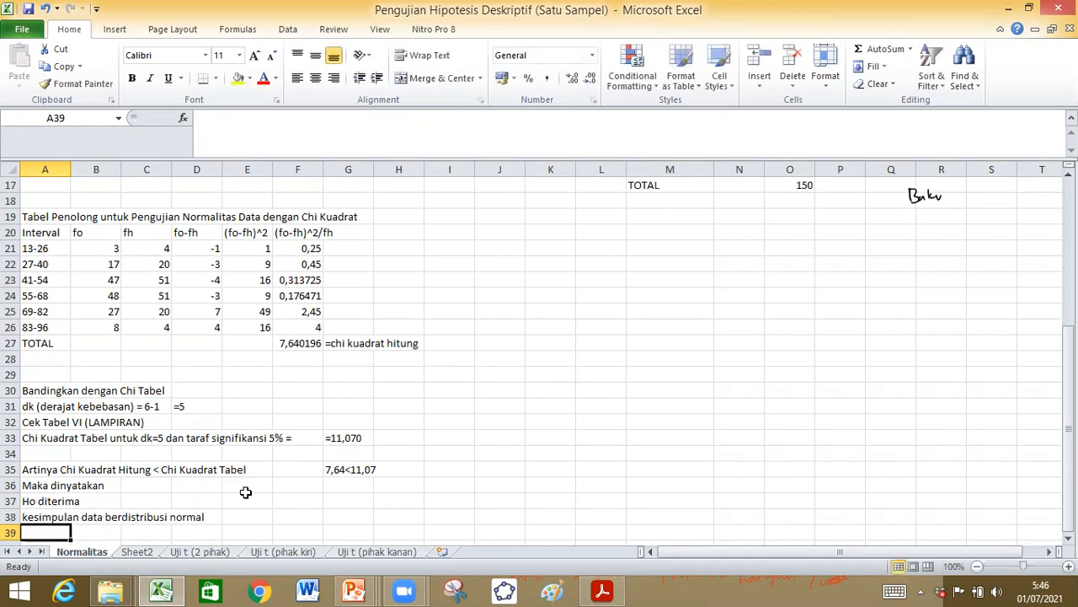